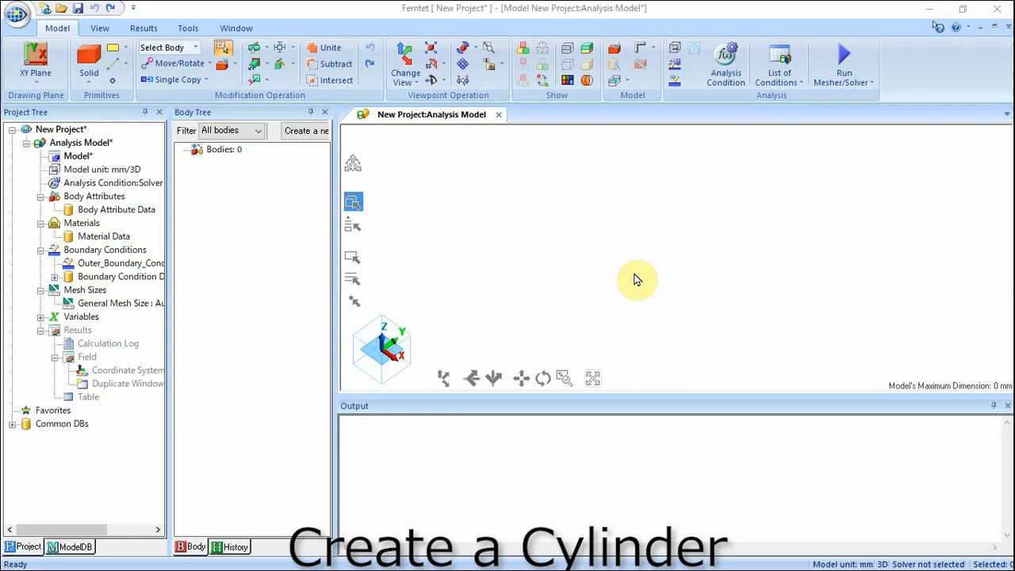
- Start a solid cylinder with its center at X 0, Y 0, Z 0
left_click(83, 77)
left_click(108, 148)
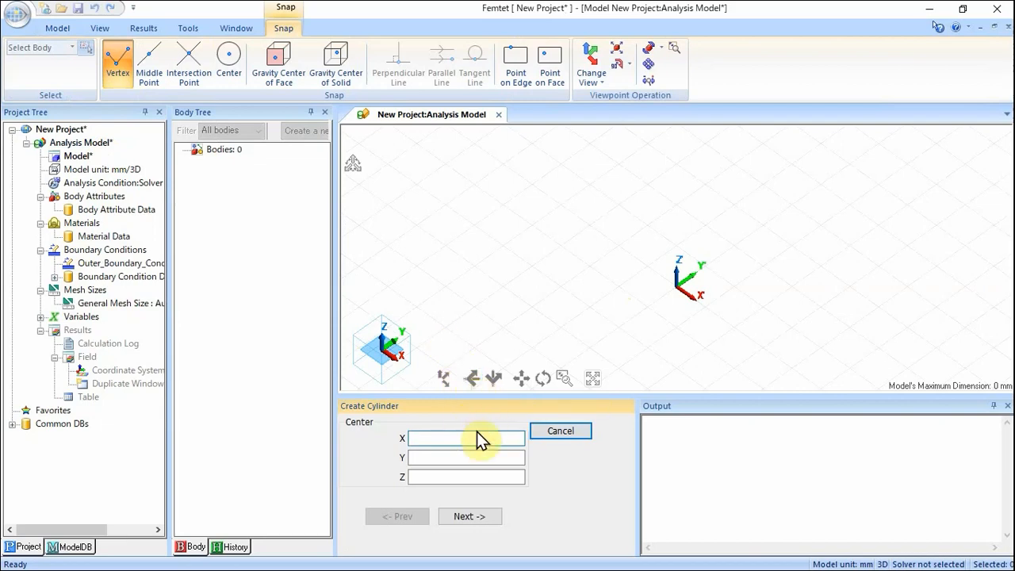
type("0")
key("Tab")
type("0")
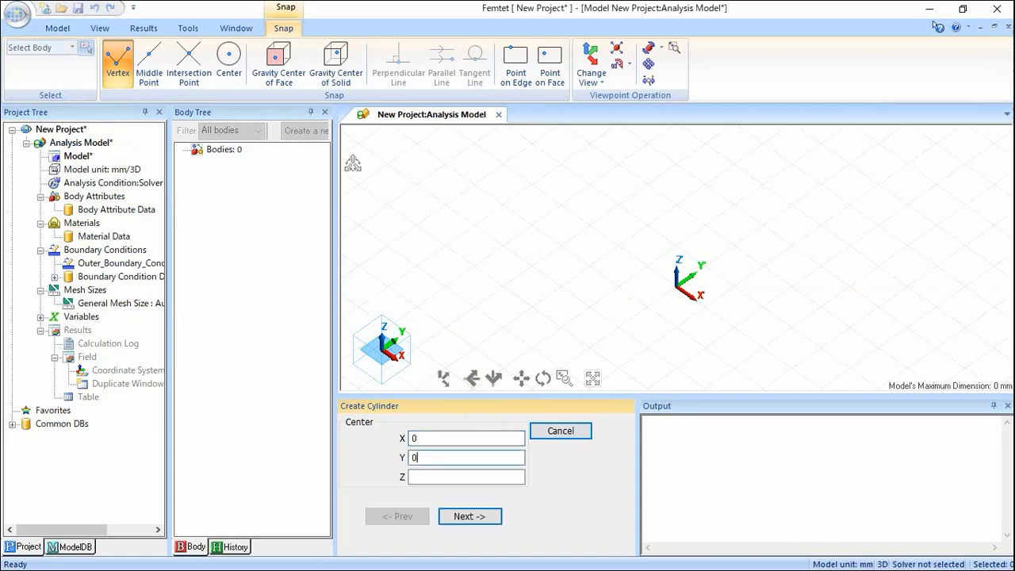
key("Tab")
type("0")
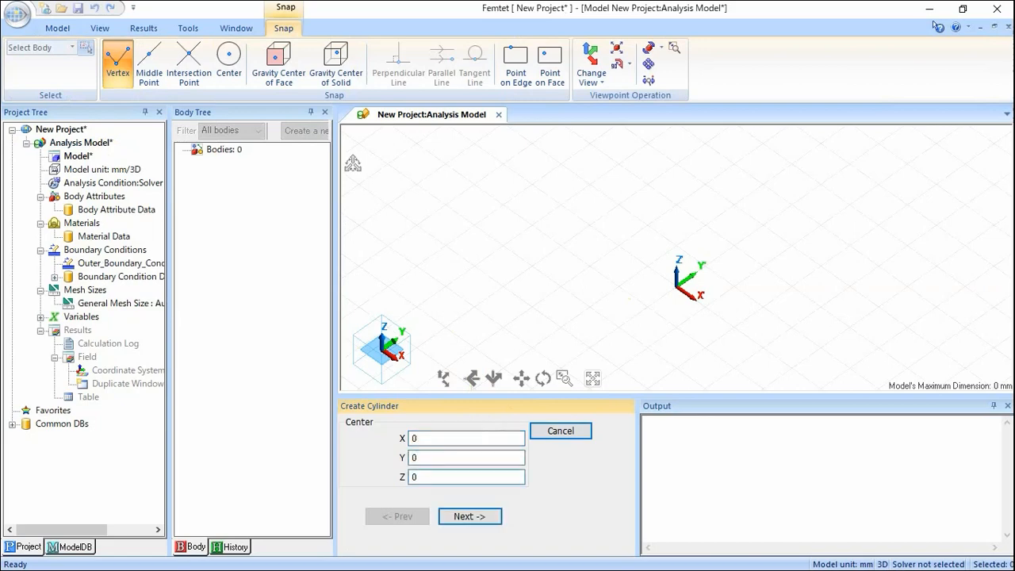
left_click(472, 516)
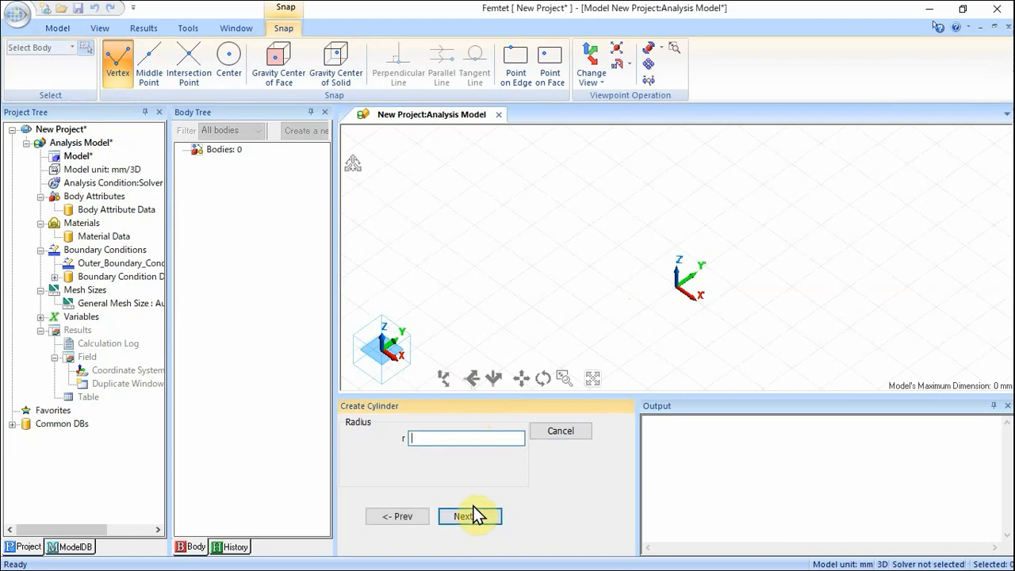
- Give the cylinder a radius of 10 mm and a height of 10 mm, and complete it
type("10")
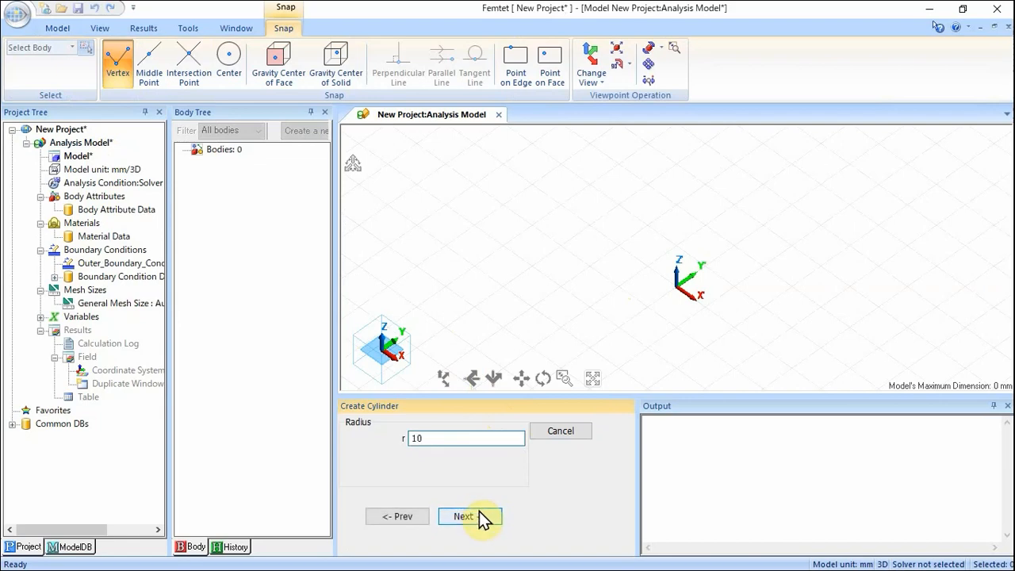
left_click(480, 516)
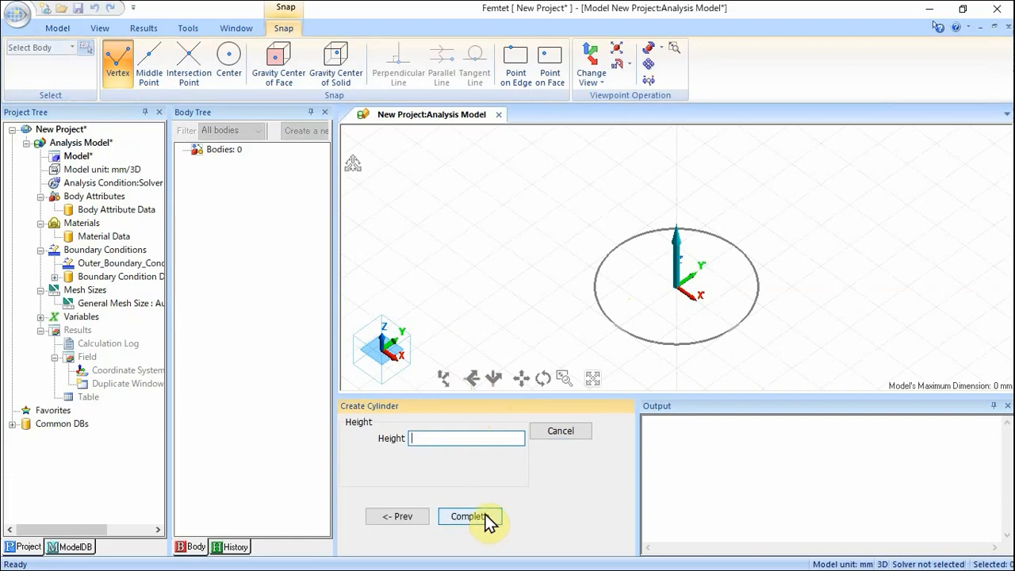
type("10")
left_click(478, 516)
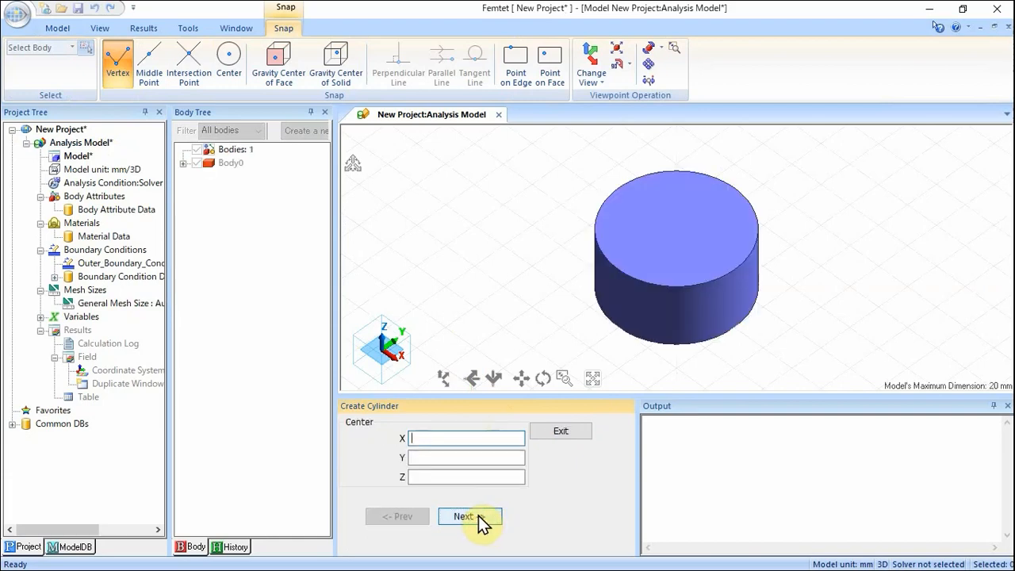
left_click(556, 430)
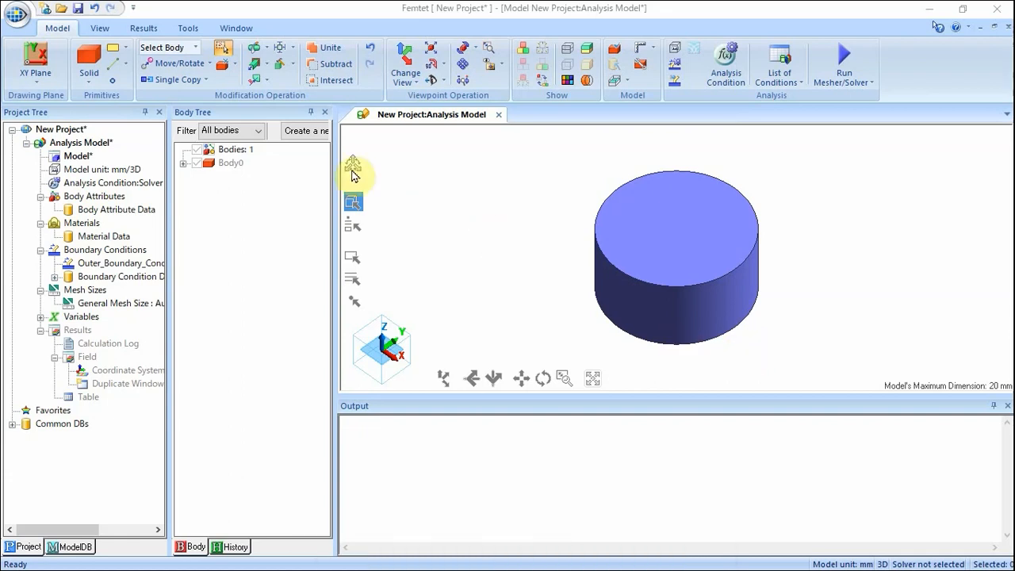
- Start a length-specified solid box with its startpoint at X -10, Y 8, Z 0
left_click(87, 71)
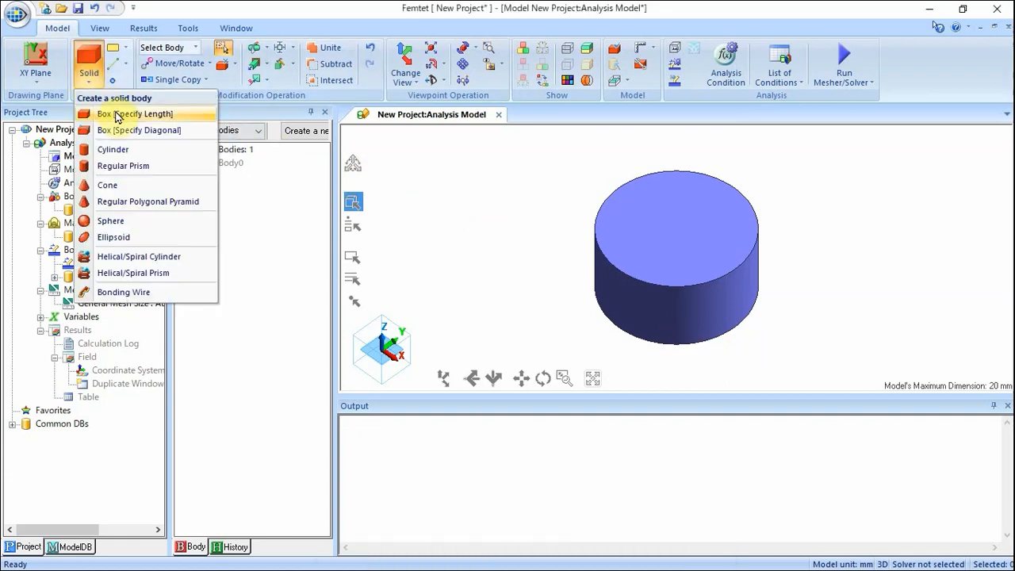
left_click(119, 116)
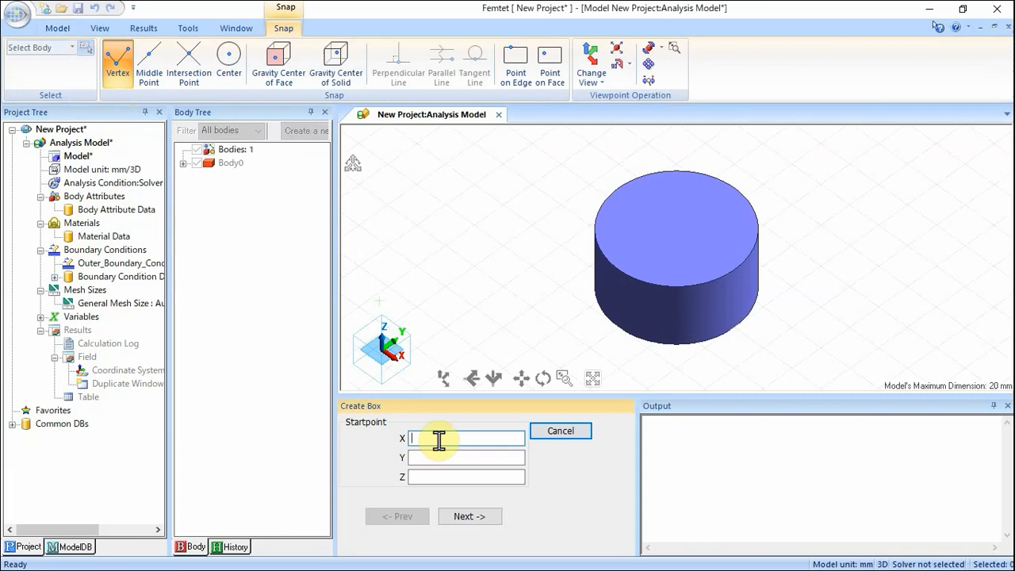
type("-10")
key("Tab")
type("8")
key("Tab")
type("0")
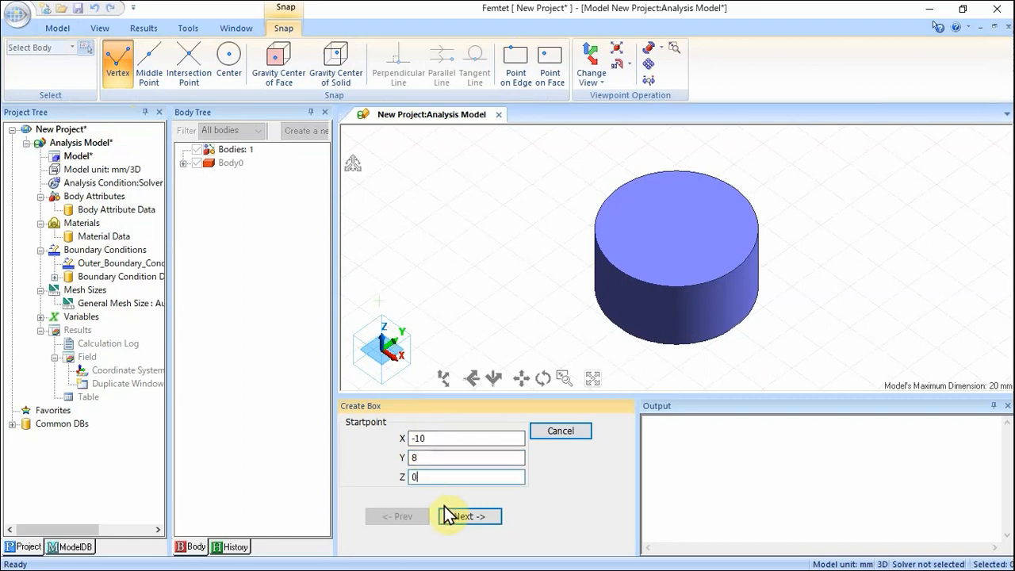
left_click(480, 519)
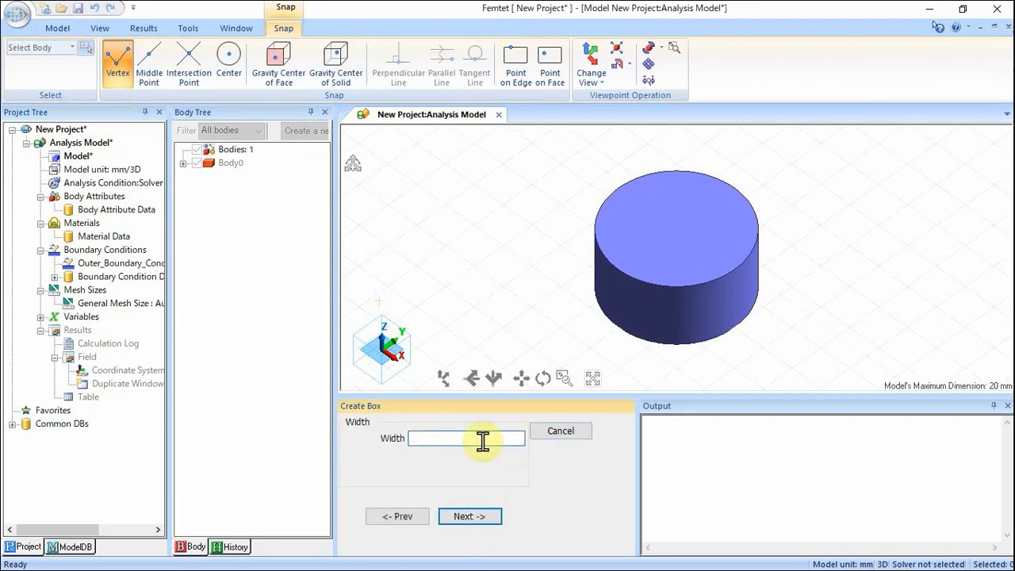
- Complete the box behind the cylinder with width 20 mm, depth 4 mm and height 7 mm
type("20")
left_click(476, 517)
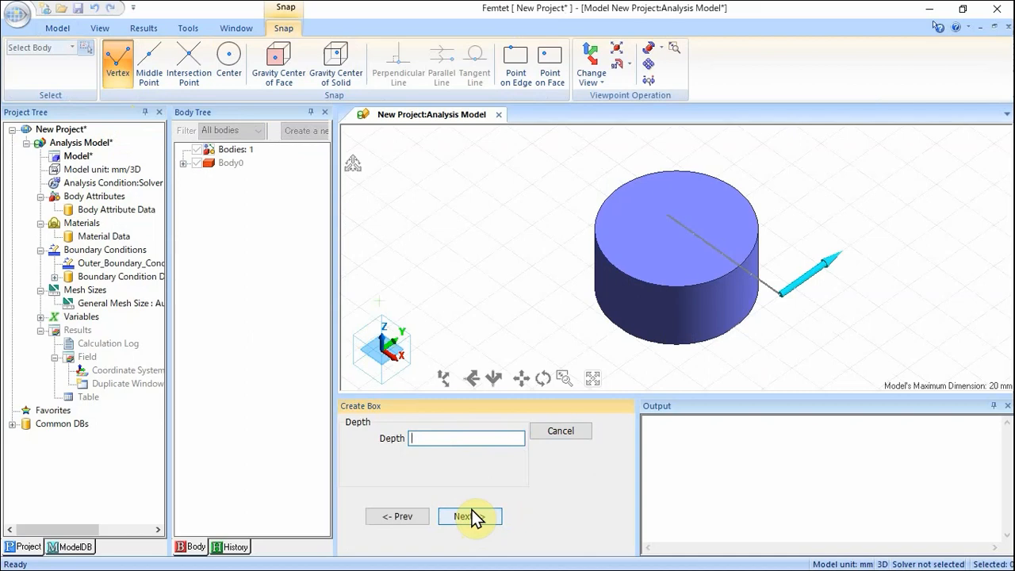
type("4")
left_click(476, 517)
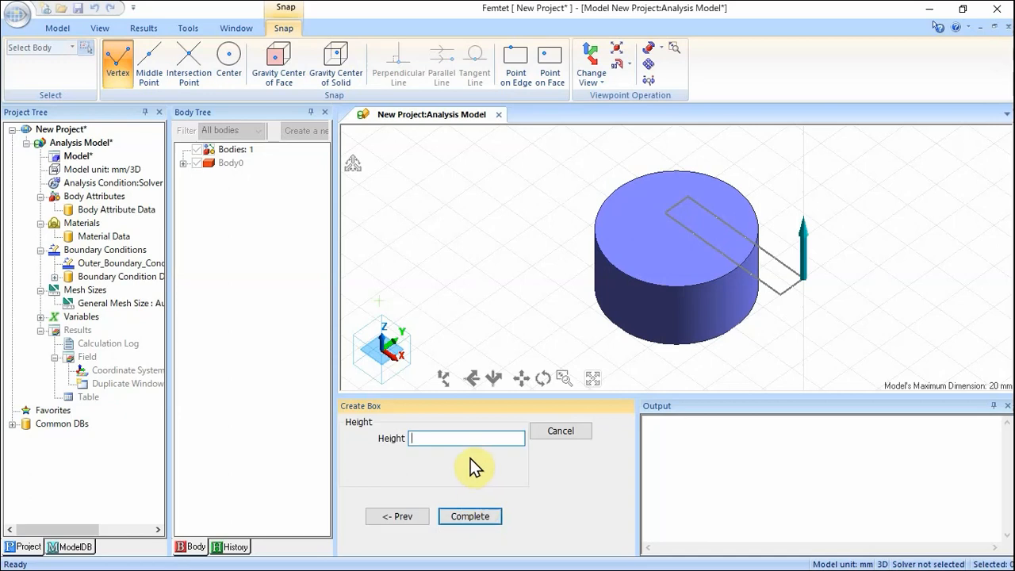
type("7")
left_click(489, 515)
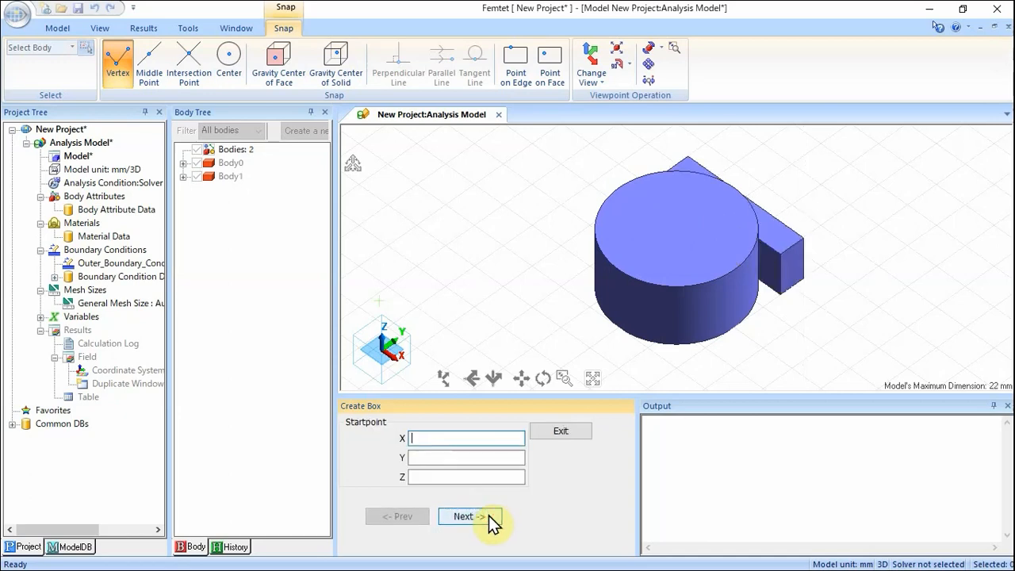
left_click(551, 433)
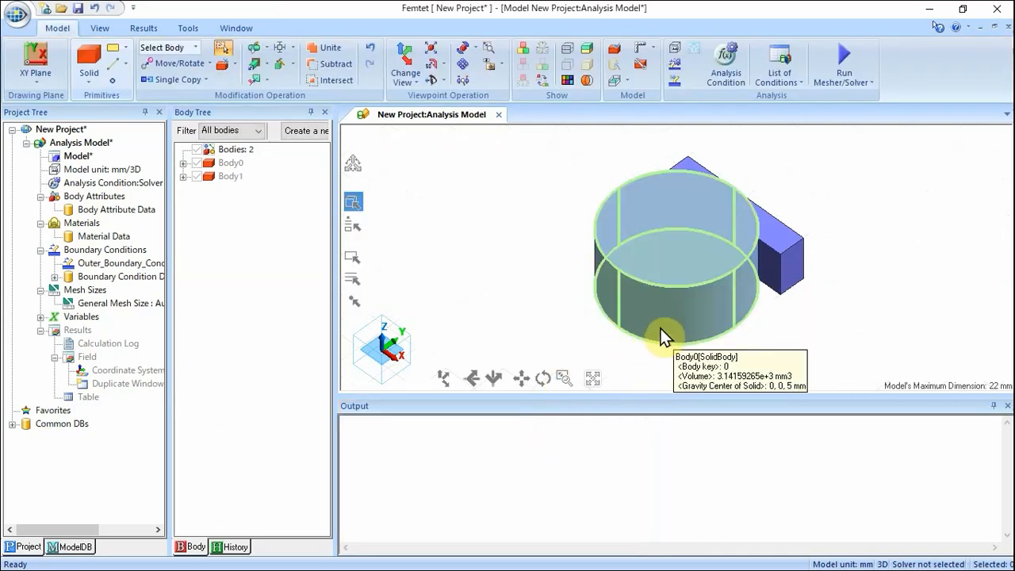
- Start a second length-specified solid box with its startpoint at X -10, Y -12, Z 0
scroll(737, 346, "down", 1)
mouse_move(750, 349)
right_mouse_down()
mouse_move(675, 322)
mouse_move(635, 331)
mouse_move(737, 340)
mouse_move(723, 341)
right_mouse_up()
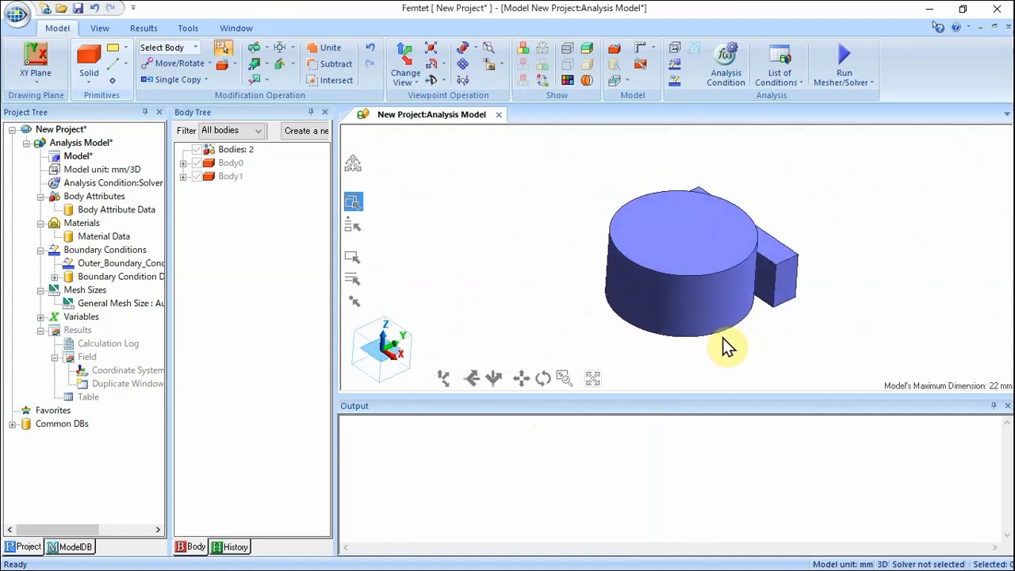
left_click(85, 78)
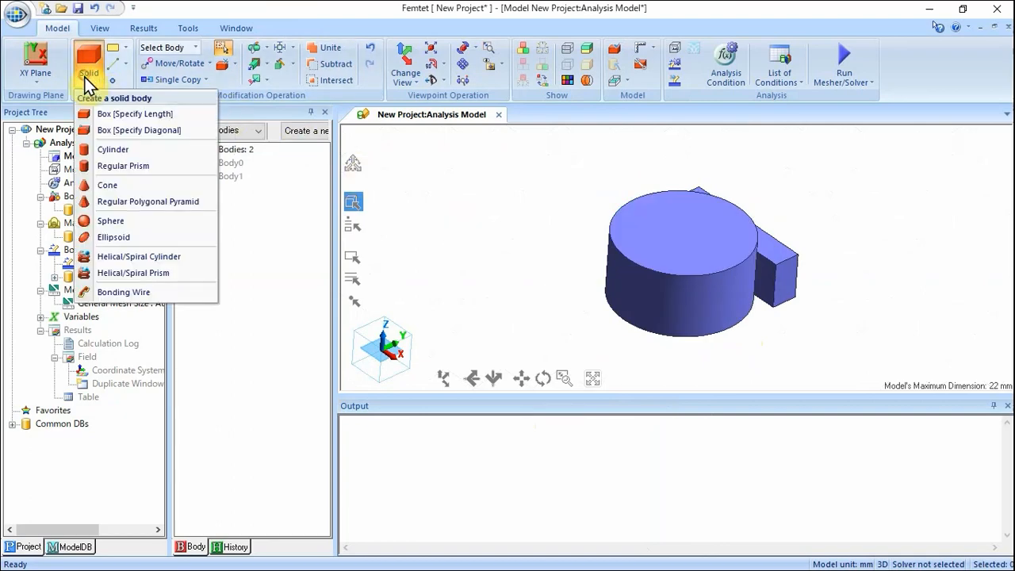
left_click(124, 114)
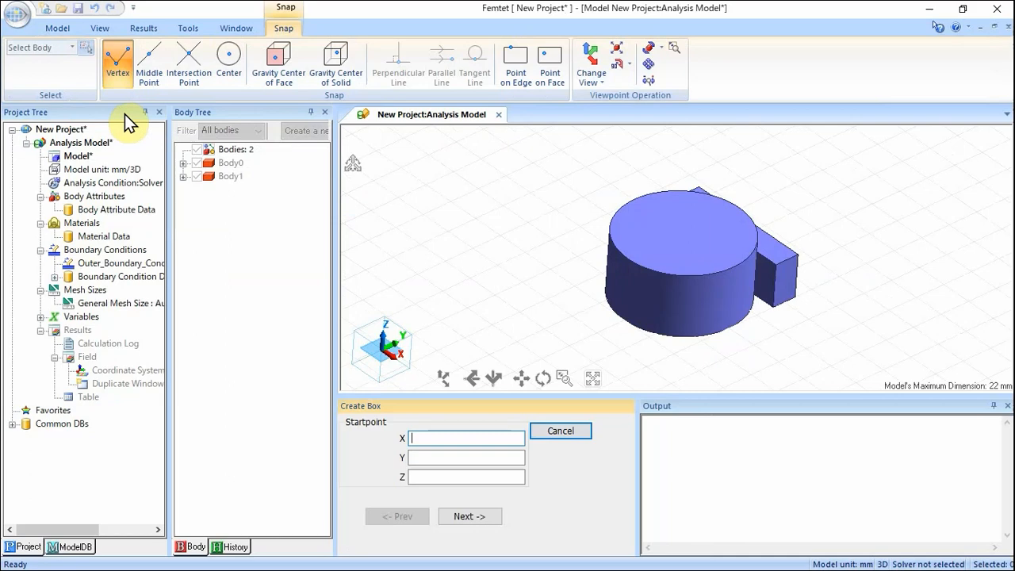
type("-10")
key("Tab")
type("-1")
type("2")
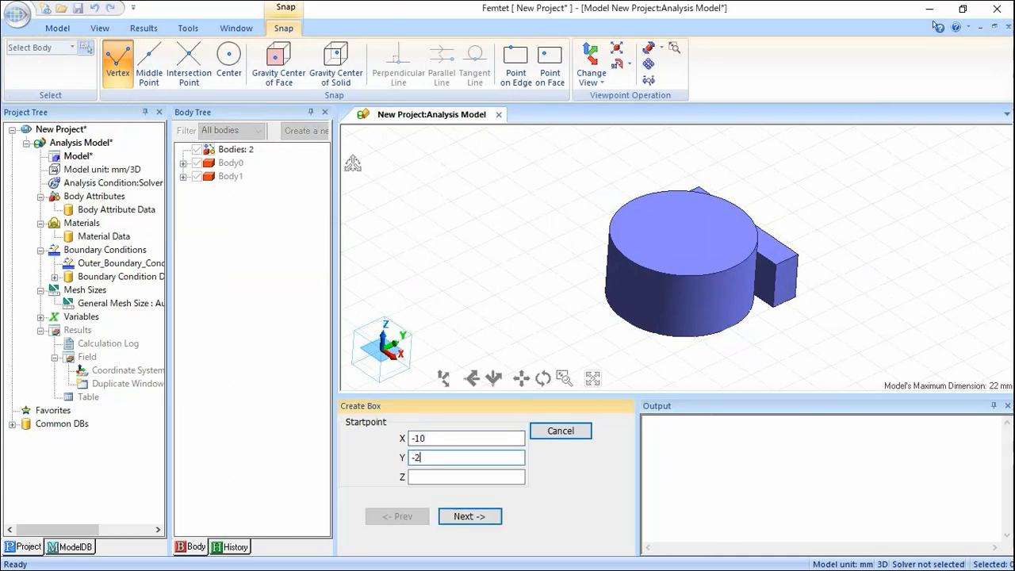
key("BackSpace")
type("12")
key("Tab")
type("0")
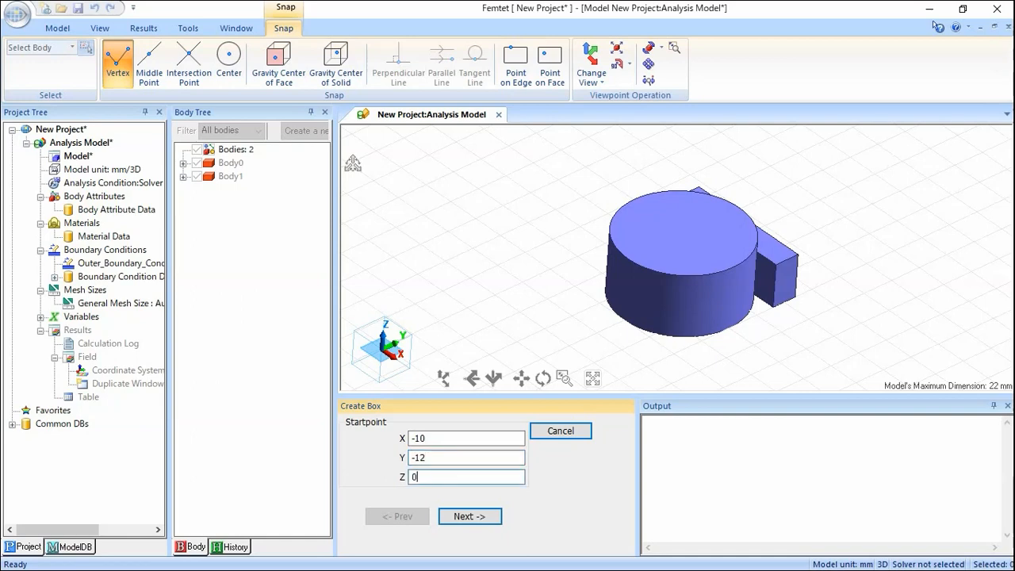
left_click(466, 517)
- Complete the box in front of the cylinder with width 20 mm, depth 4 mm and height 7 mm
type("20")
left_click(495, 518)
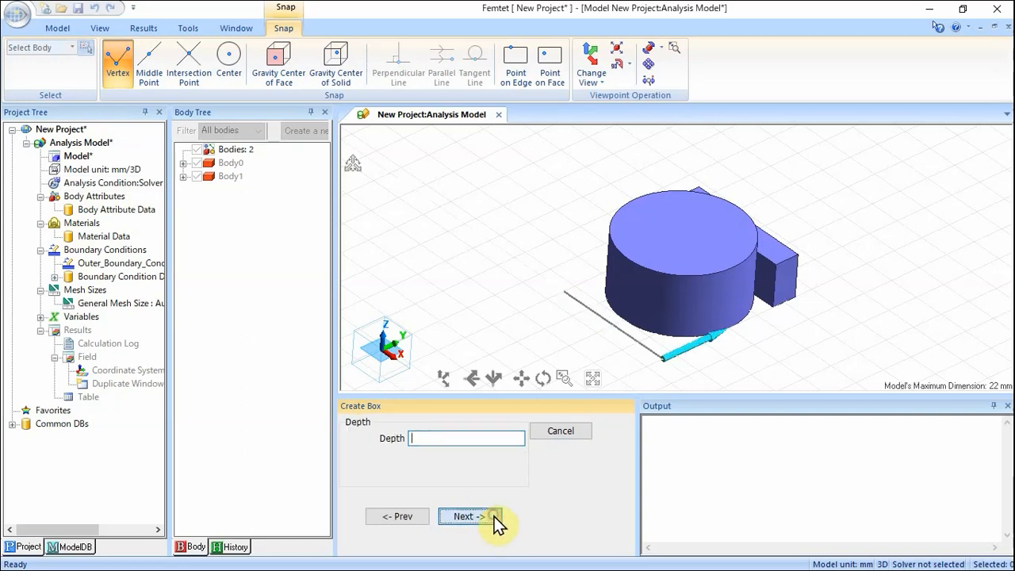
type("4")
left_click(490, 516)
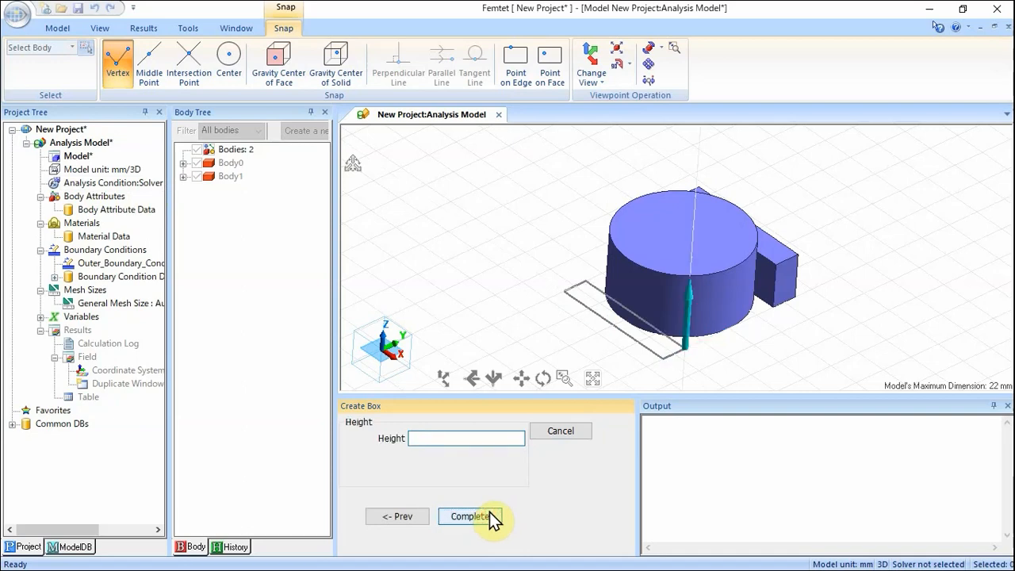
type("7")
left_click(459, 515)
left_click(560, 434)
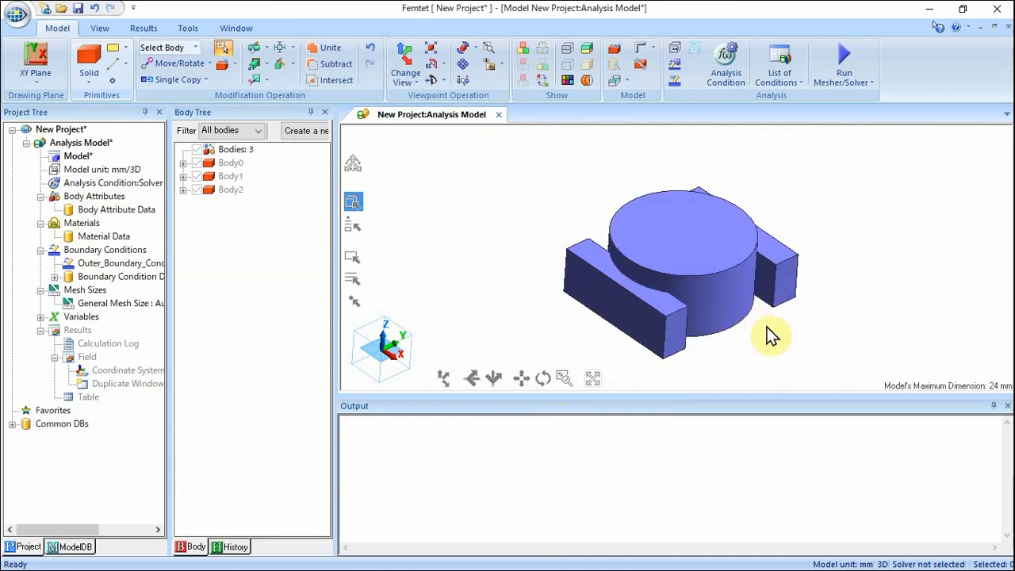
- Subtract both boxes from the cylinder without keeping the target or subtracting bodies
mouse_move(767, 326)
right_mouse_down()
mouse_move(759, 310)
mouse_move(689, 285)
mouse_move(698, 268)
mouse_move(747, 317)
mouse_move(772, 333)
mouse_move(783, 327)
right_mouse_up()
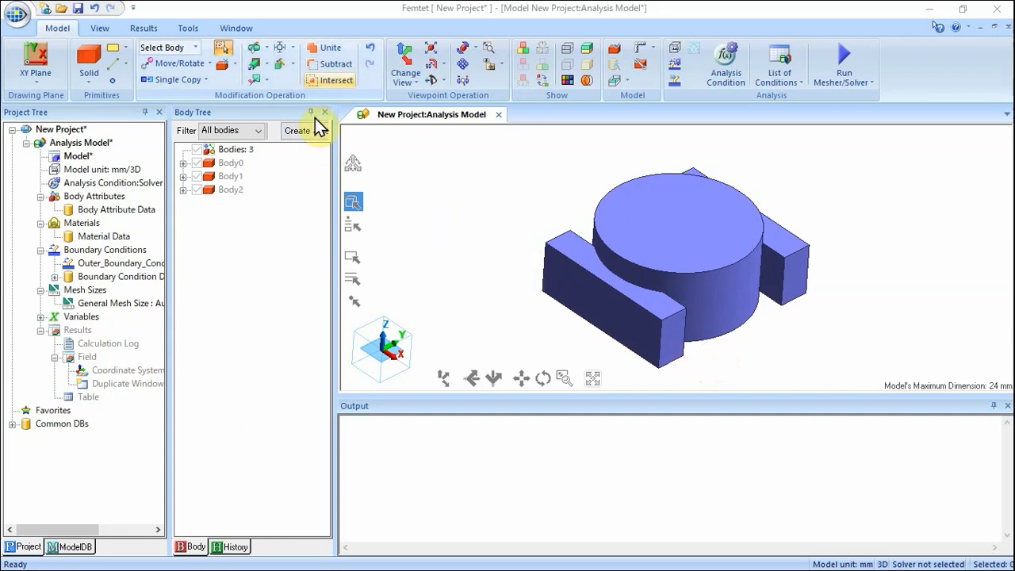
left_click(333, 64)
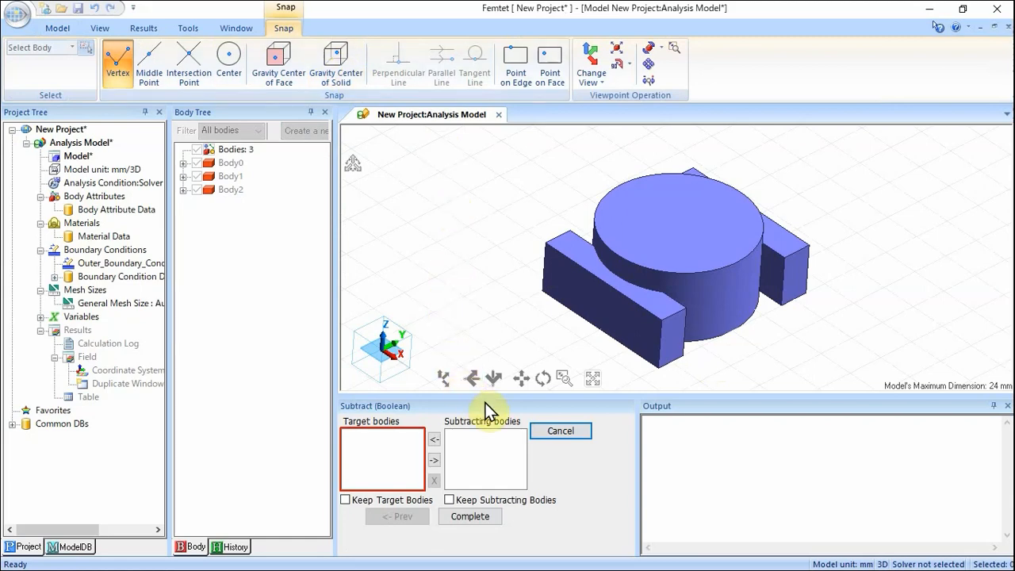
left_click(676, 238)
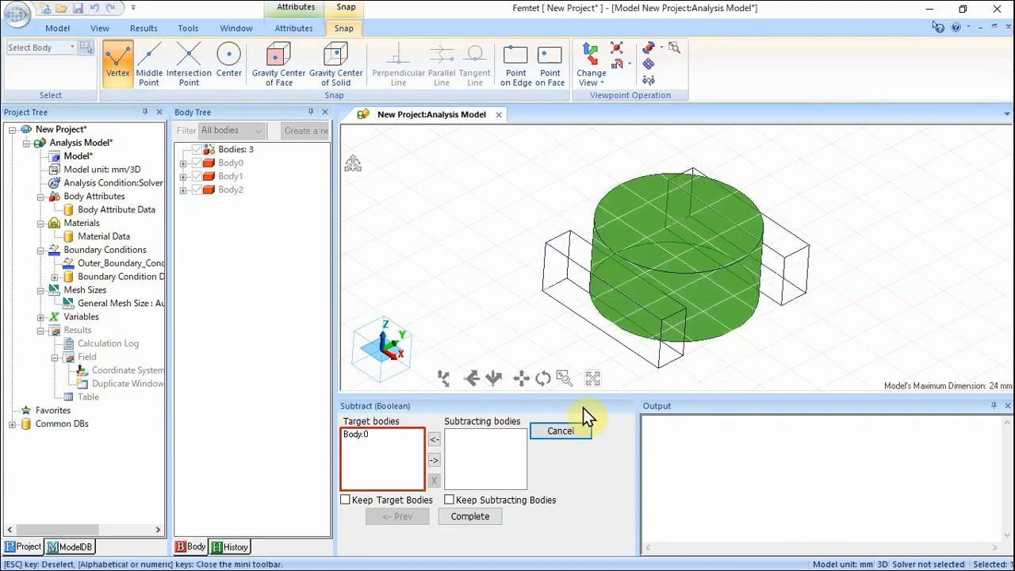
left_click(495, 460)
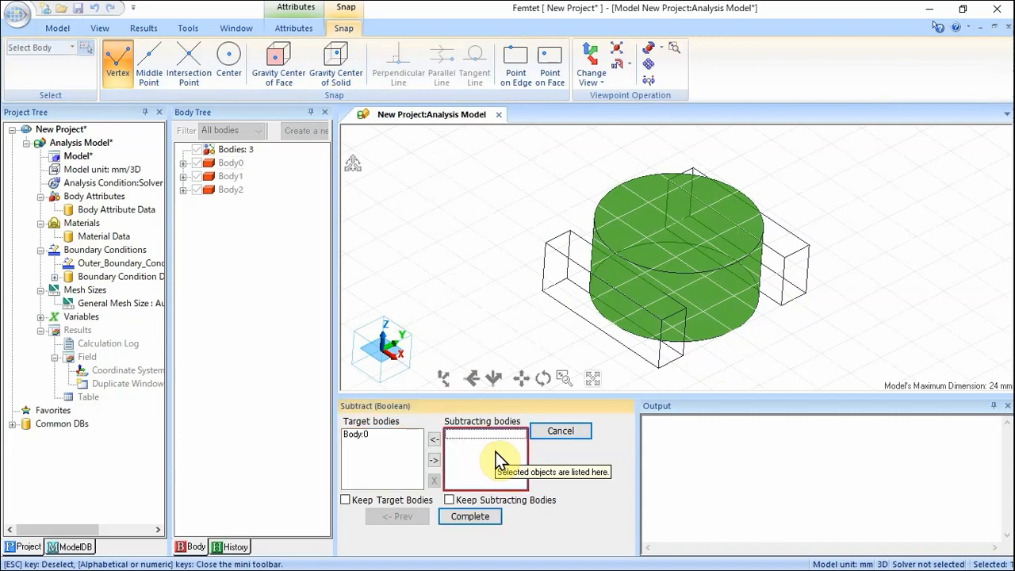
left_click(667, 341)
left_click(799, 277)
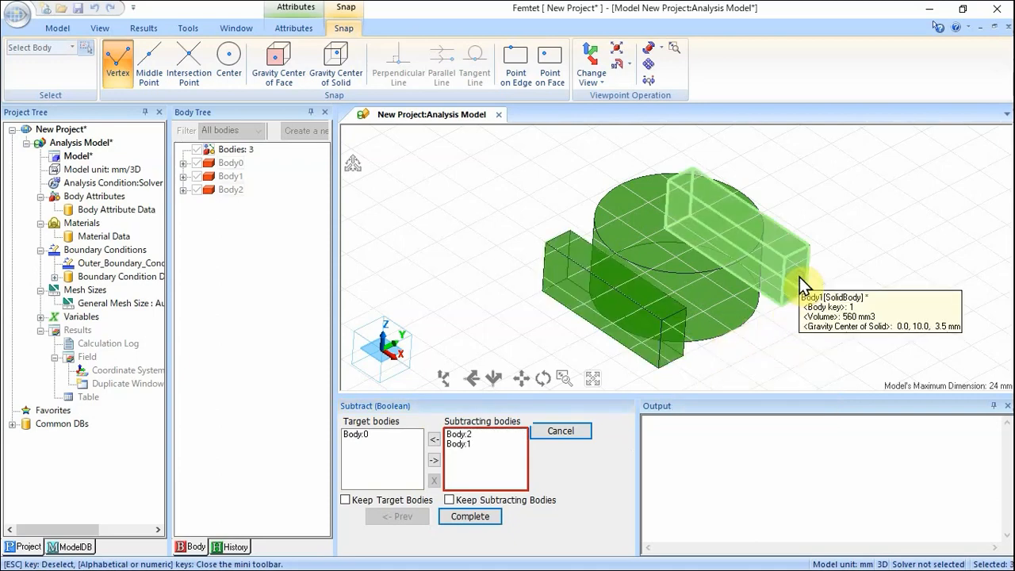
left_click(471, 519)
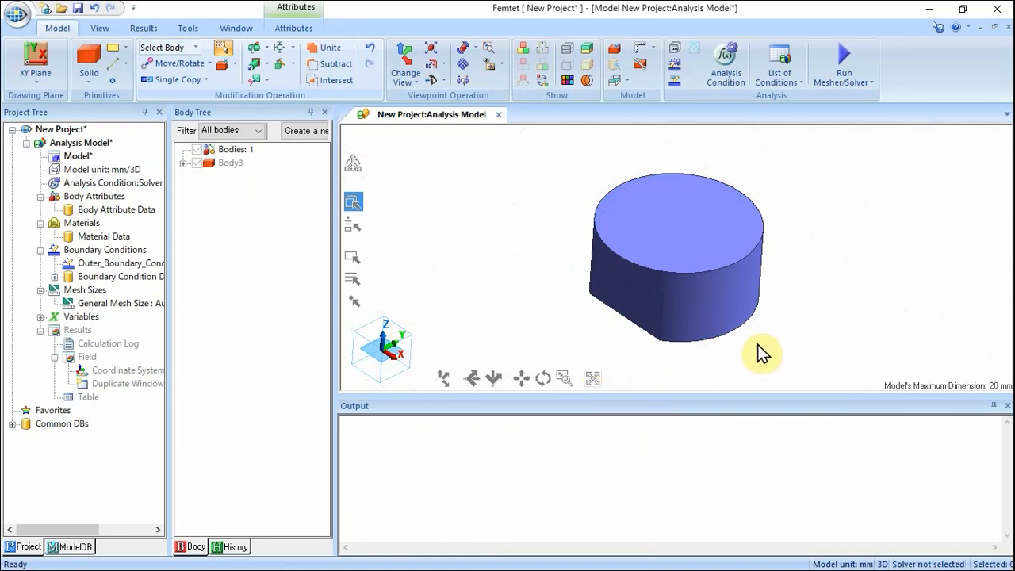
- Hide the notched cylinder and start a length-specified rectangular sheet body with its startpoint at X -8, Y -4
mouse_move(758, 345)
middle_mouse_down()
mouse_move(738, 324)
mouse_move(741, 288)
mouse_move(631, 292)
mouse_move(641, 319)
mouse_move(743, 342)
mouse_move(724, 365)
mouse_move(645, 367)
middle_mouse_up()
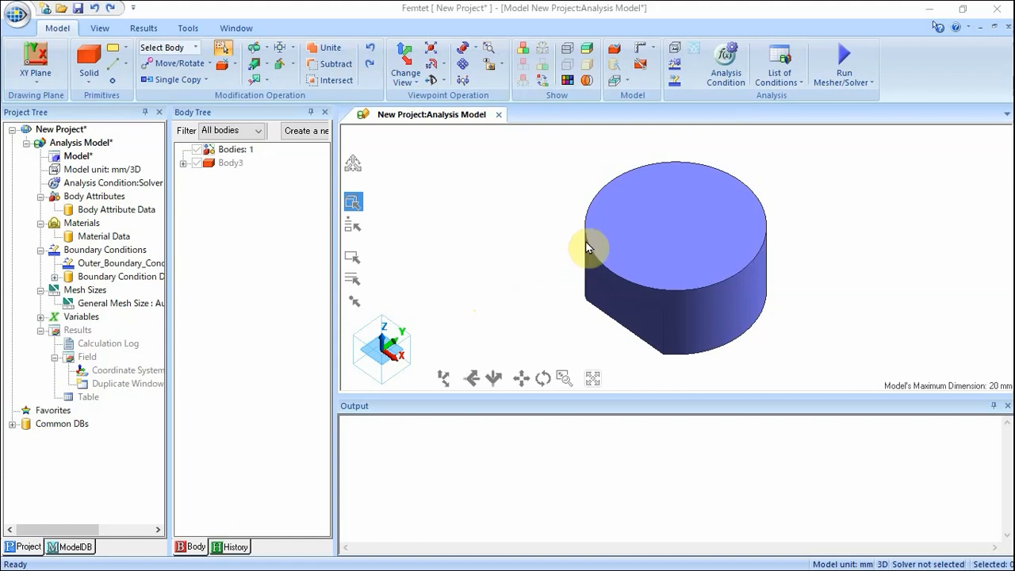
left_click(645, 238)
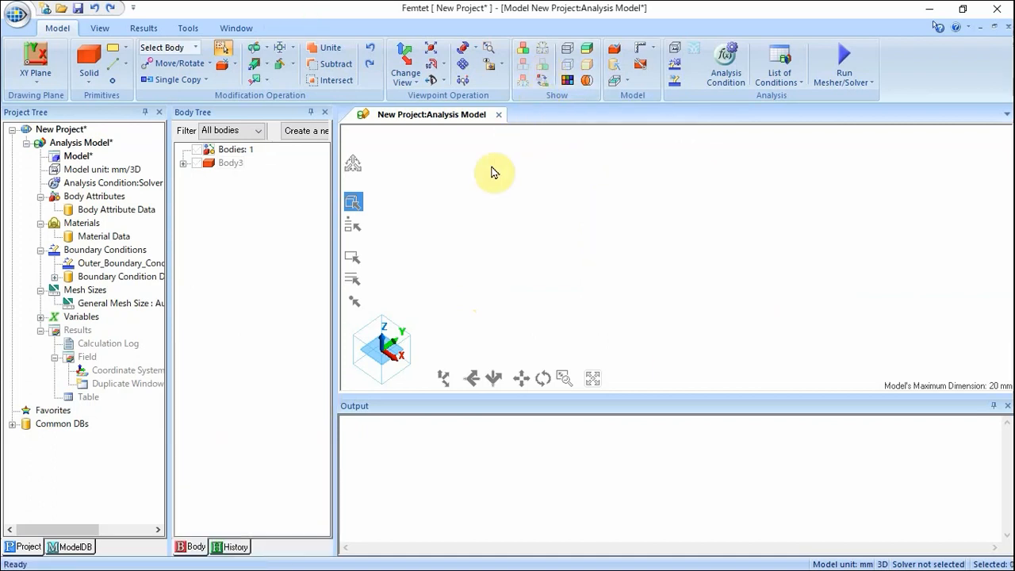
left_click(125, 49)
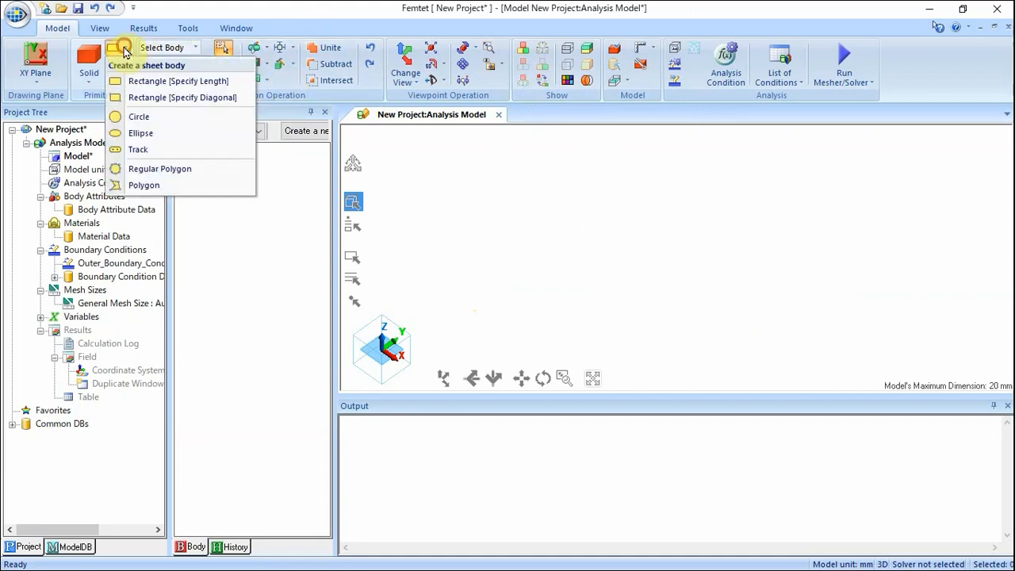
left_click(179, 83)
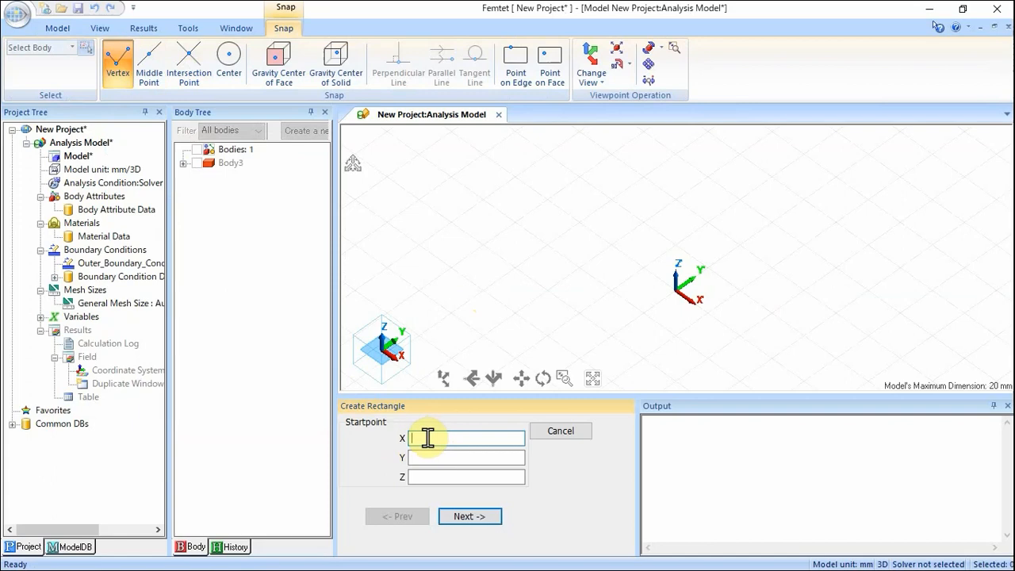
type("-8")
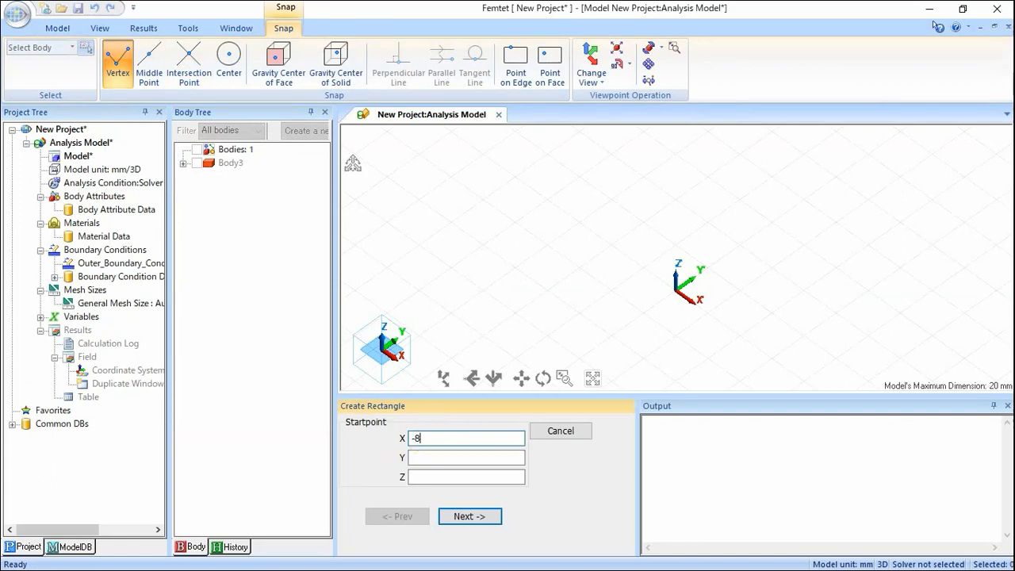
key("Tab")
type("-")
key("Tab")
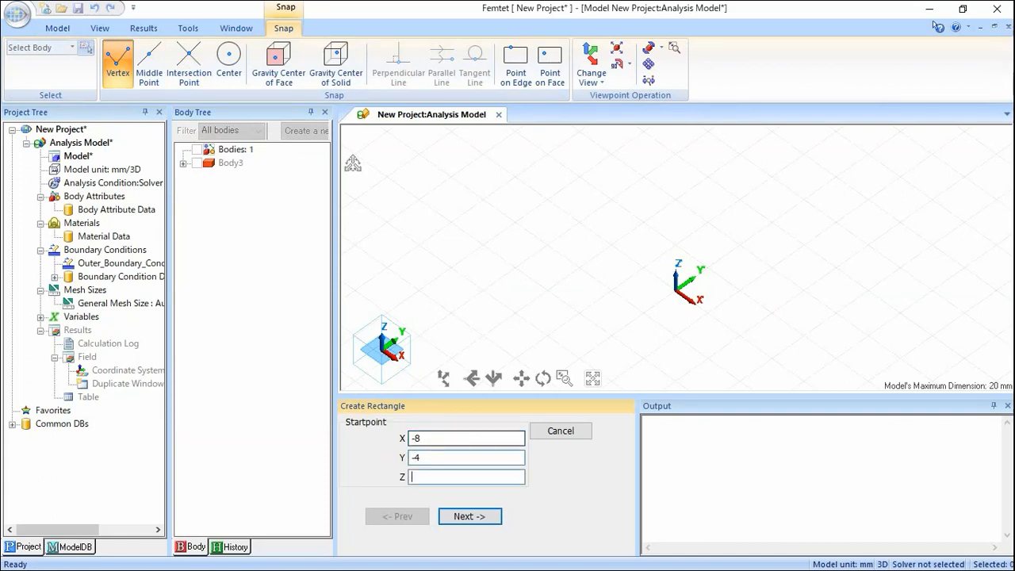
left_click(458, 516)
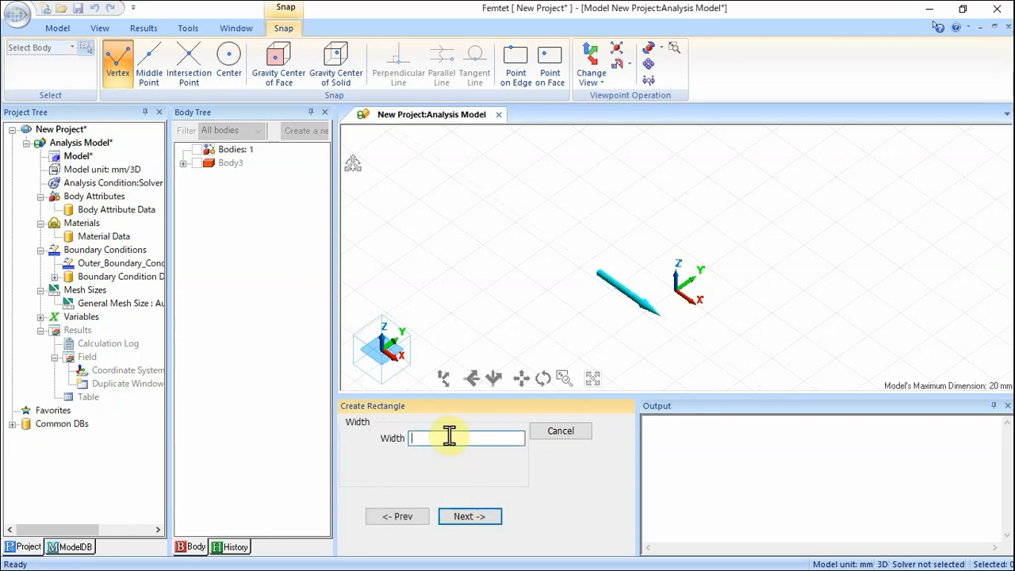
- Complete the rectangular sheet body with width 16 mm and height 8 mm
left_click(448, 436)
type("16")
left_click(483, 517)
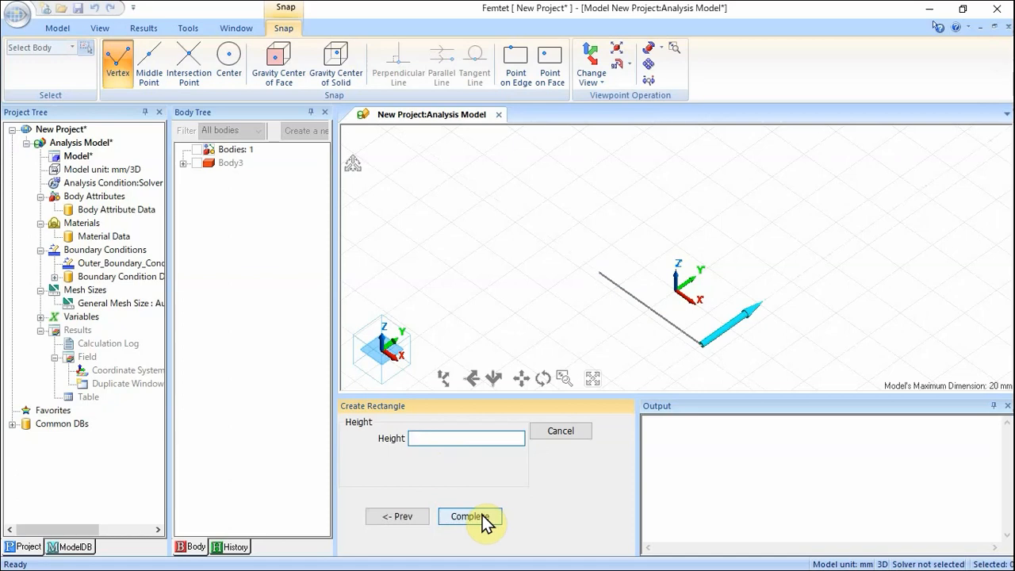
type("8")
left_click(487, 520)
left_click(557, 431)
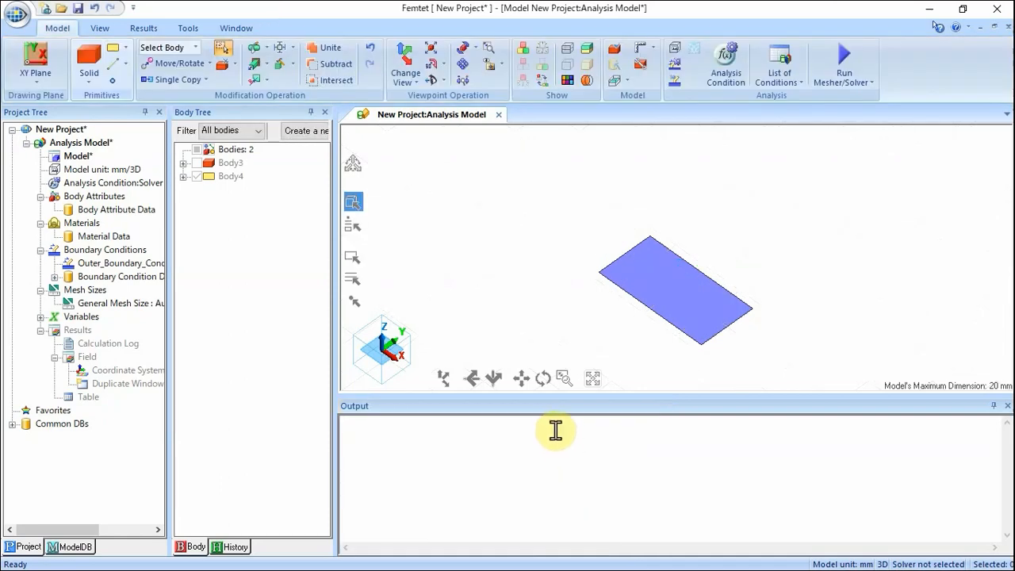
left_click(562, 378)
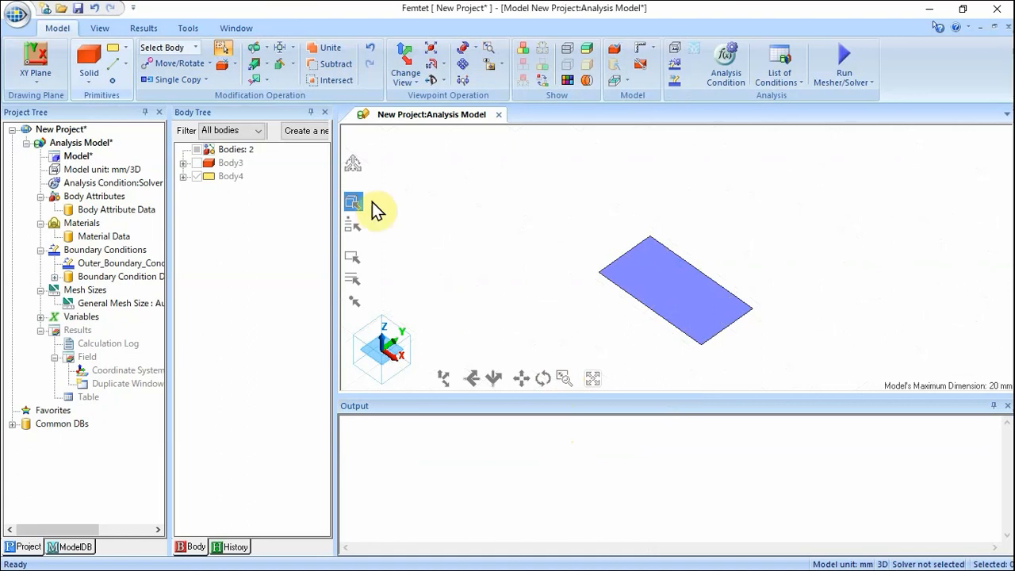
- Create a circular sheet body centered at X 0, Y 0, Z 0 with a radius of 5 mm
left_click(123, 50)
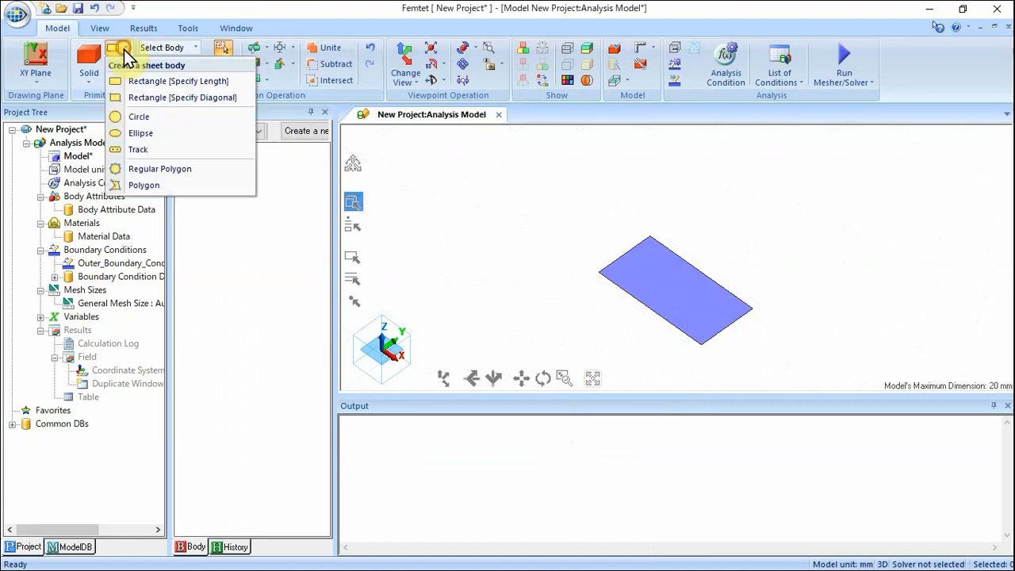
left_click(148, 118)
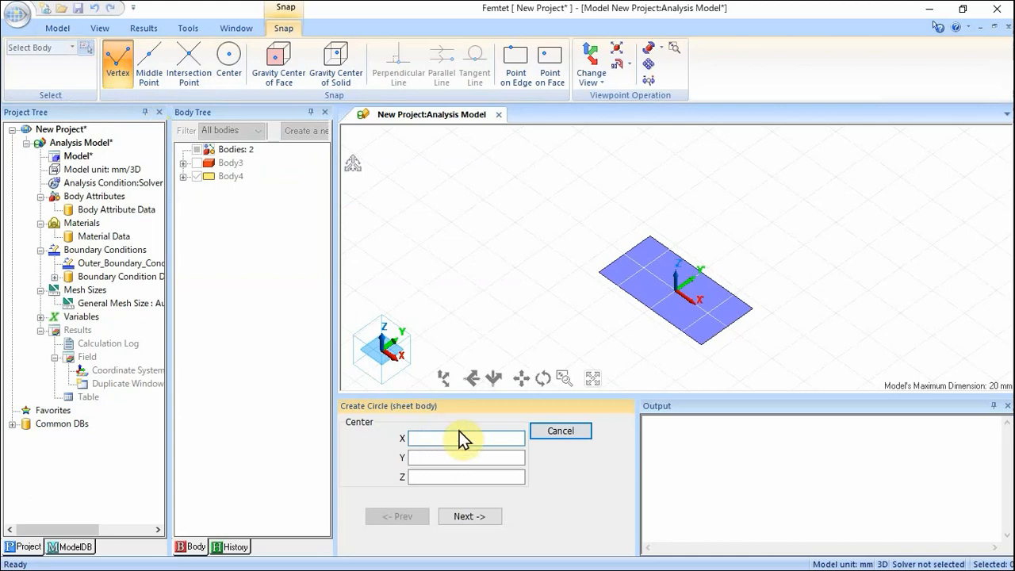
type("0")
key("Tab")
key("Tab")
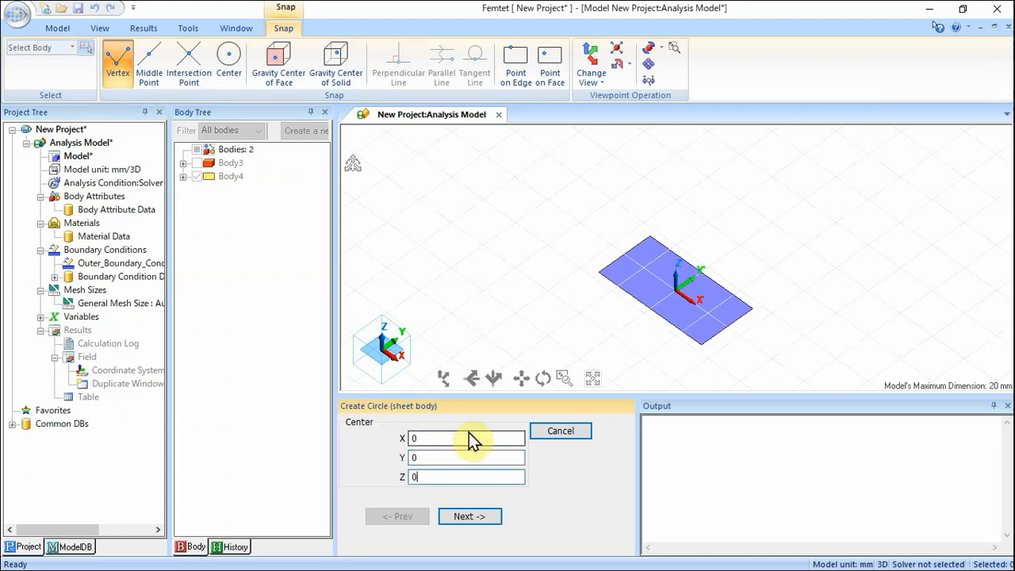
left_click(482, 515)
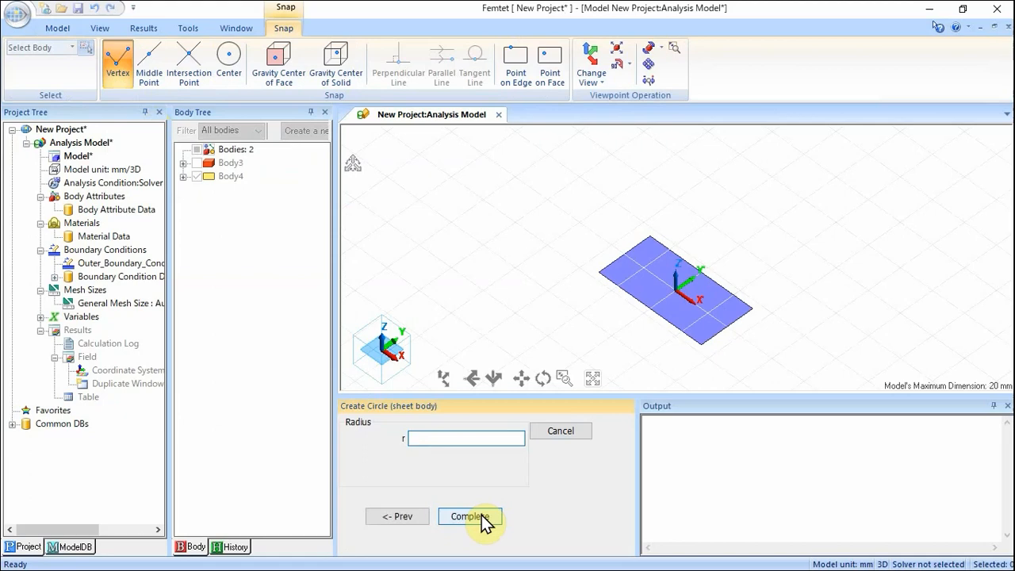
type("5")
left_click(487, 526)
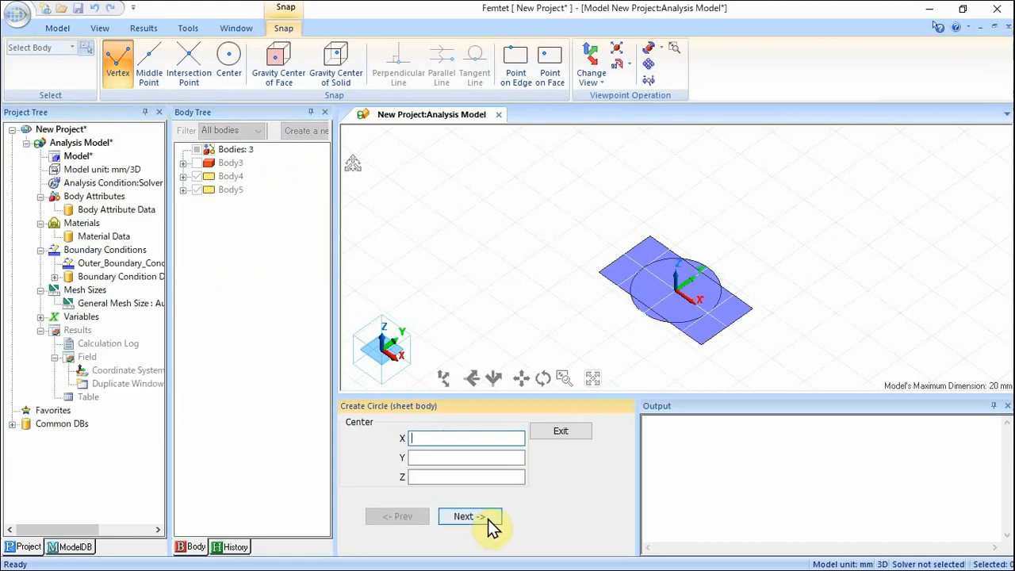
left_click(559, 432)
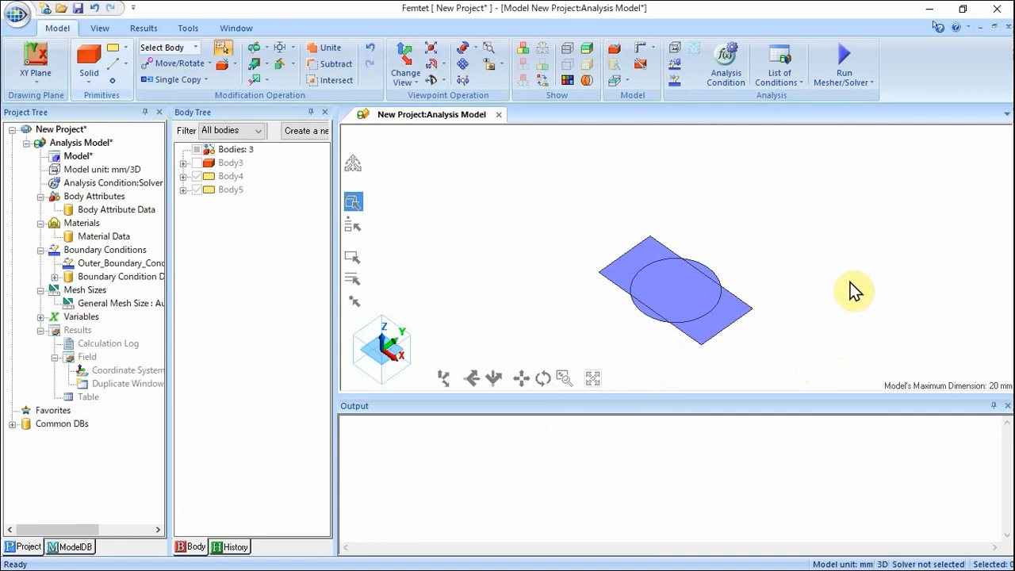
- Unite the rectangular and circular sheet bodies into one sheet body
left_click(332, 54)
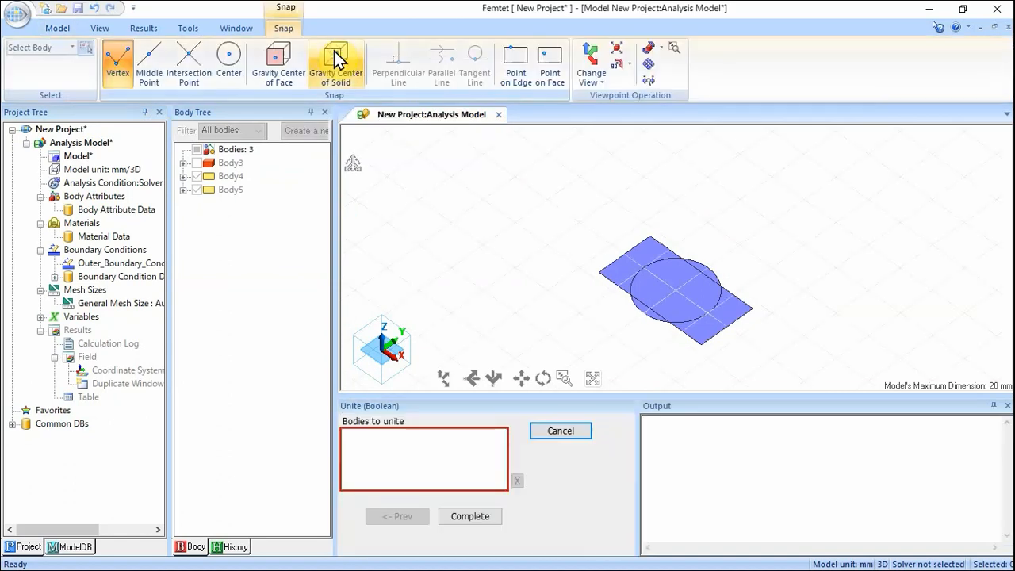
left_click_drag(567, 211, 786, 373)
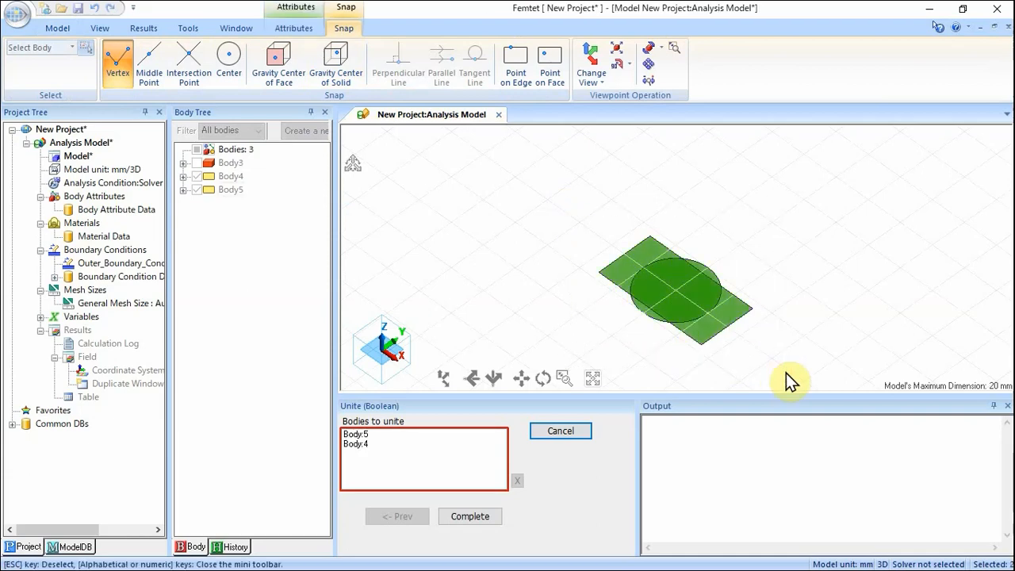
left_click(475, 517)
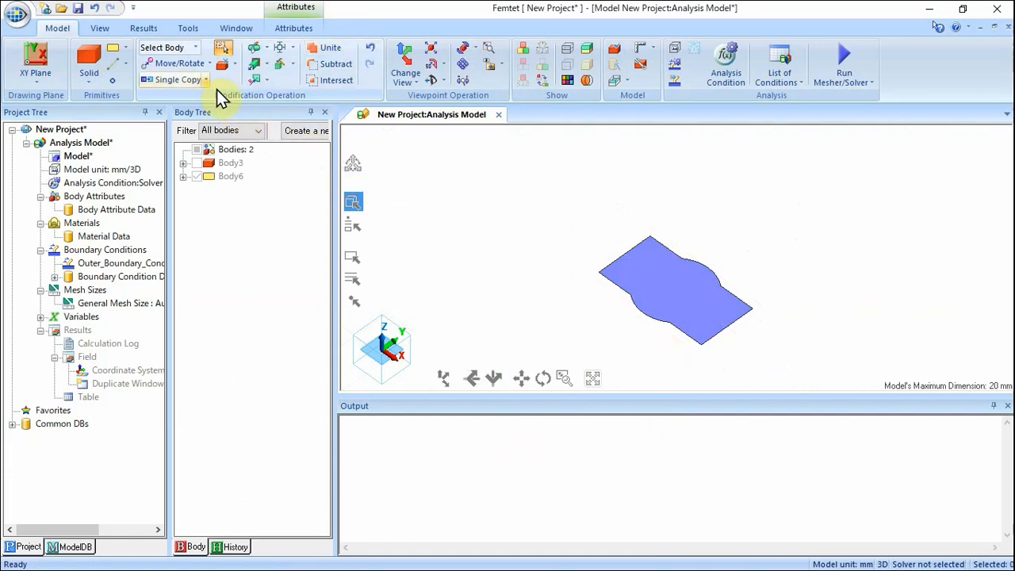
- Extrude the united sheet body along the vector X 0, Y 0, Z 9
left_click(197, 48)
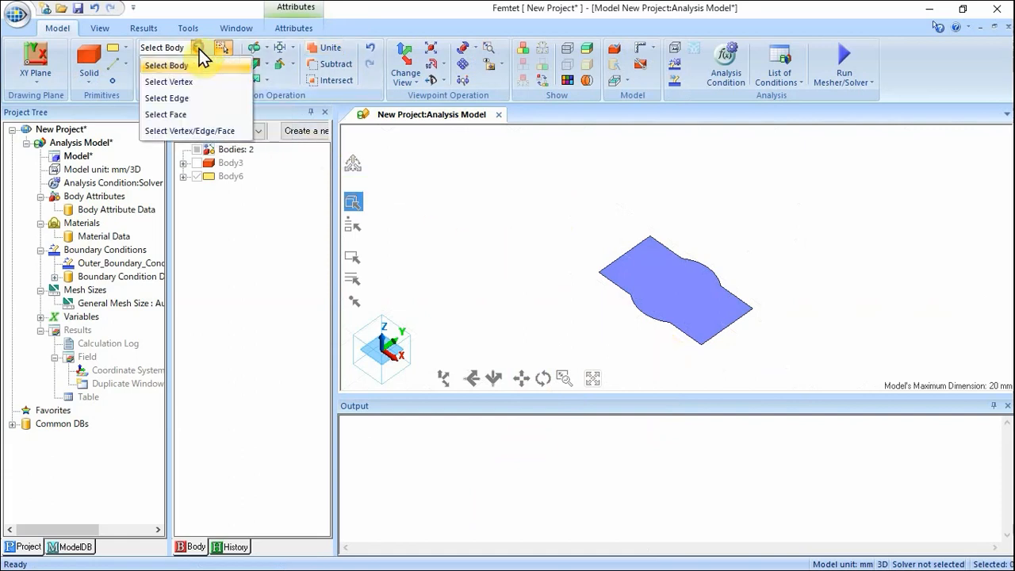
left_click(199, 48)
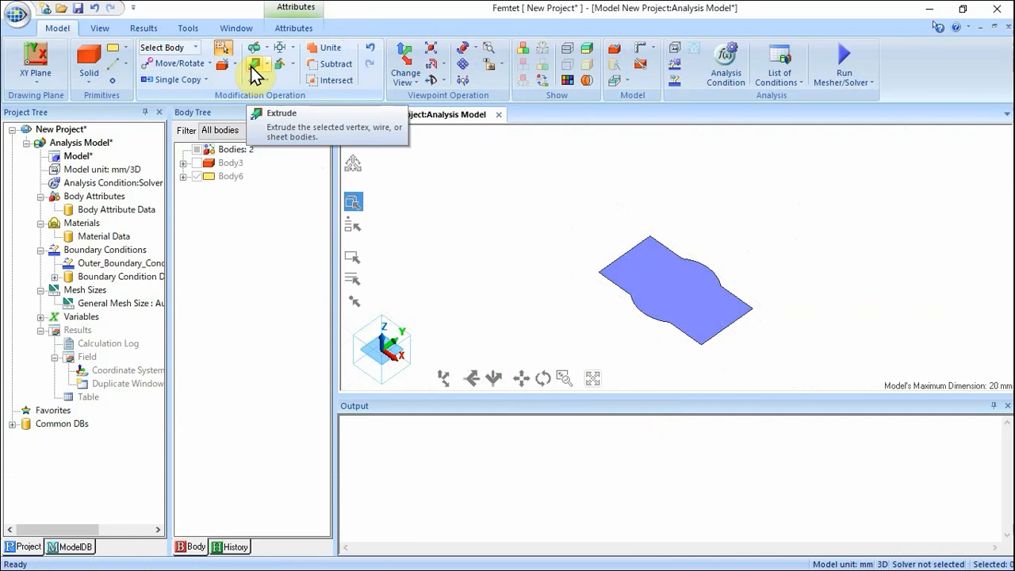
left_click(252, 66)
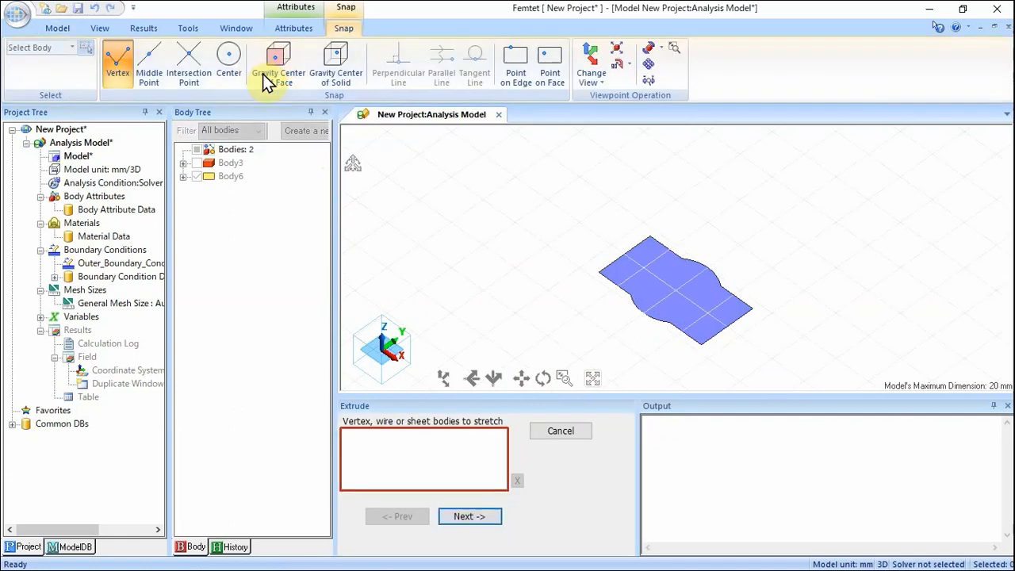
left_click(649, 285)
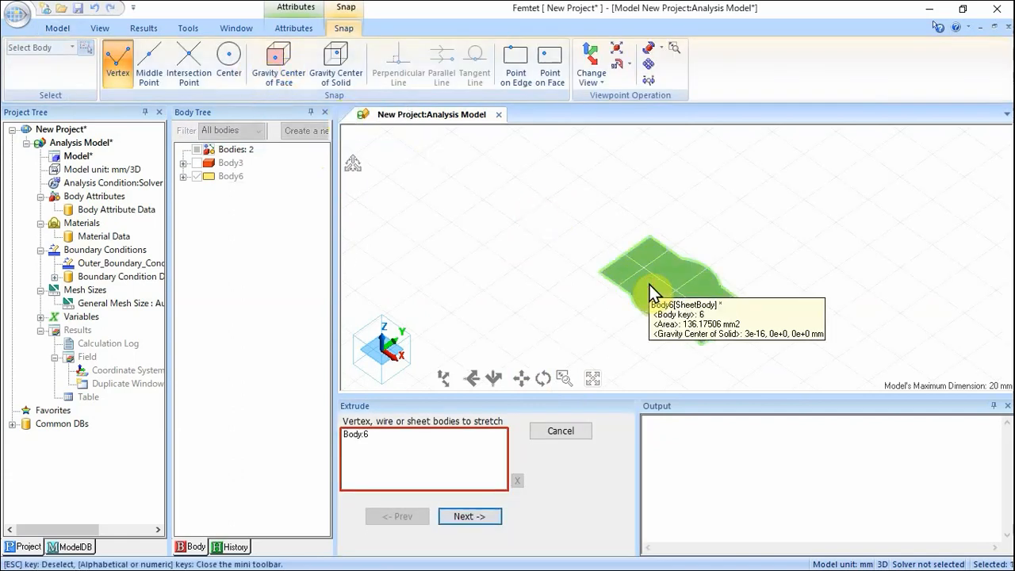
left_click(471, 517)
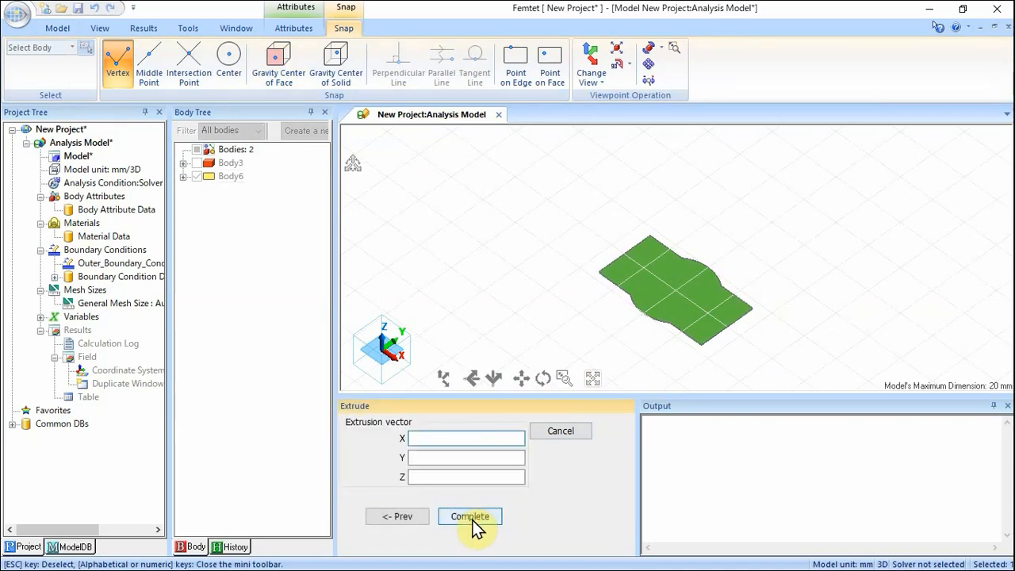
type("0")
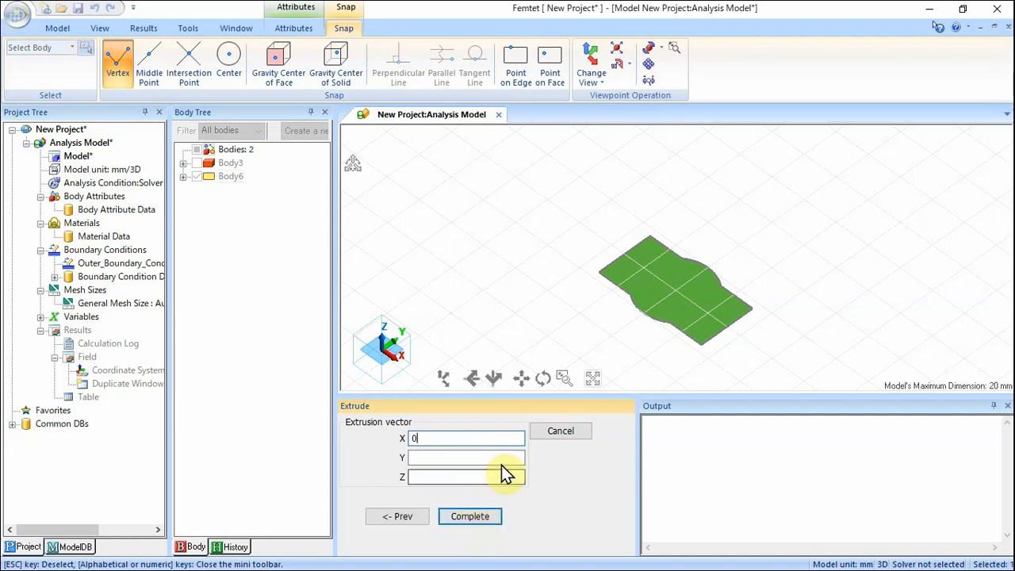
key("Tab")
type("0")
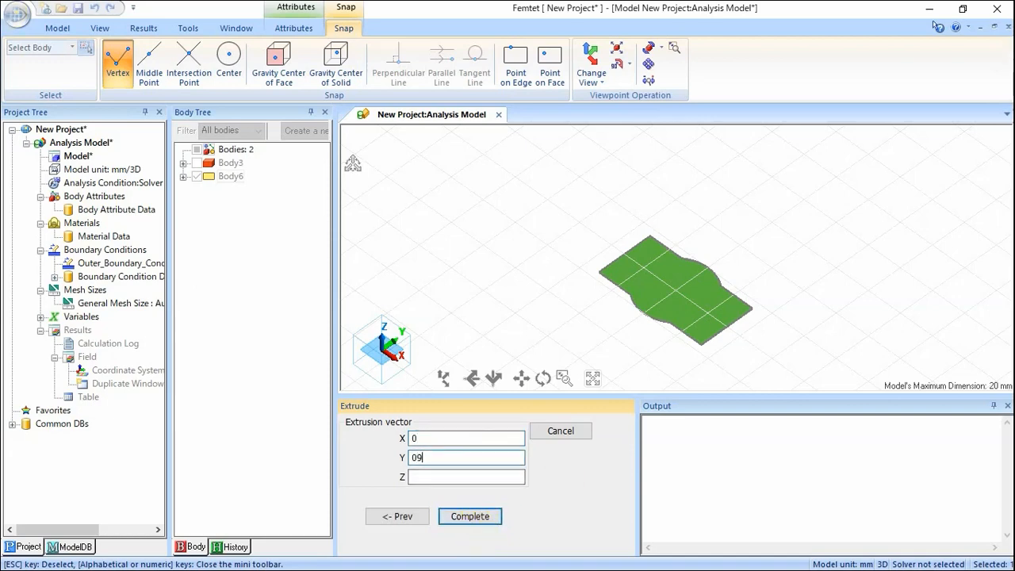
key("Tab")
type("9")
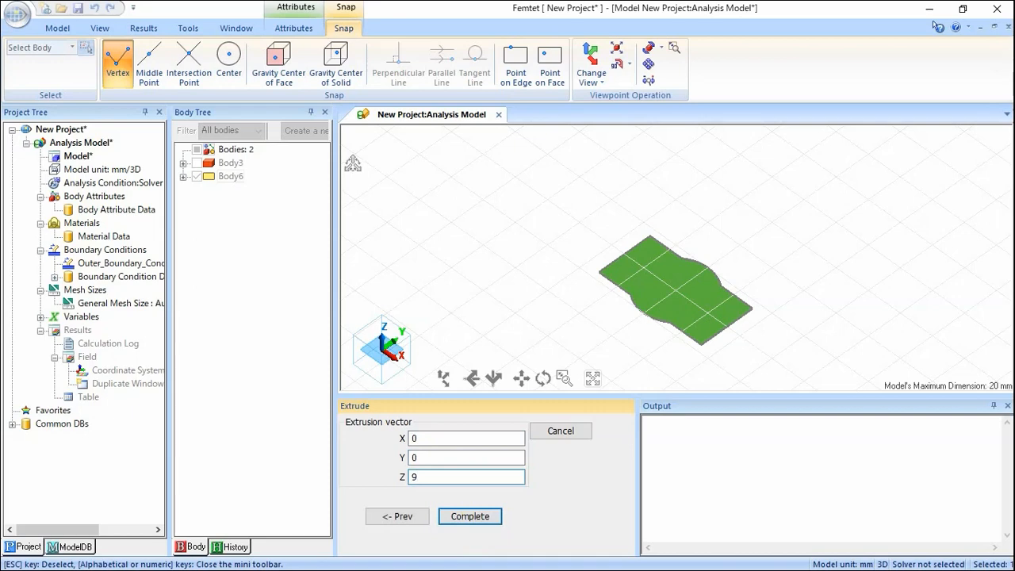
left_click(476, 516)
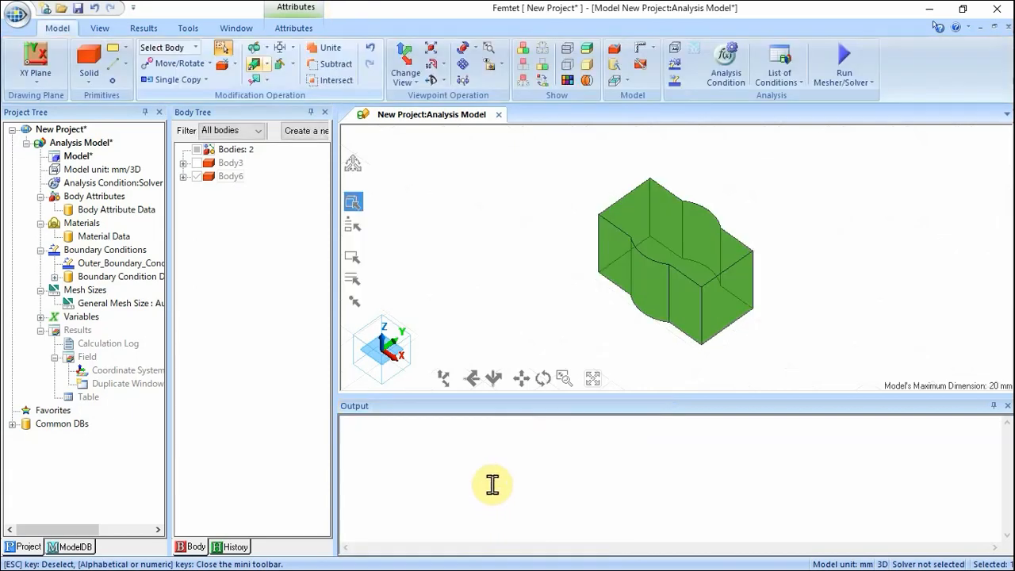
left_click(602, 343)
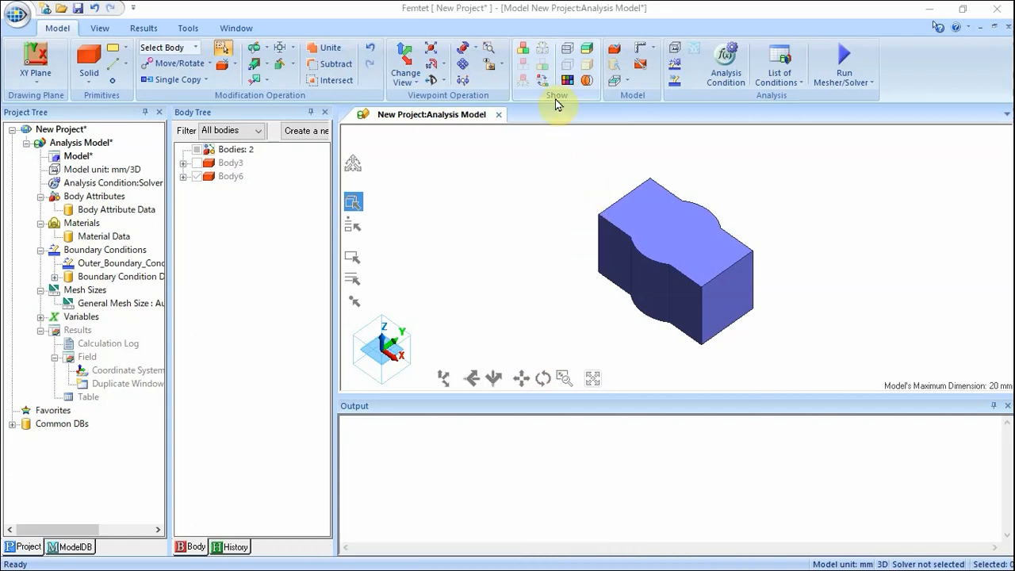
- Show all bodies and subtract the extruded profile body from the notched cylinder, keeping neither original body
left_click(521, 54)
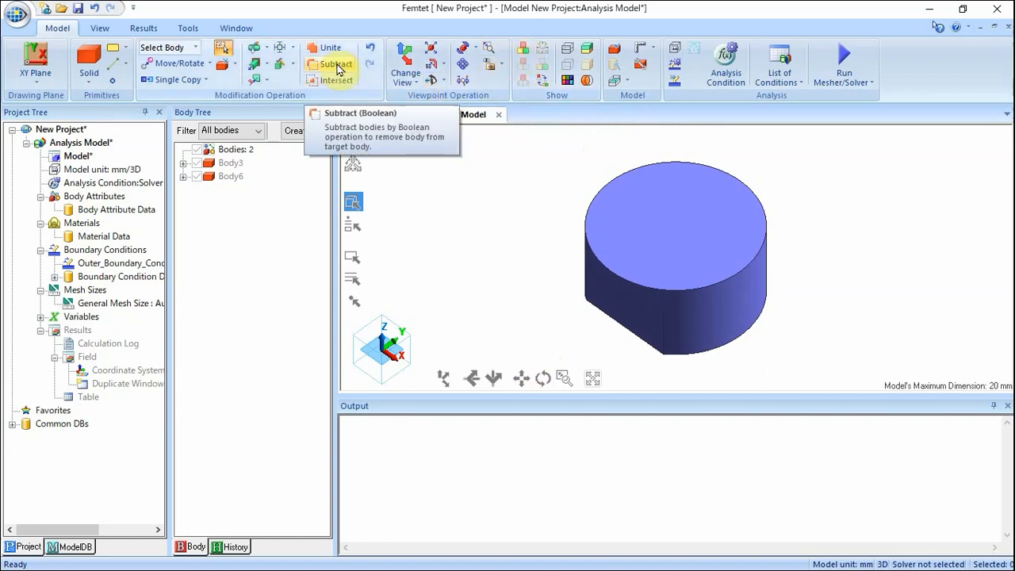
left_click(337, 67)
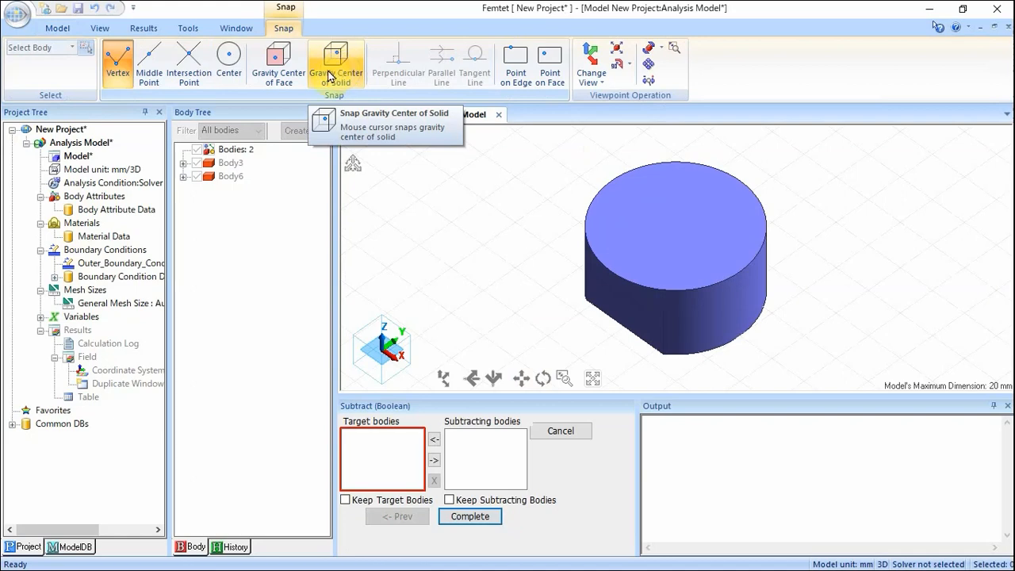
left_click(653, 241)
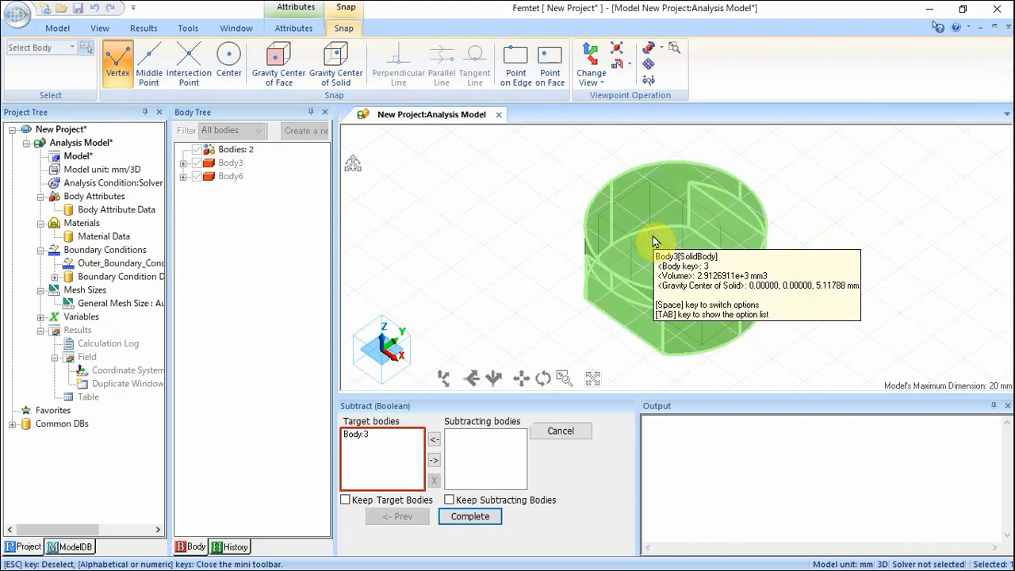
middle_click_drag(676, 285, 671, 233)
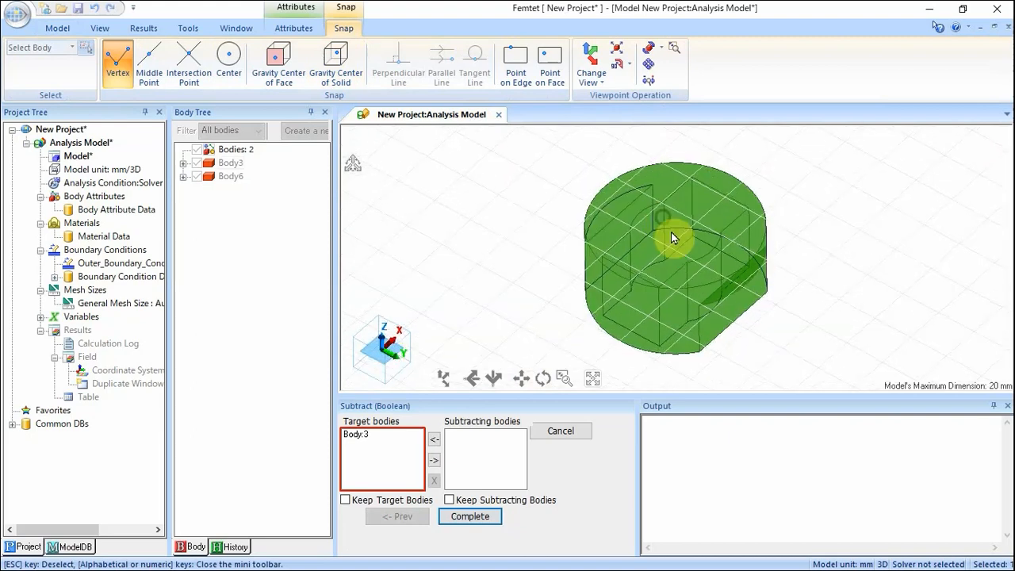
left_click(490, 460)
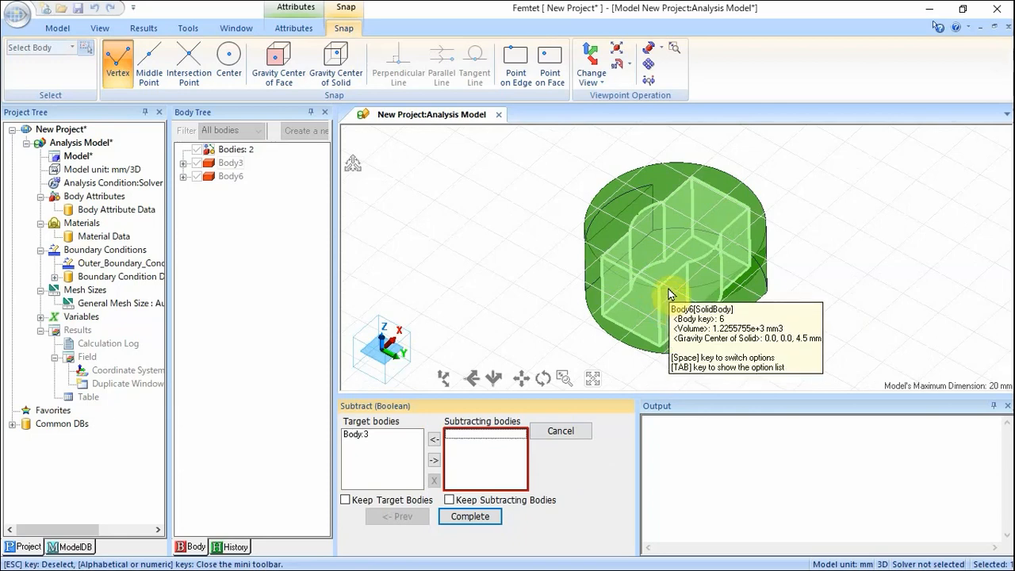
key("space")
key("space")
left_click(669, 294)
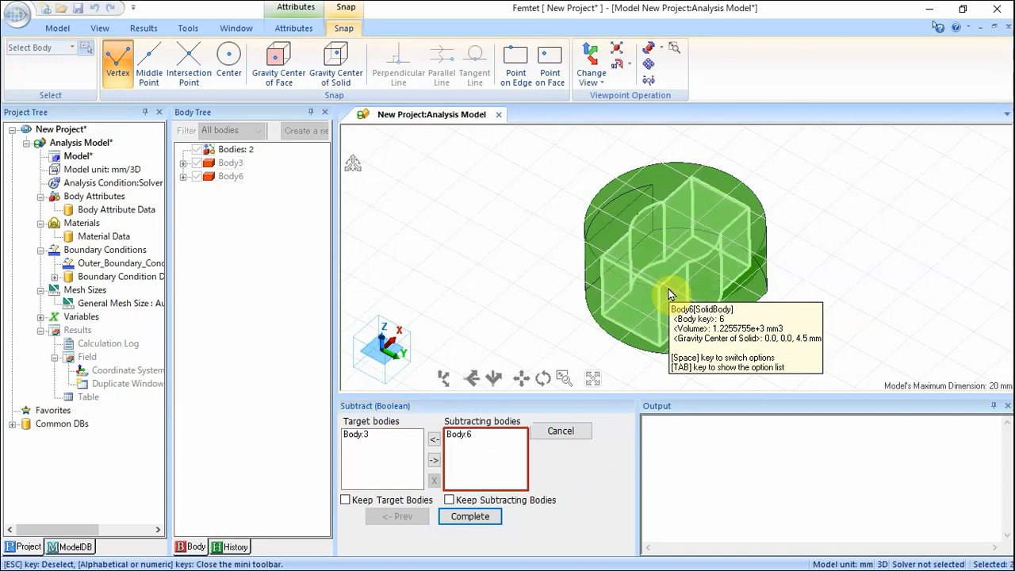
key("space")
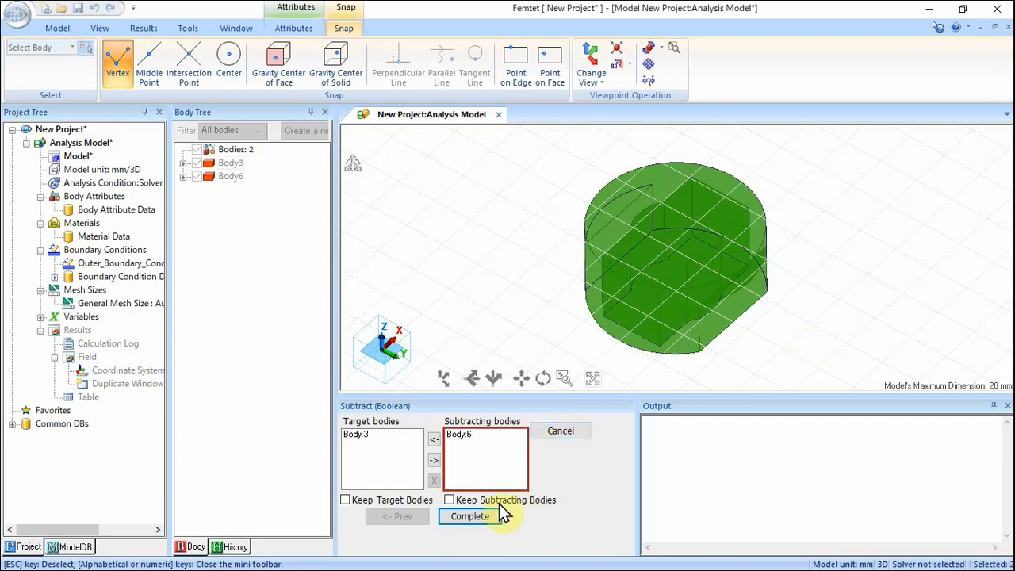
left_click(475, 516)
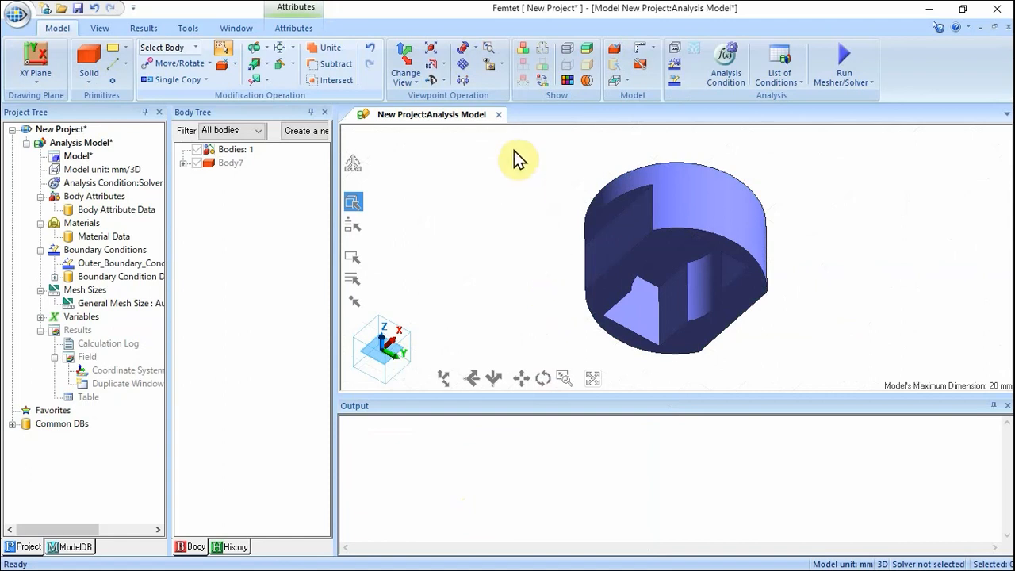
- Examine the pocket on the model's underside and restore the isometric view
left_click(459, 50)
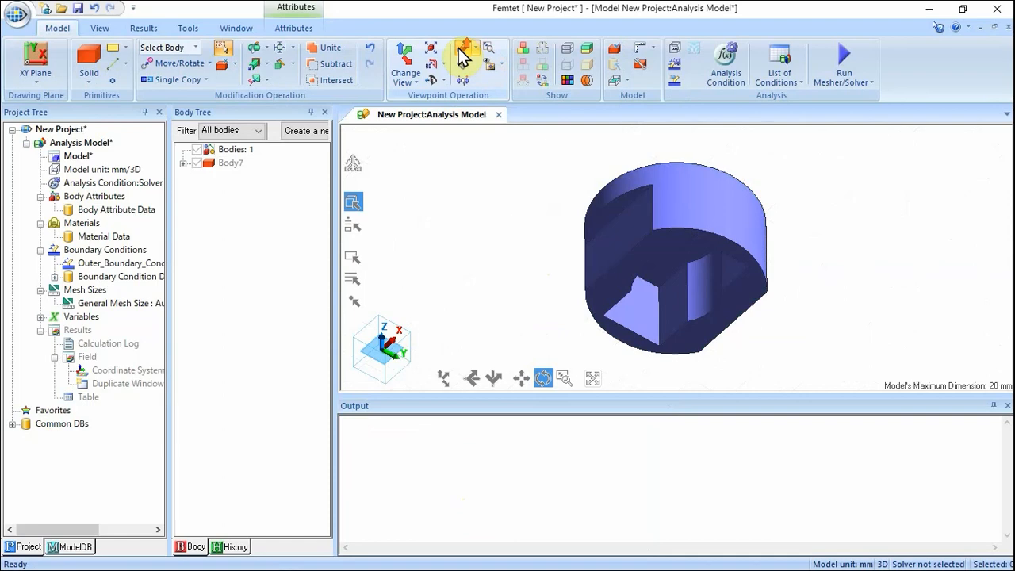
left_click_drag(641, 229, 539, 136)
left_click(413, 82)
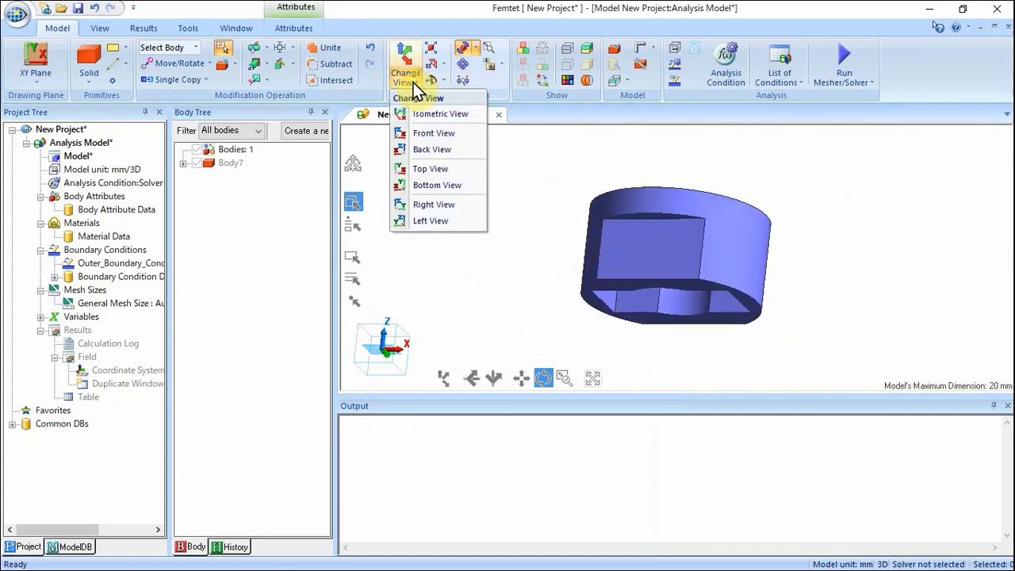
left_click(425, 114)
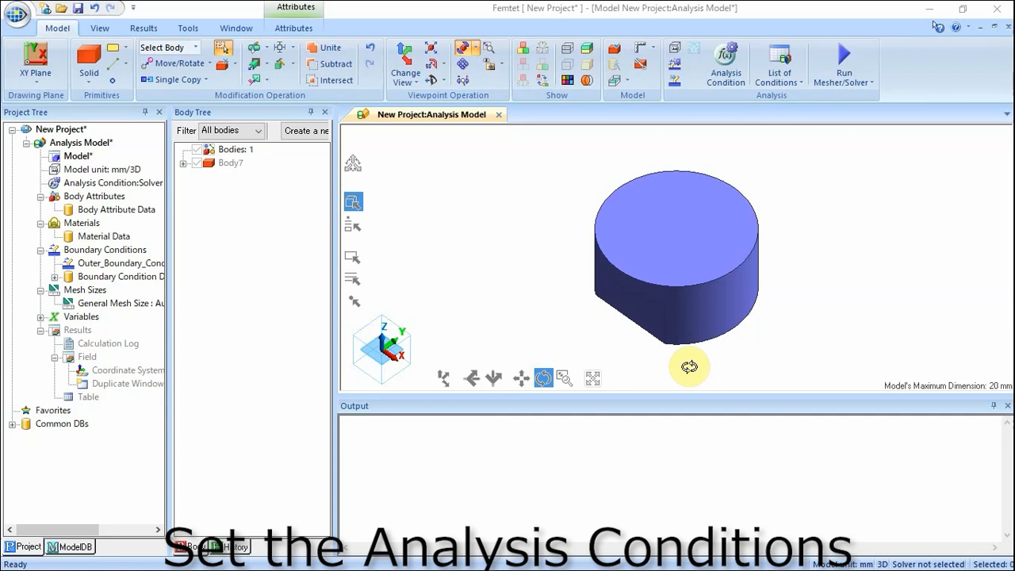
left_click(544, 377)
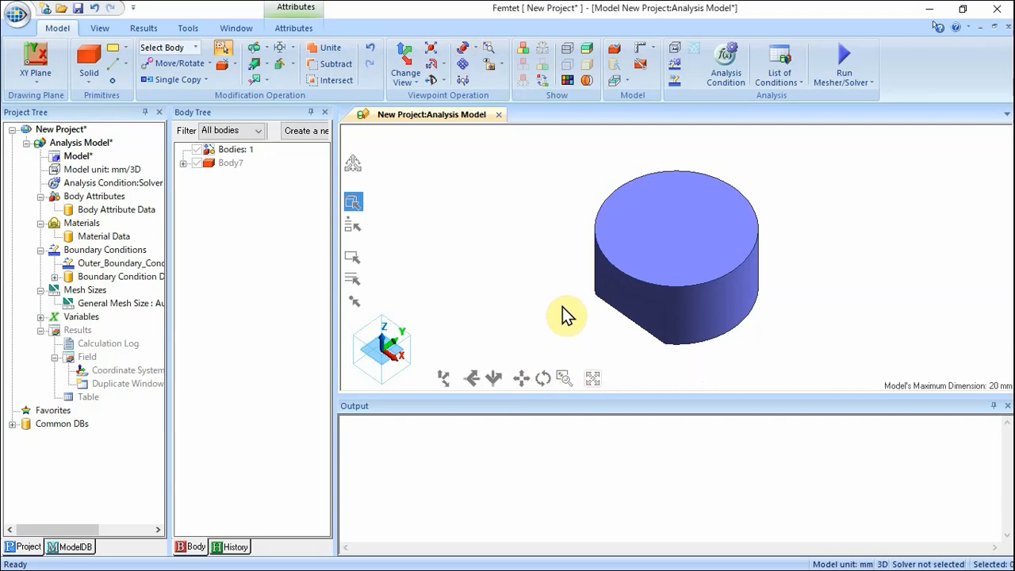
- Set the analysis condition to stress analysis with the static analysis type
left_click(728, 67)
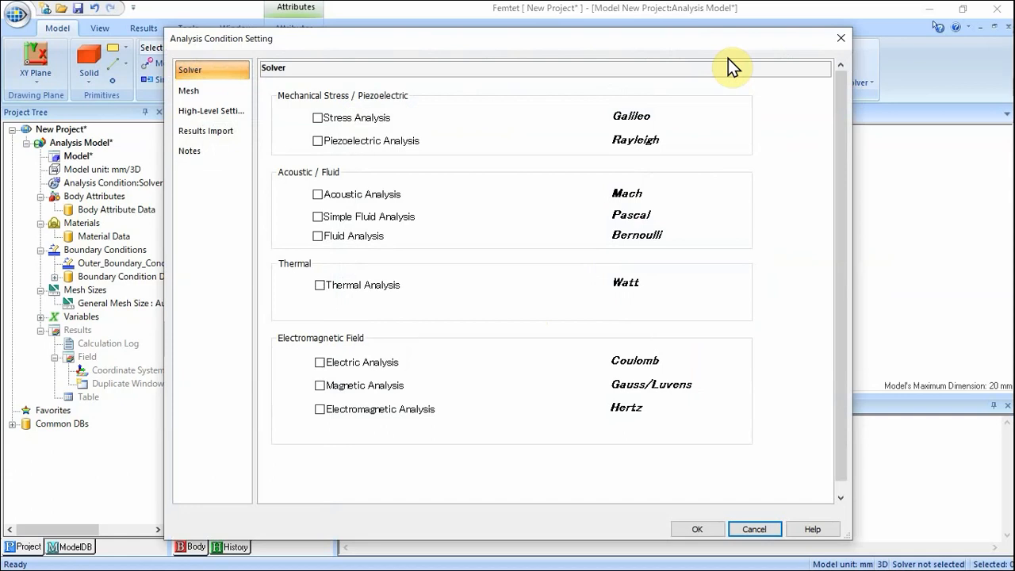
left_click(317, 119)
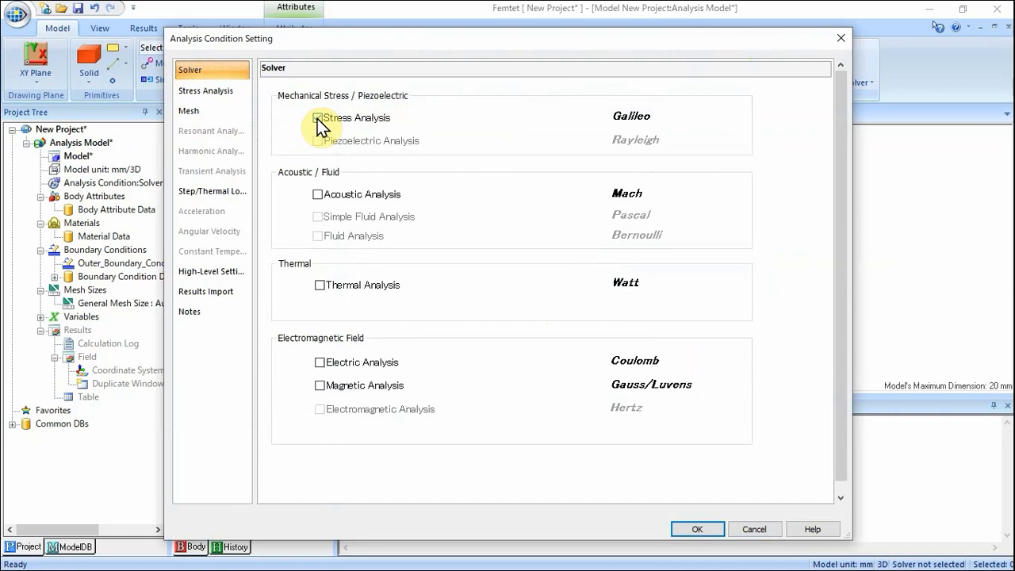
left_click(228, 94)
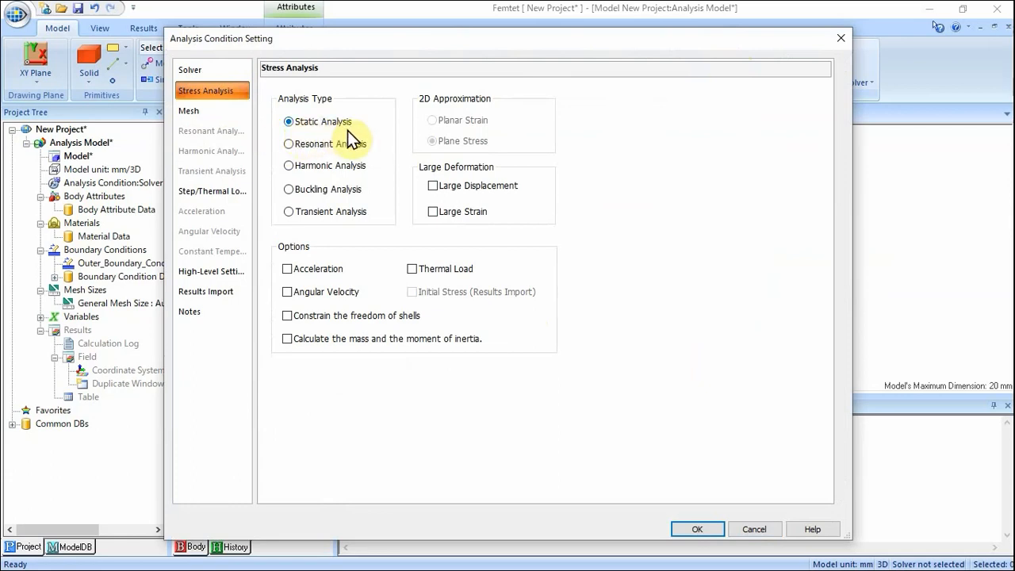
left_click(696, 529)
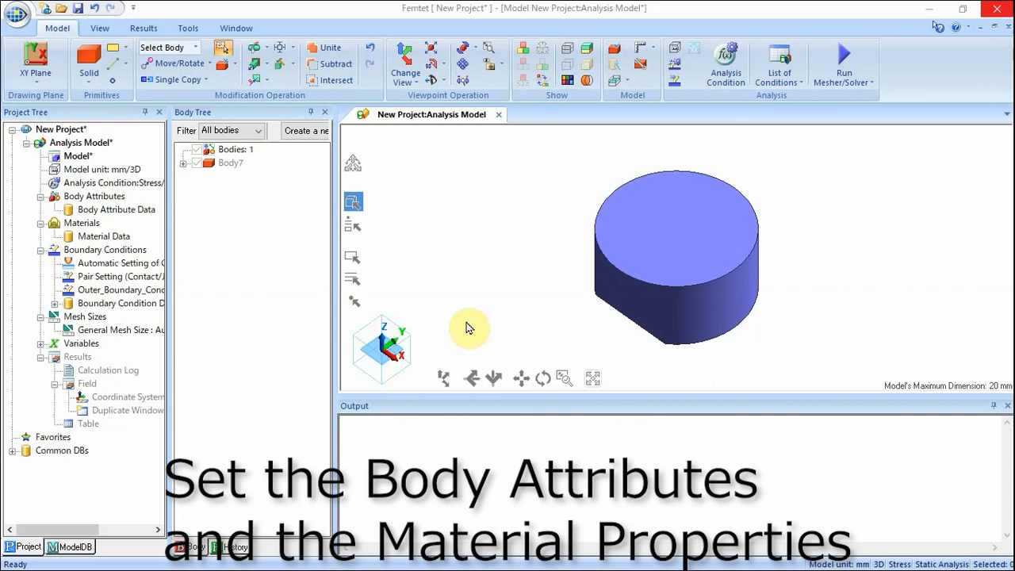
- Open the body attribute and material settings of the hollowed body and name its body attribute Casse
left_click(657, 247)
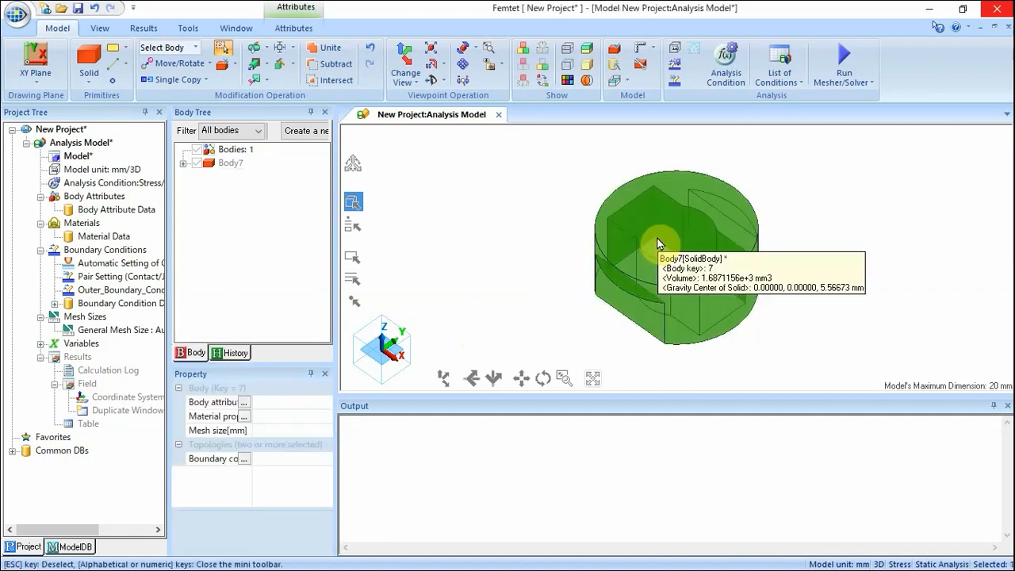
right_click(657, 244)
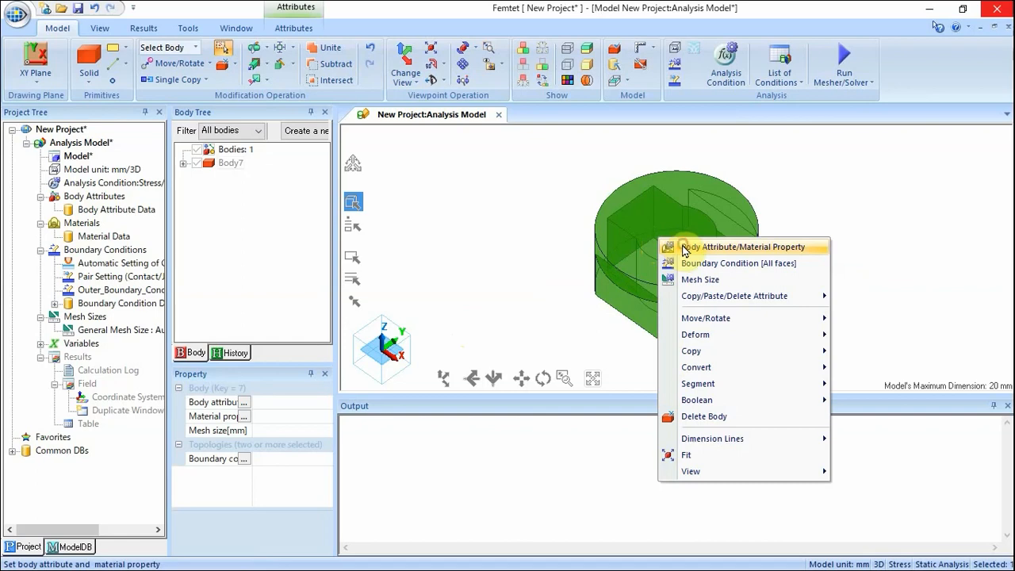
left_click(685, 248)
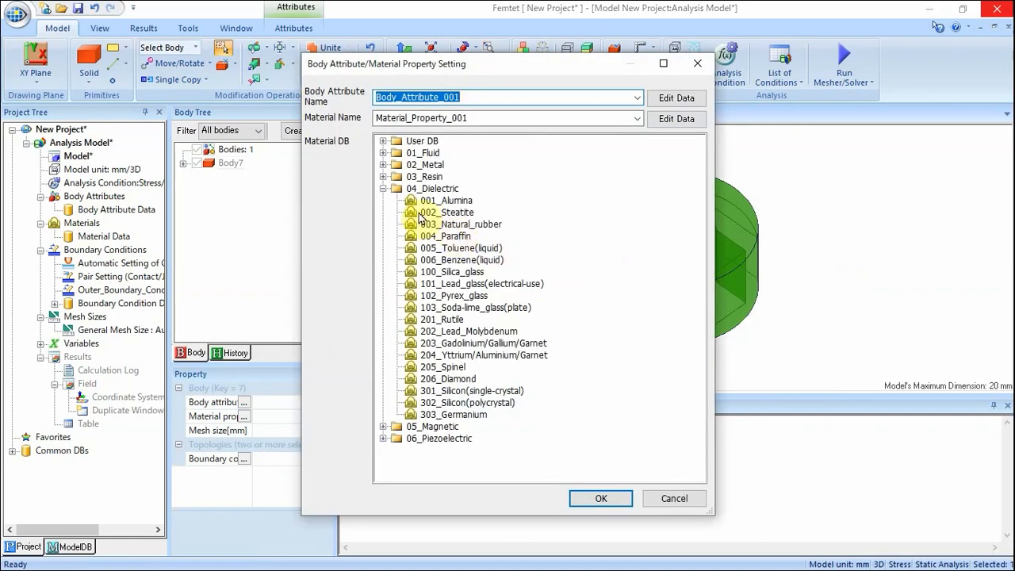
left_click(382, 189)
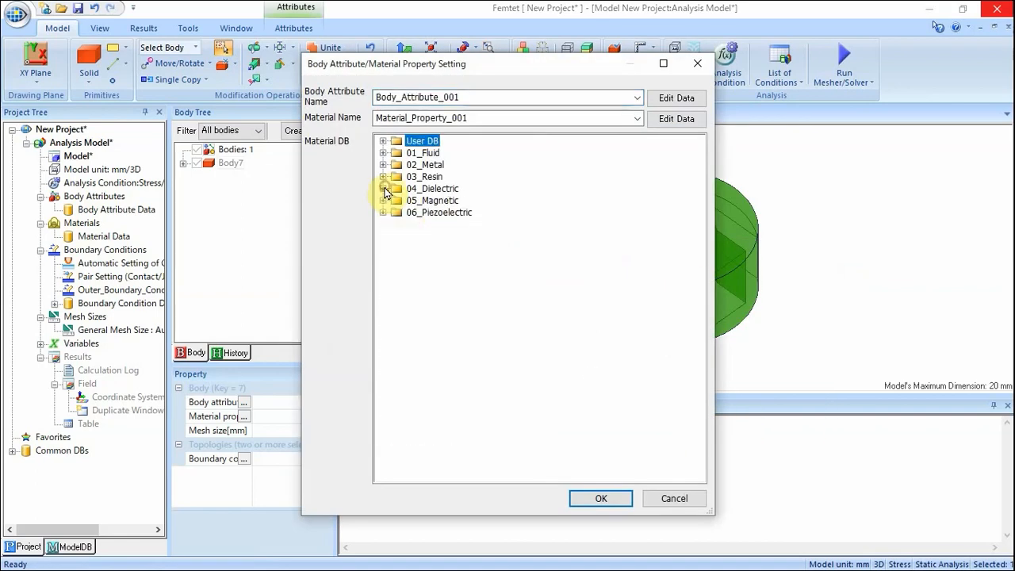
double_click(480, 97)
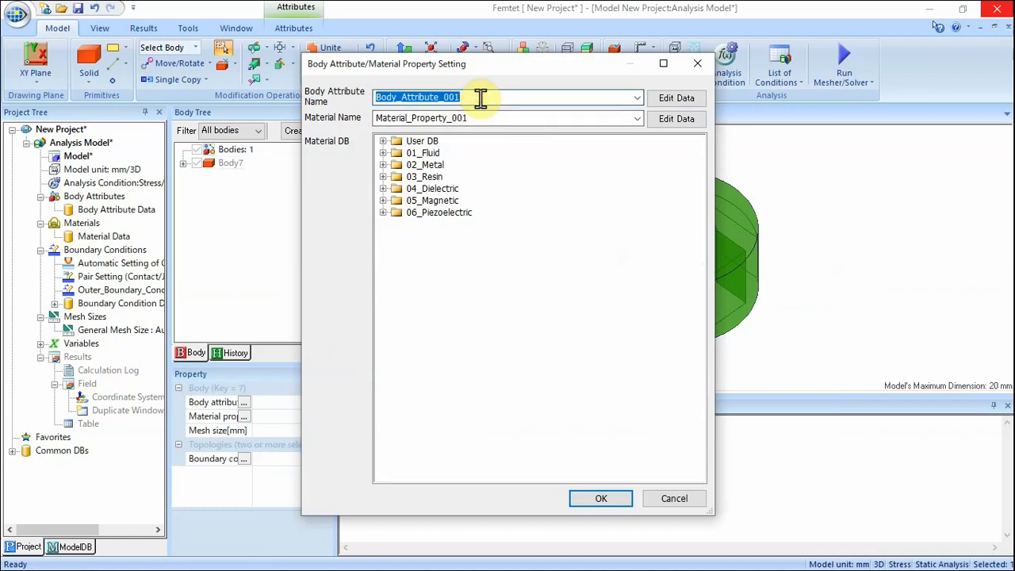
type("C")
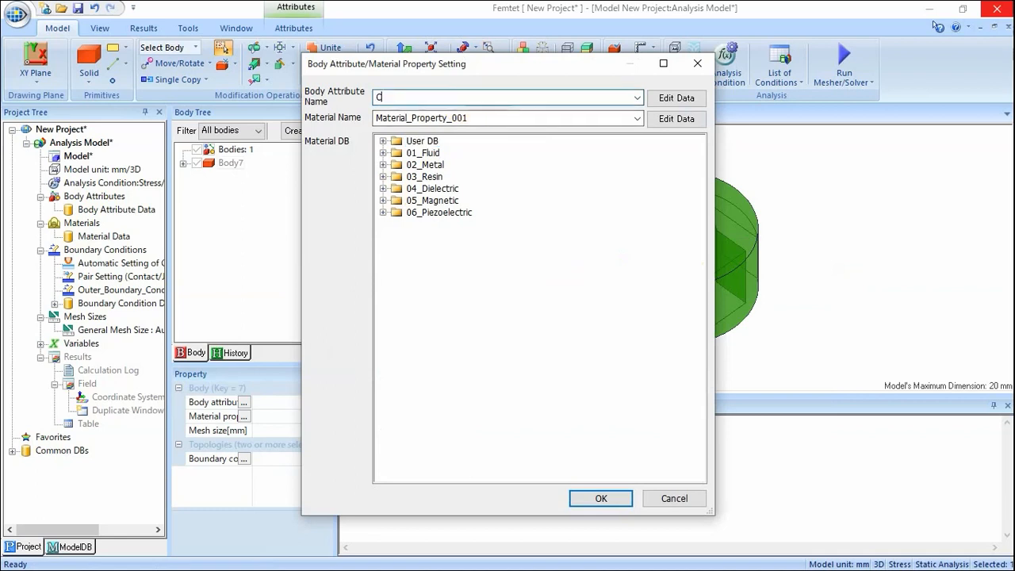
type("asse")
key("Tab")
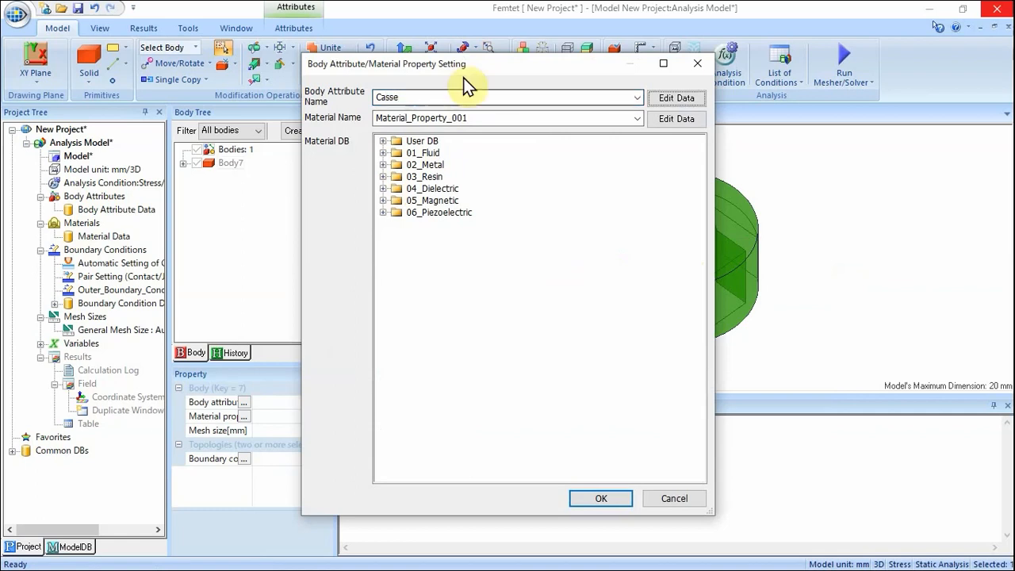
- Assign a material named Al to the body with a Young's modulus of 70 GPa
double_click(511, 118)
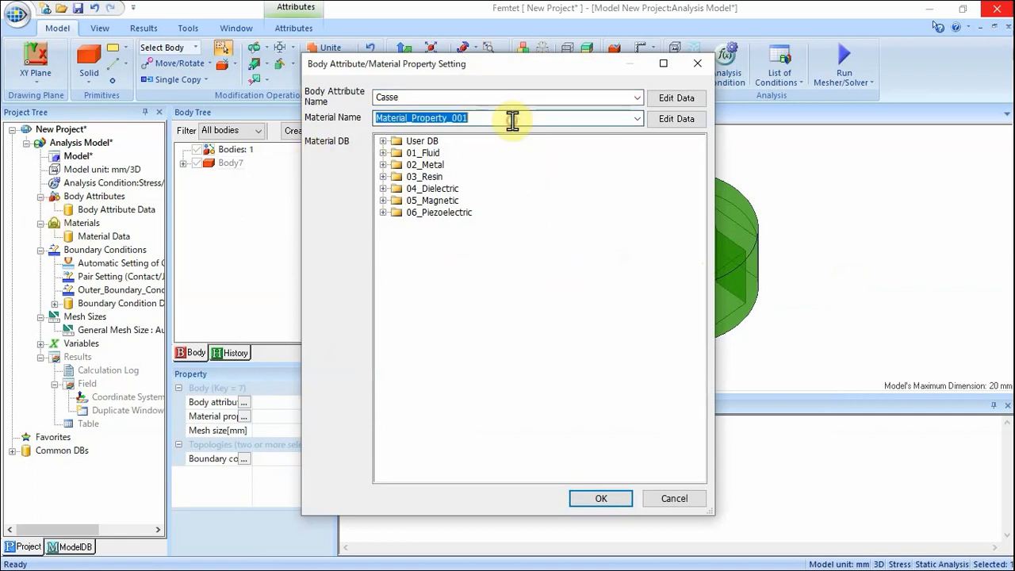
type("Al")
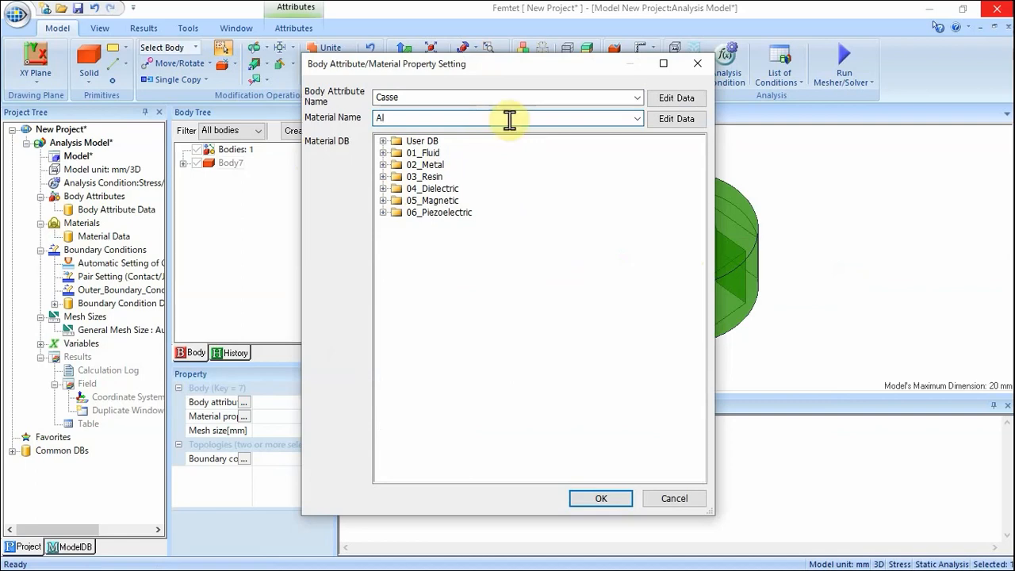
left_click(657, 120)
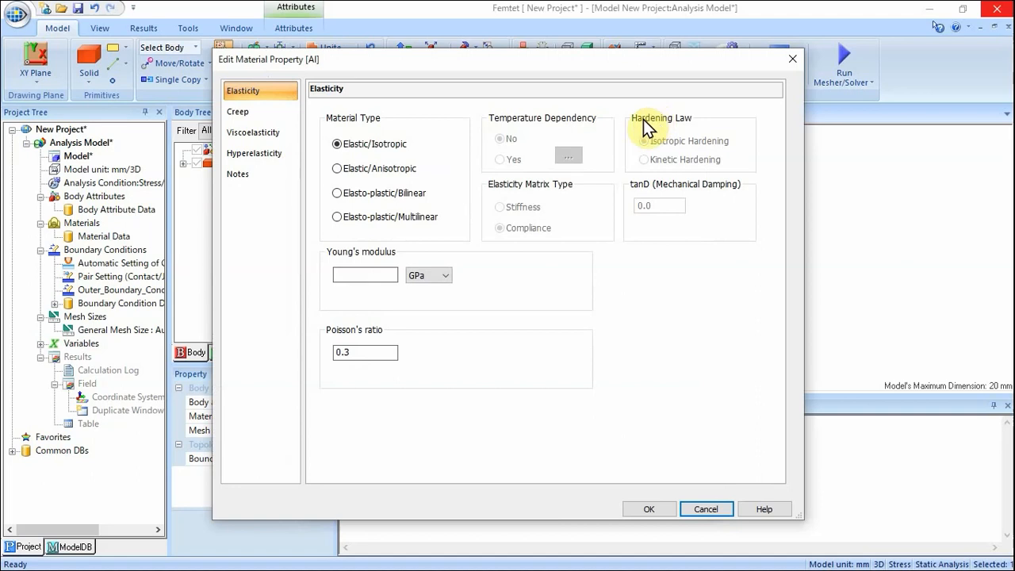
left_click(385, 275)
type("70")
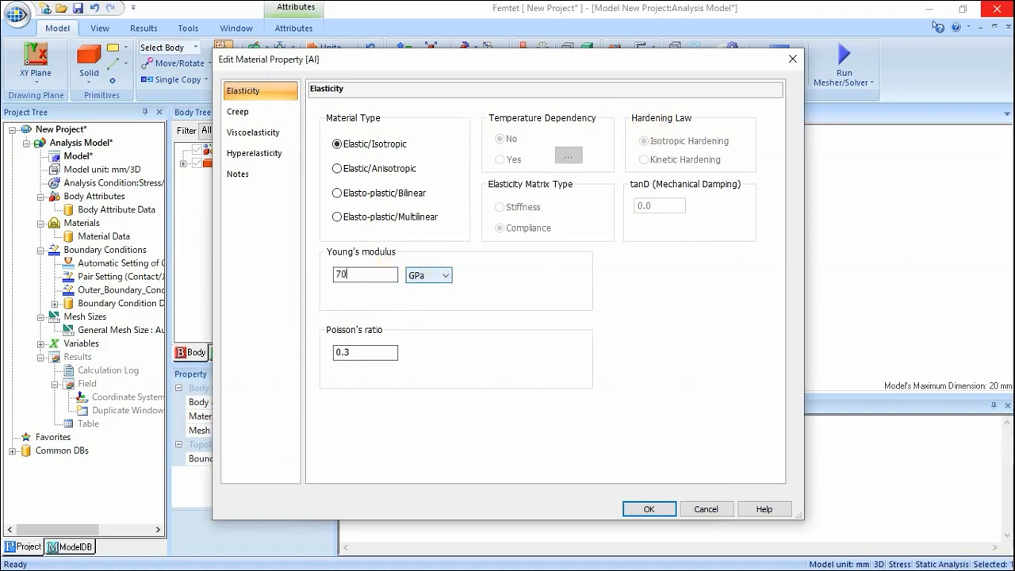
left_click(374, 350)
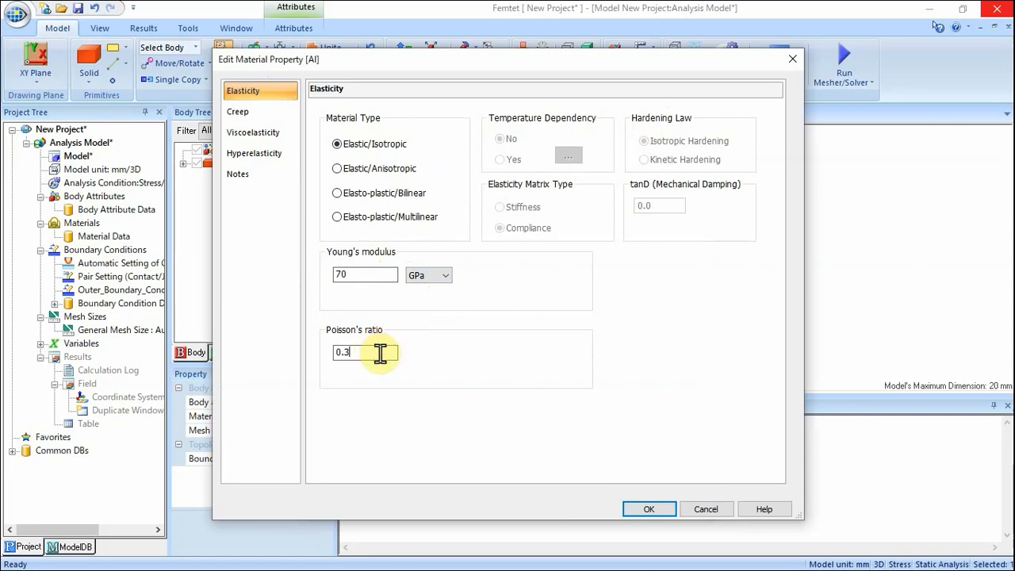
left_click(649, 509)
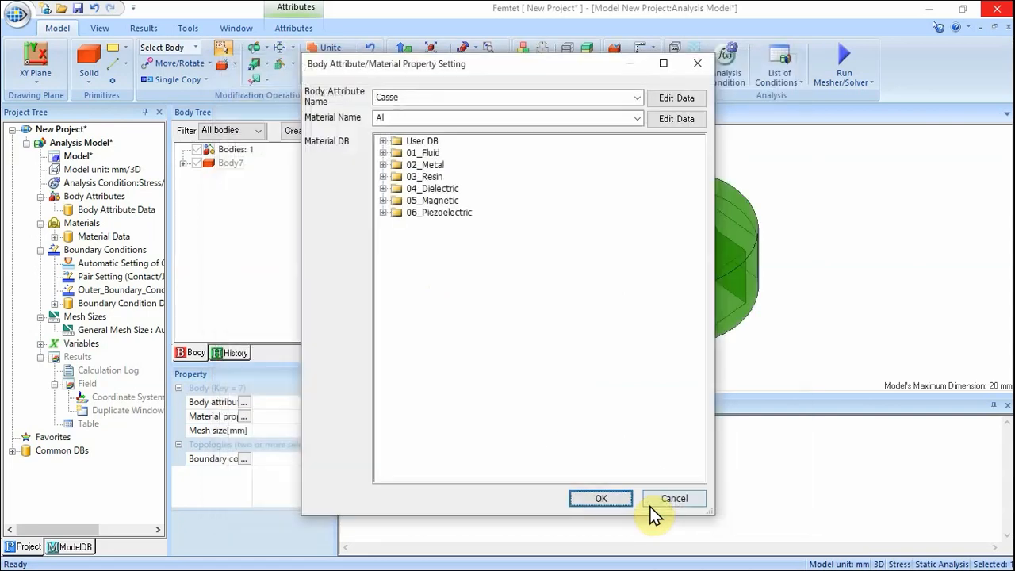
left_click(601, 498)
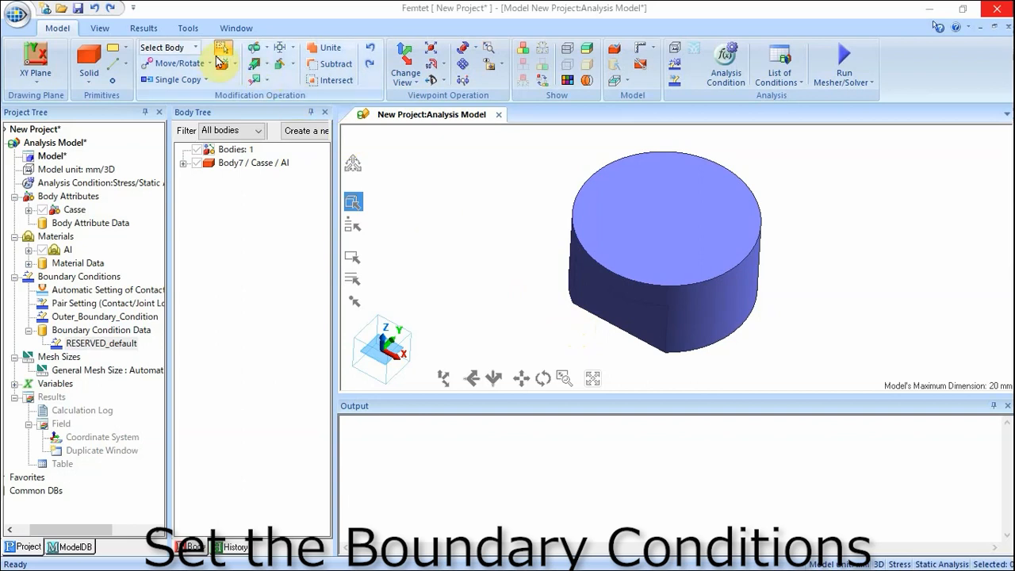
- Select the model's flat bottom face and start a boundary condition named Fix on it
left_click(196, 47)
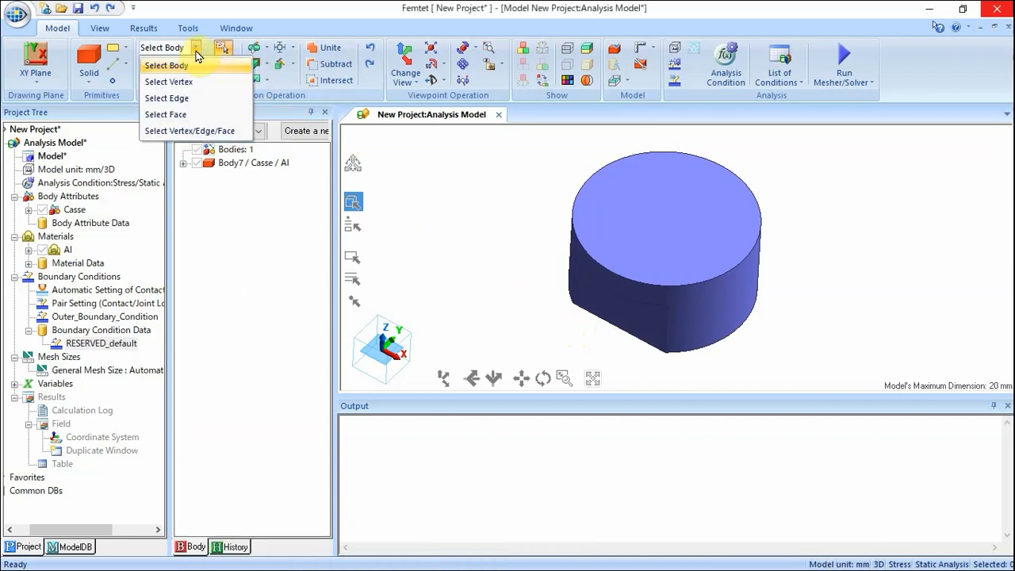
left_click(183, 114)
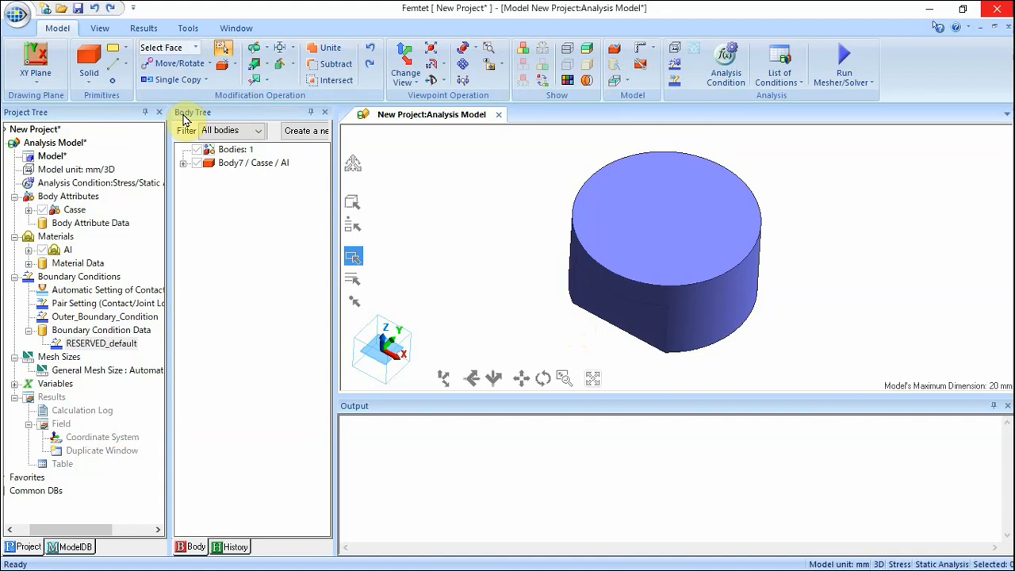
right_click_drag(536, 300, 544, 222)
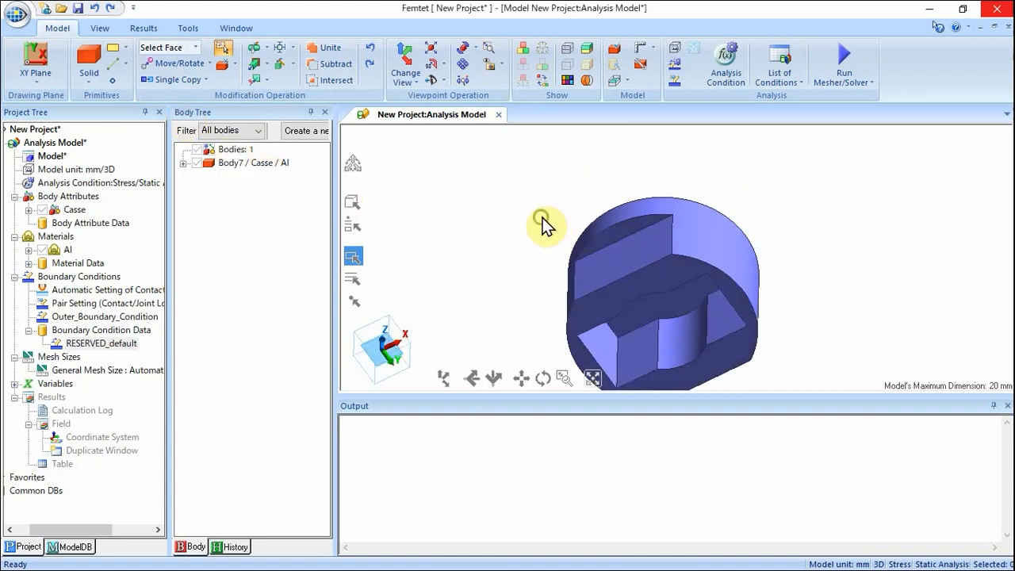
left_click(635, 282)
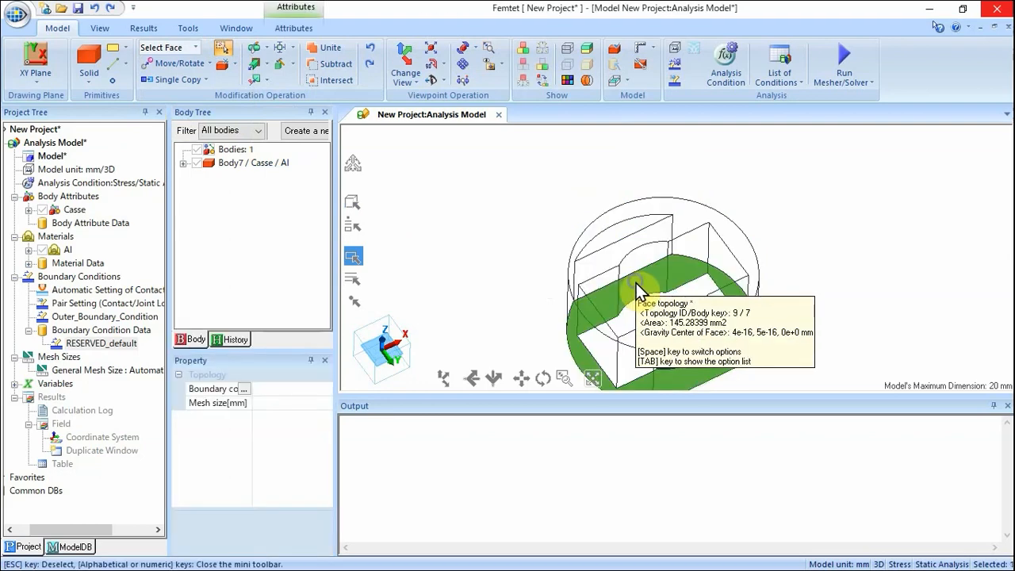
right_click(636, 284)
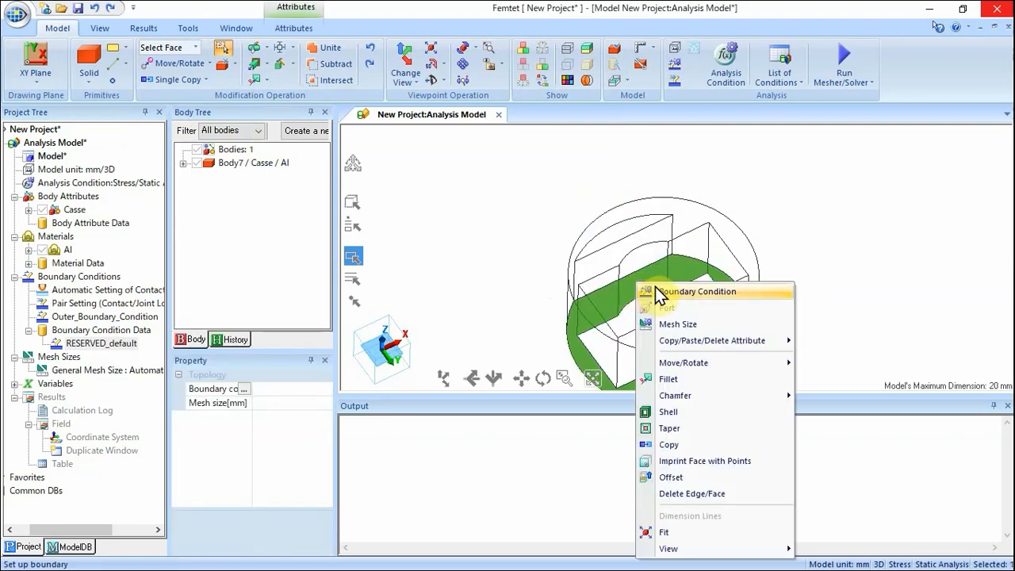
left_click(655, 291)
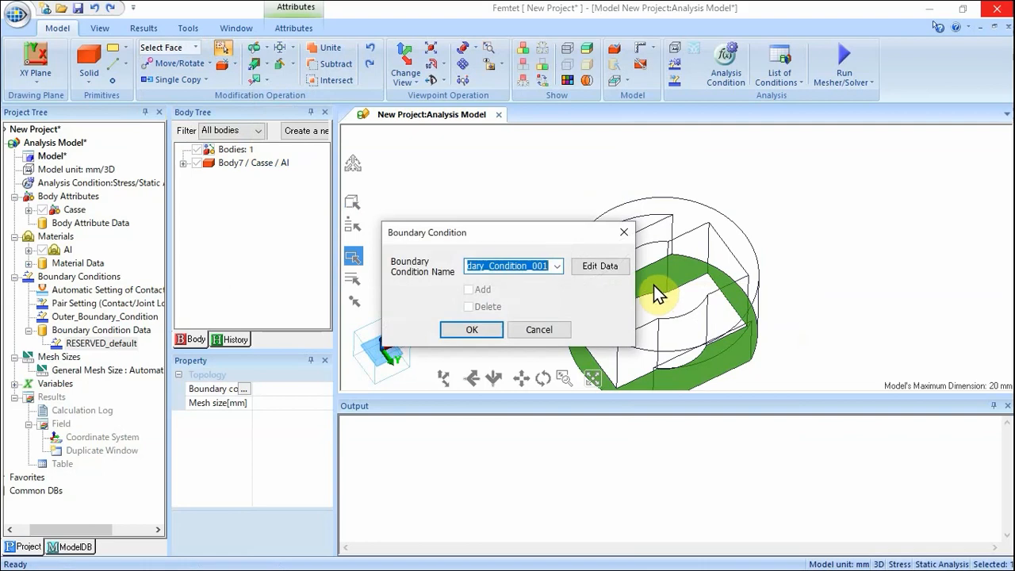
type("Fix")
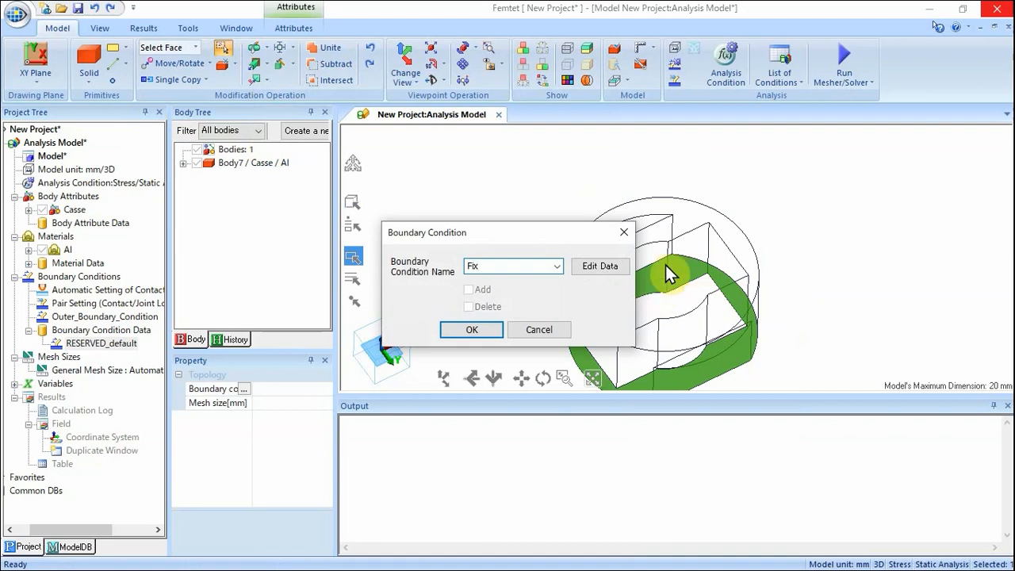
- Define the Fix boundary condition as the Displacement type, constrained in UX, UY and UZ, and apply it
left_click(601, 267)
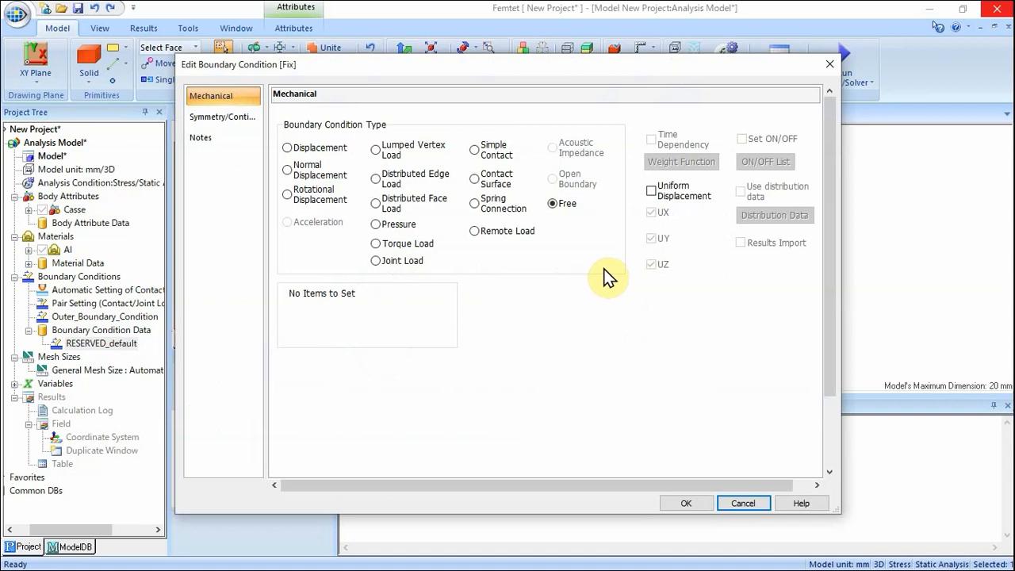
left_click(288, 149)
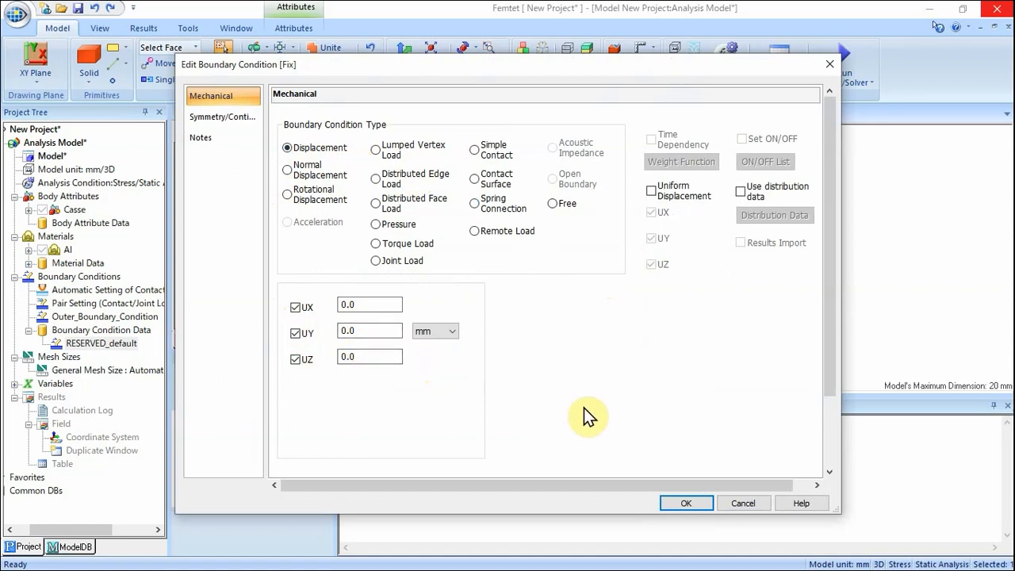
left_click(695, 508)
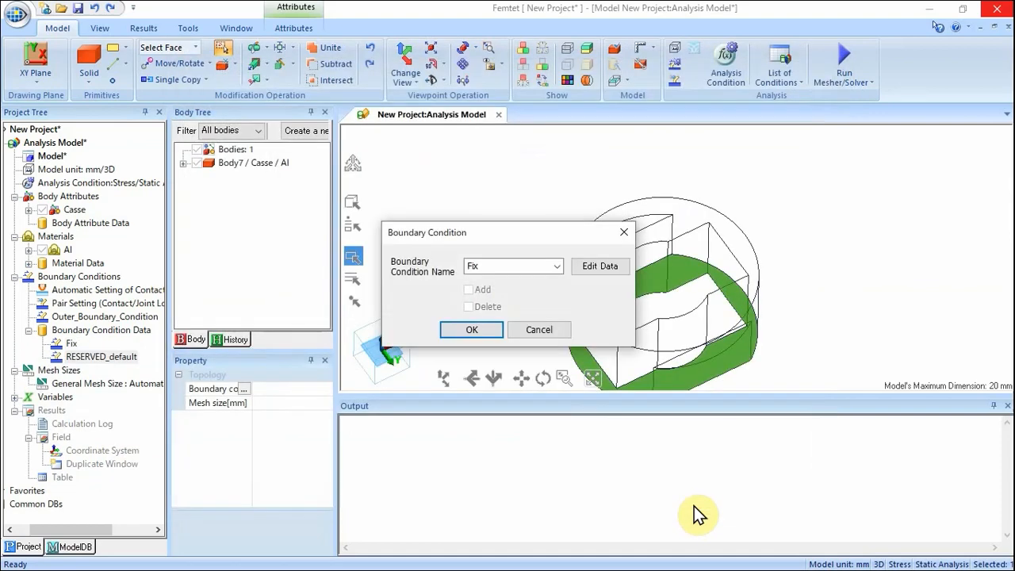
left_click(485, 330)
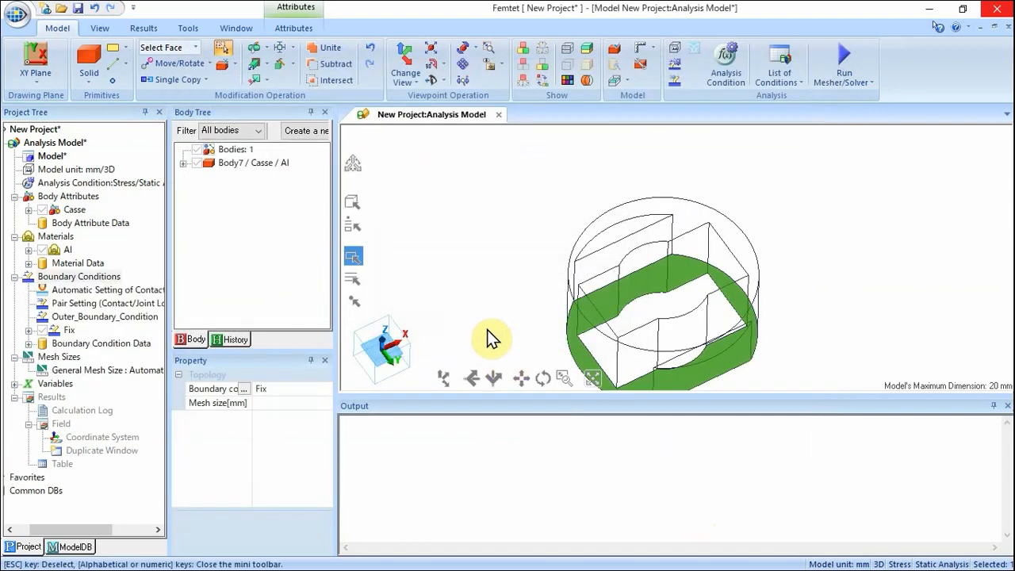
left_click(502, 301)
- Select the ceiling face inside the underside pocket and start a boundary condition named Pressure on it
middle_click_drag(505, 296, 494, 249)
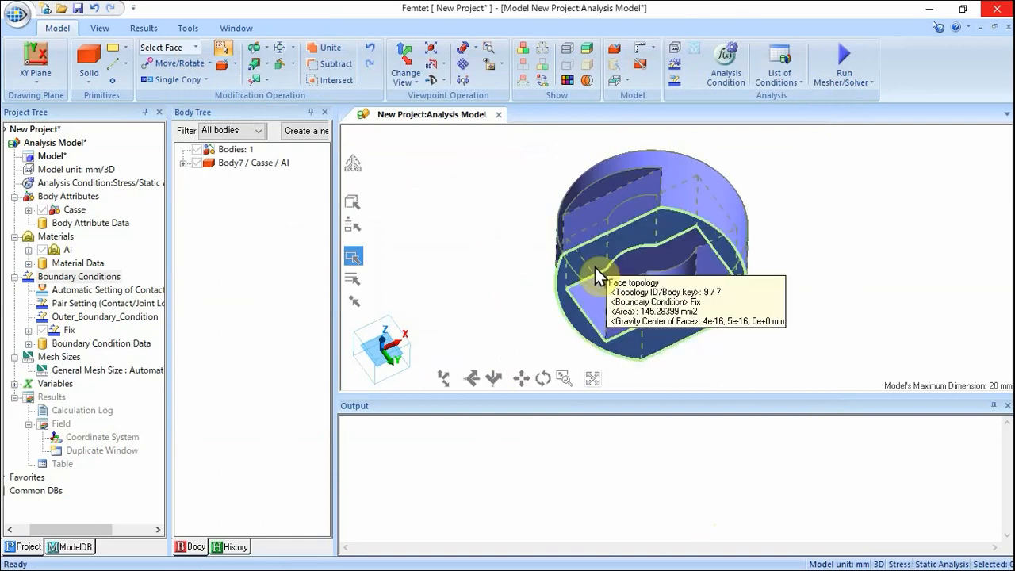
left_click(631, 264)
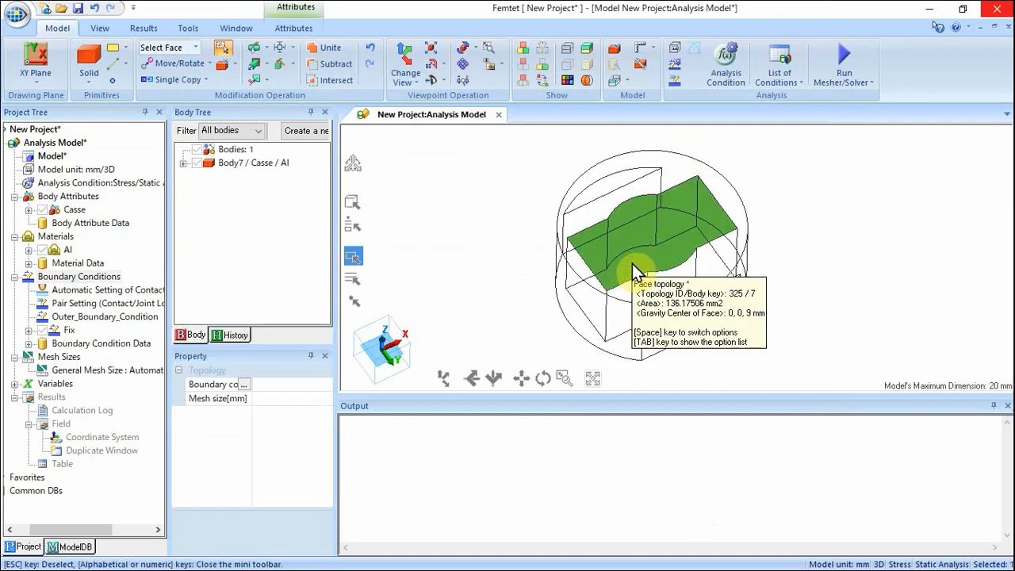
right_click(635, 264)
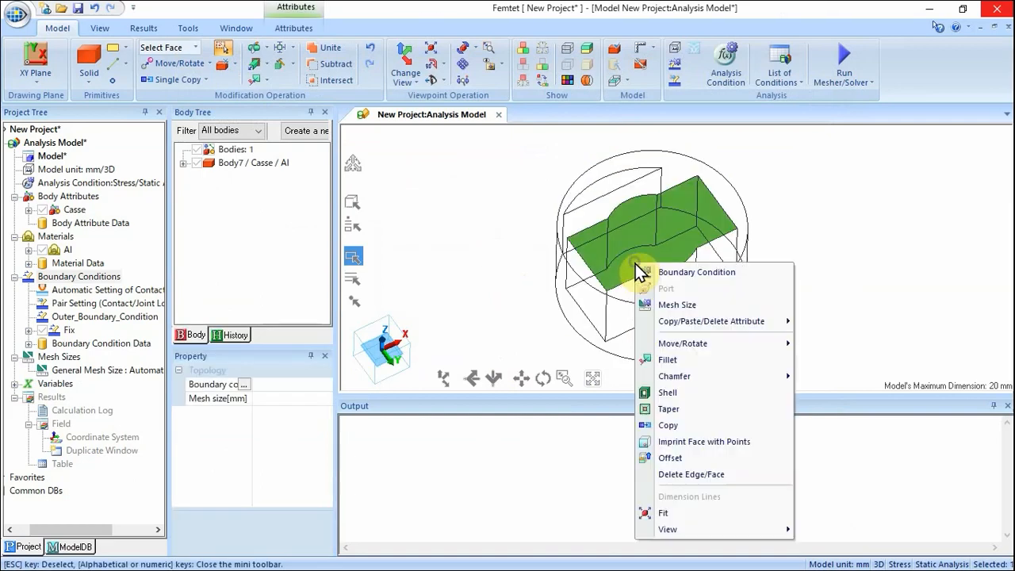
left_click(659, 272)
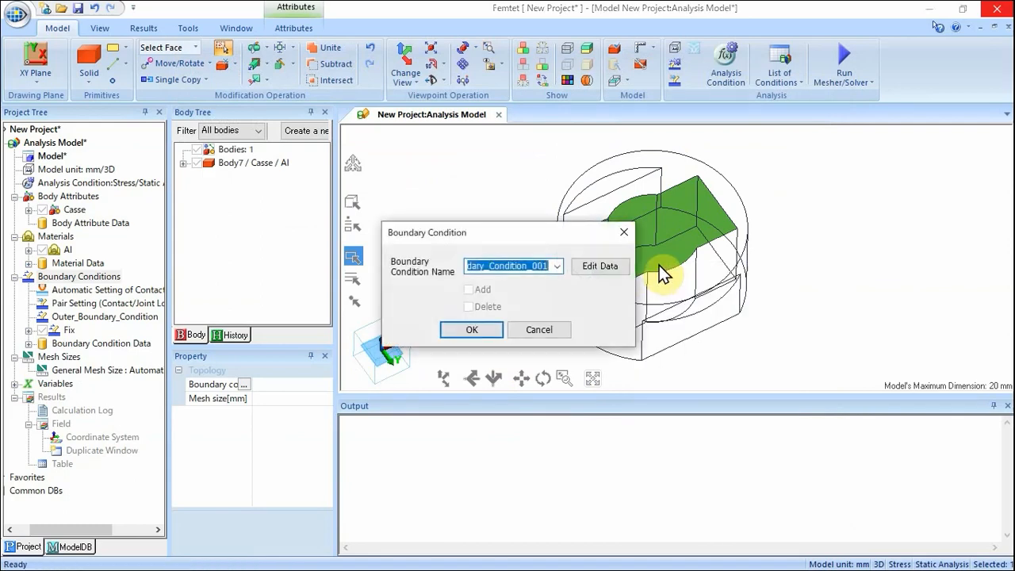
type("Pressure")
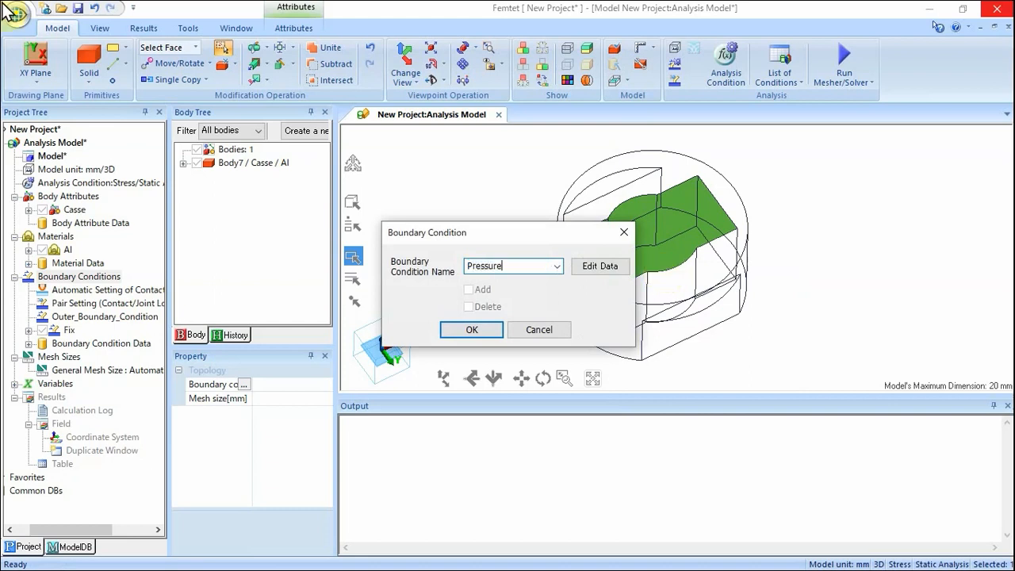
- Define the Pressure boundary condition as the Pressure type with a value of 100 Pa and apply it
left_click(604, 265)
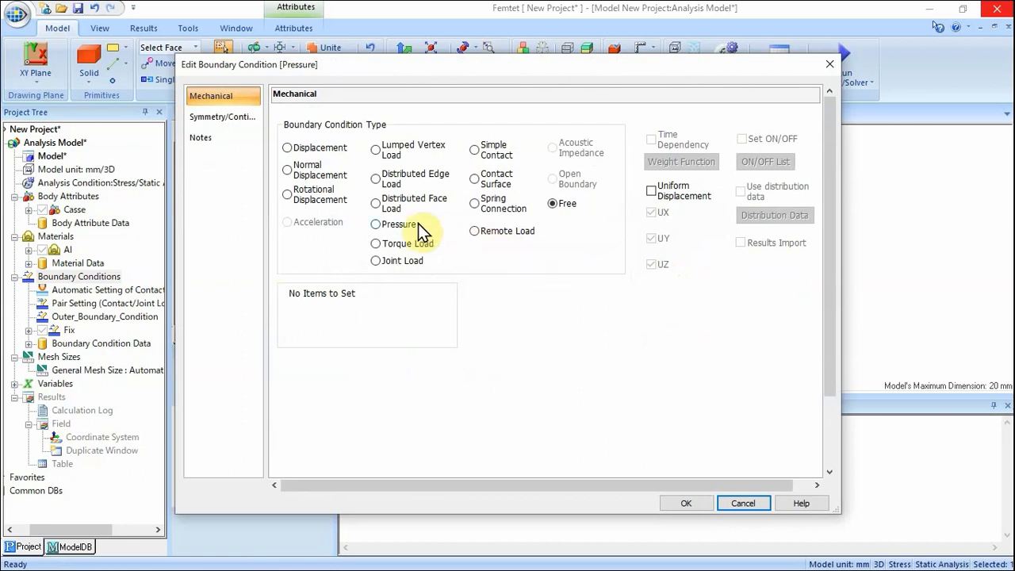
left_click(376, 225)
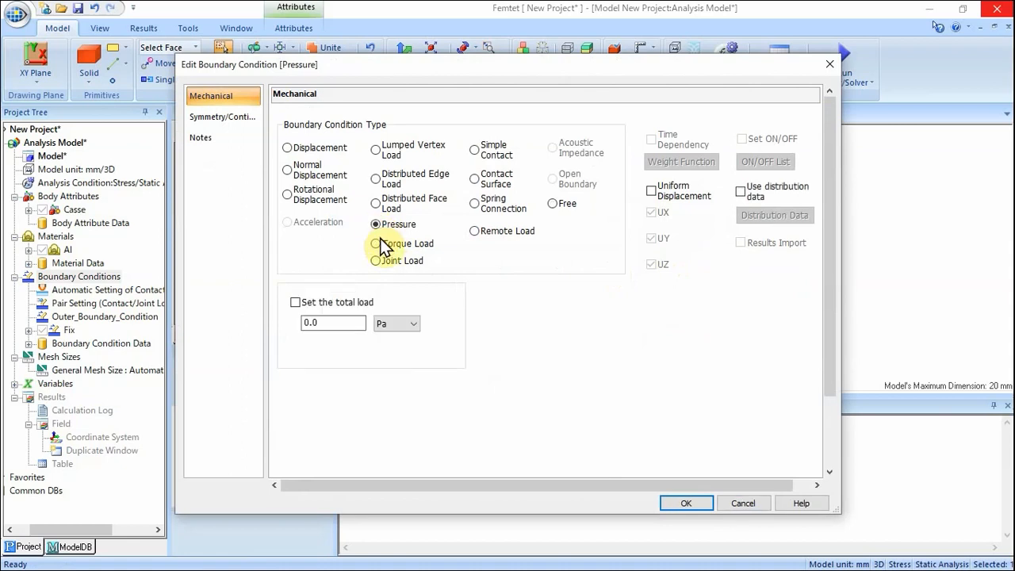
type("100")
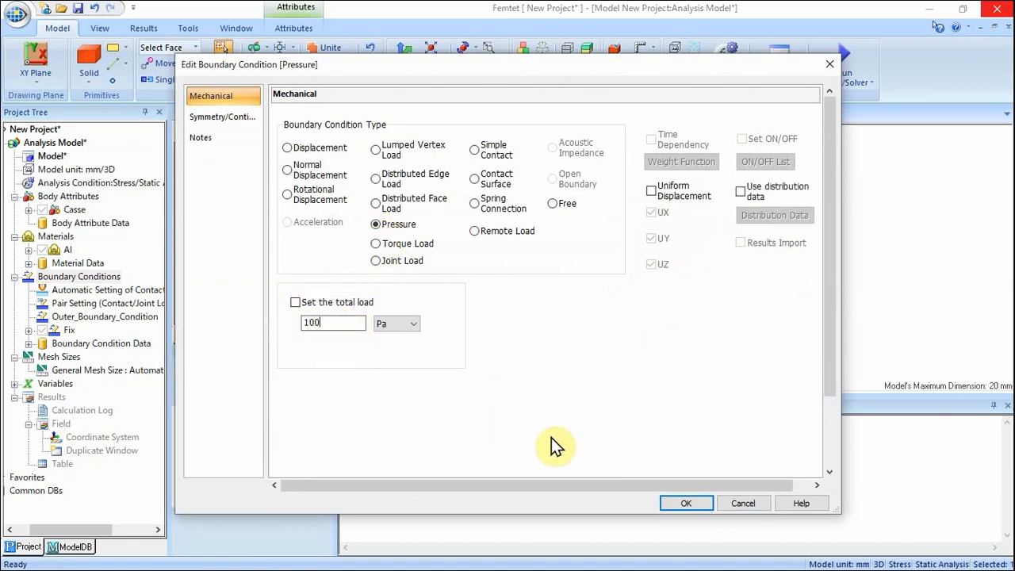
left_click(670, 502)
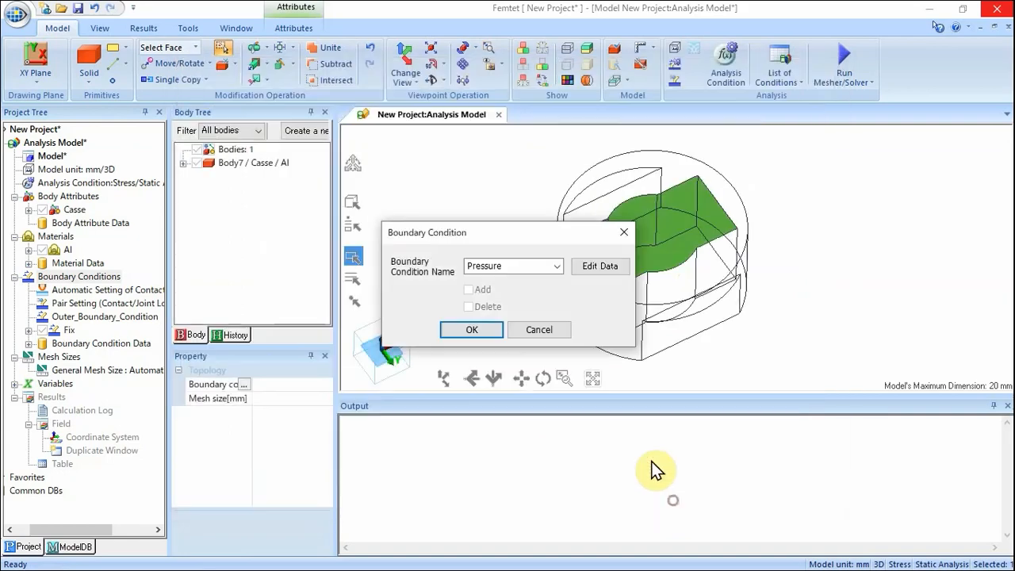
left_click(485, 330)
left_click(500, 268)
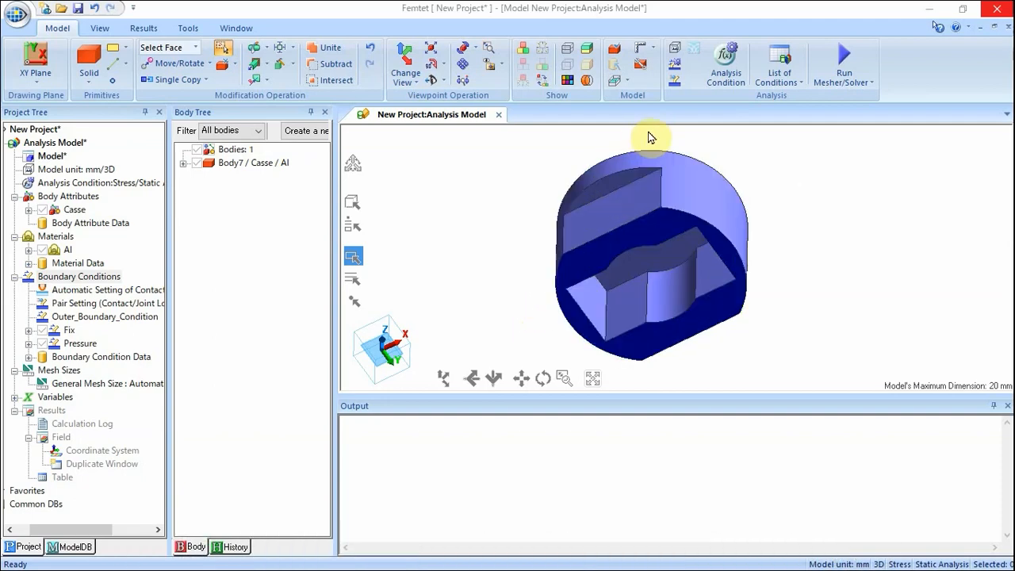
- Turn off automatic general mesh sizing in the analysis condition and set the general mesh size to 0.8 mm
left_click(712, 75)
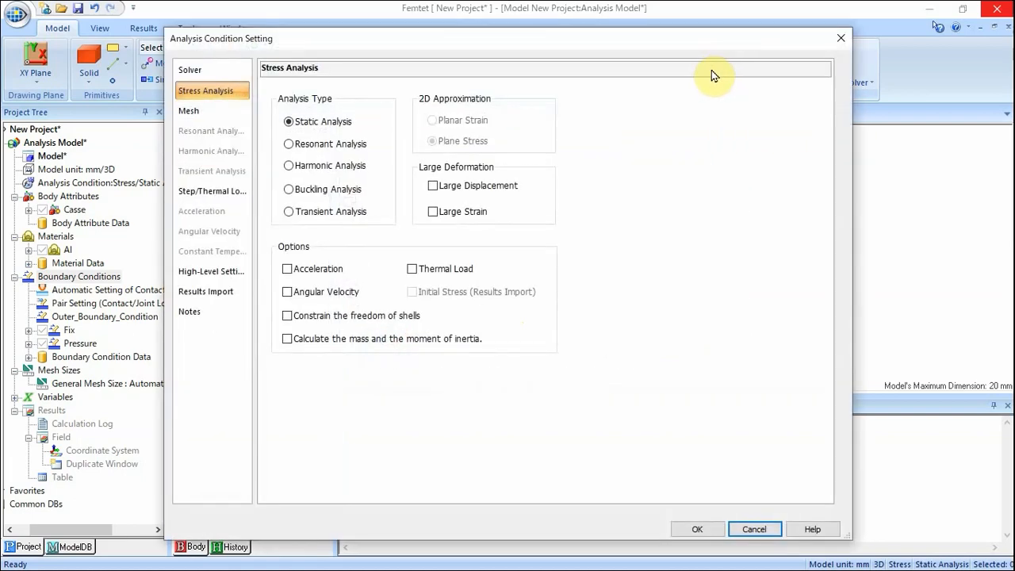
left_click(203, 112)
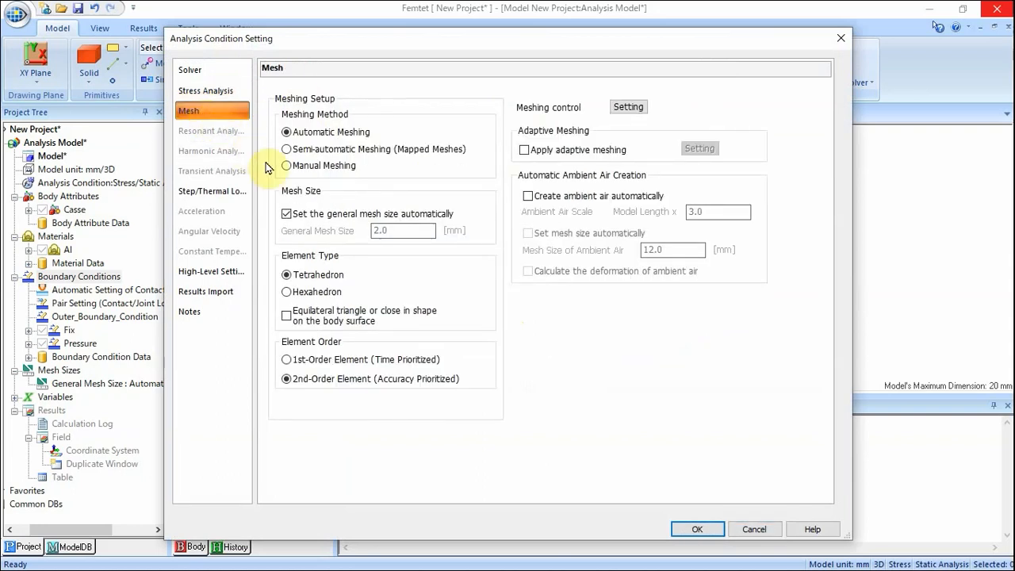
left_click(288, 214)
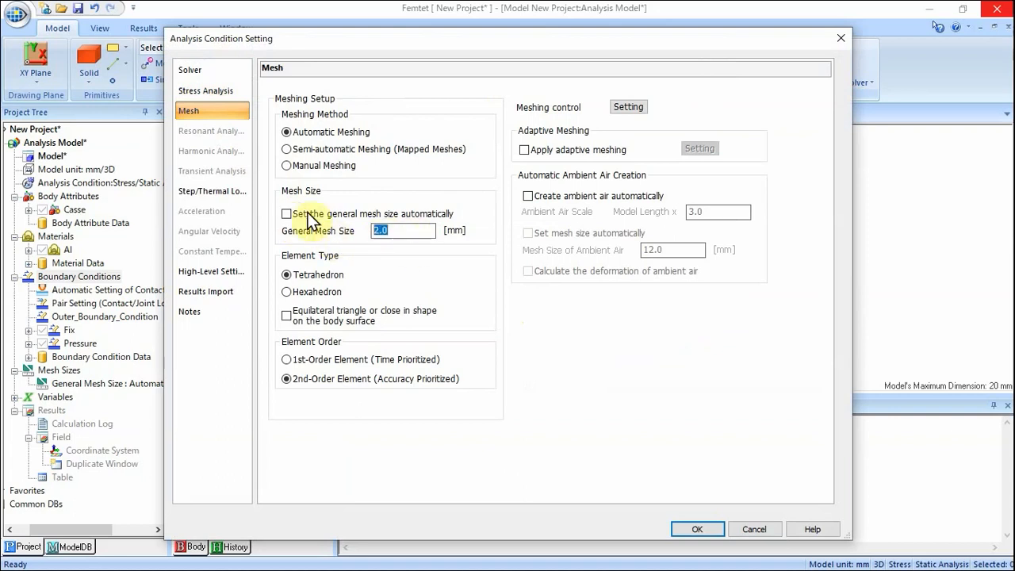
key("BackSpace")
key("BackSpace")
key("BackSpace")
type("0.8")
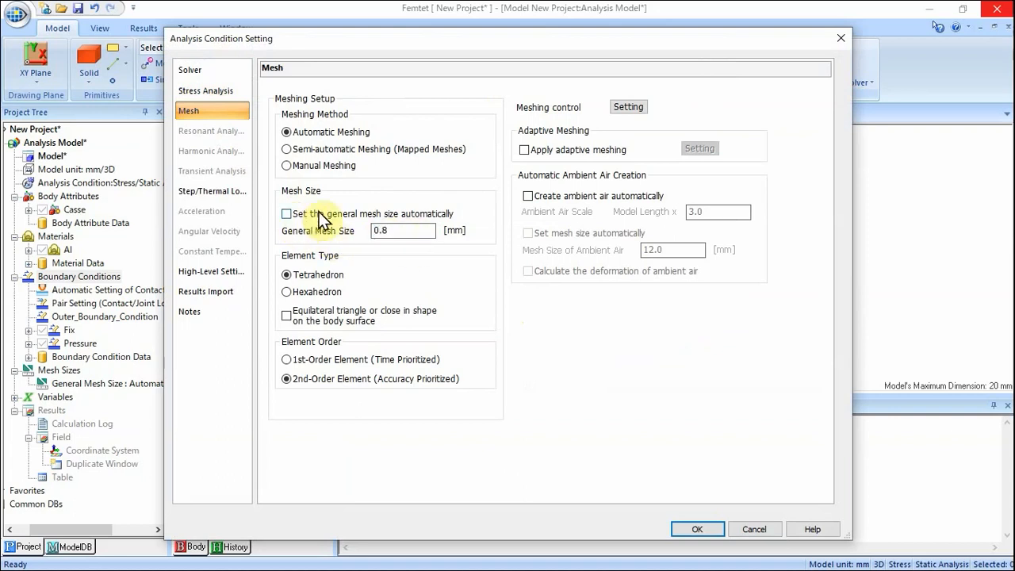
left_click(698, 529)
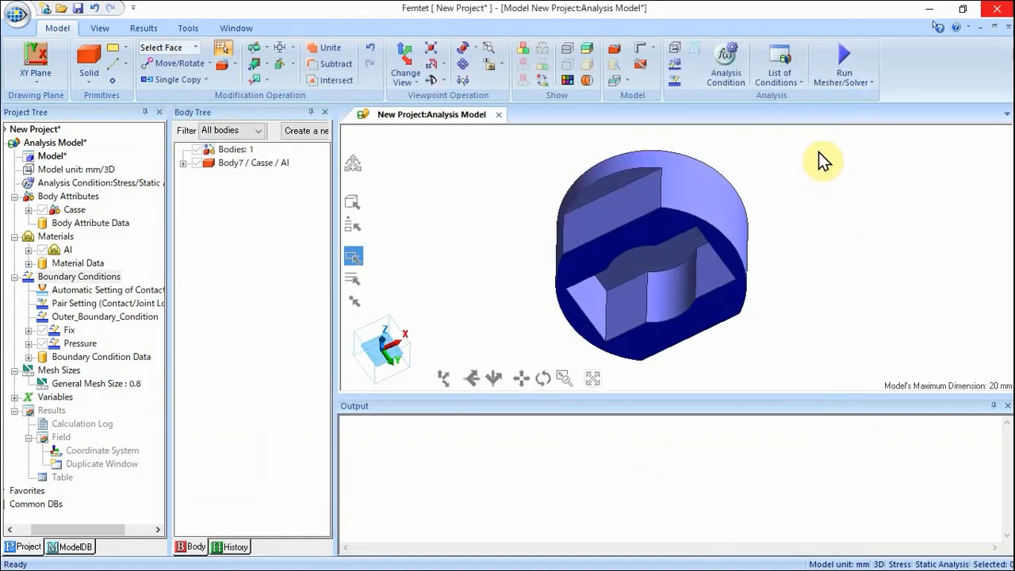
- Run the mesher and solver and review the result tables for strain energy, maximum displacement and maximum stress
left_click(846, 57)
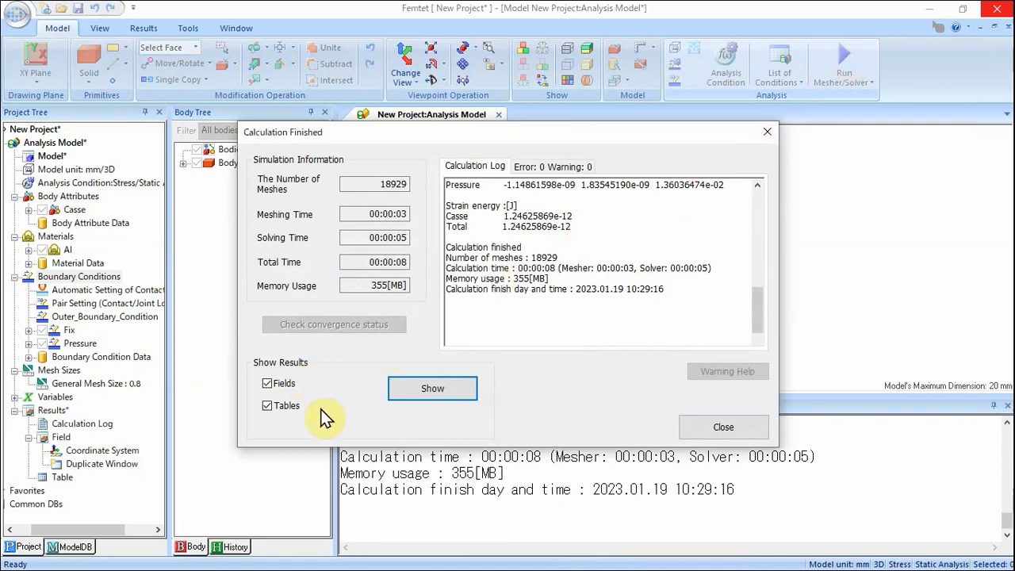
left_click(418, 388)
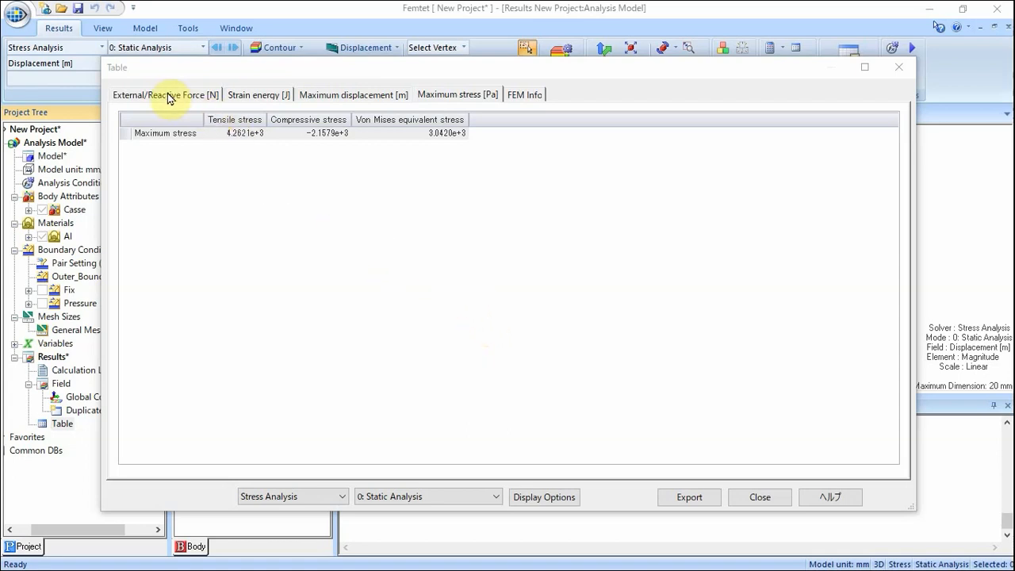
left_click(242, 95)
left_click(313, 94)
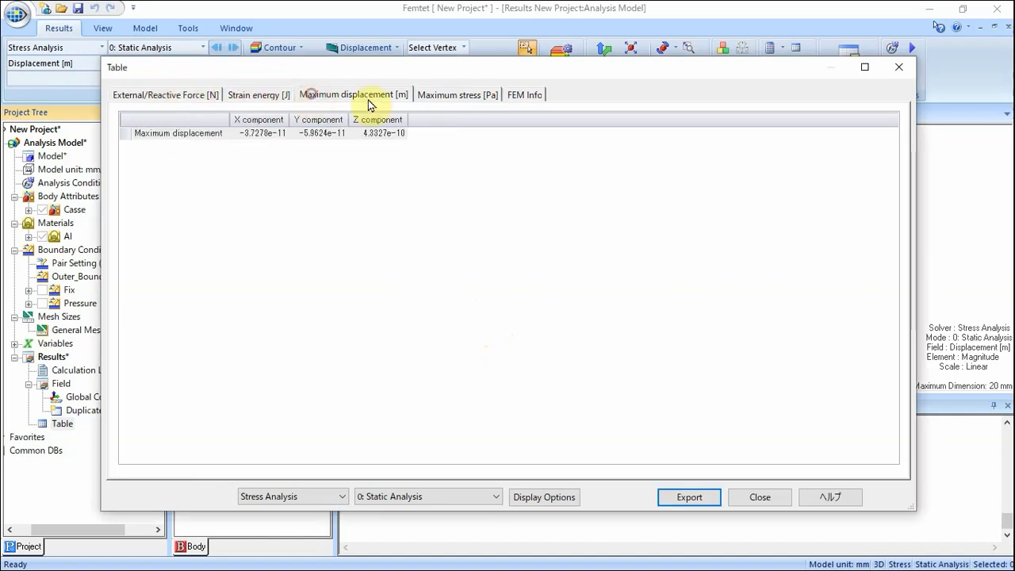
left_click(440, 96)
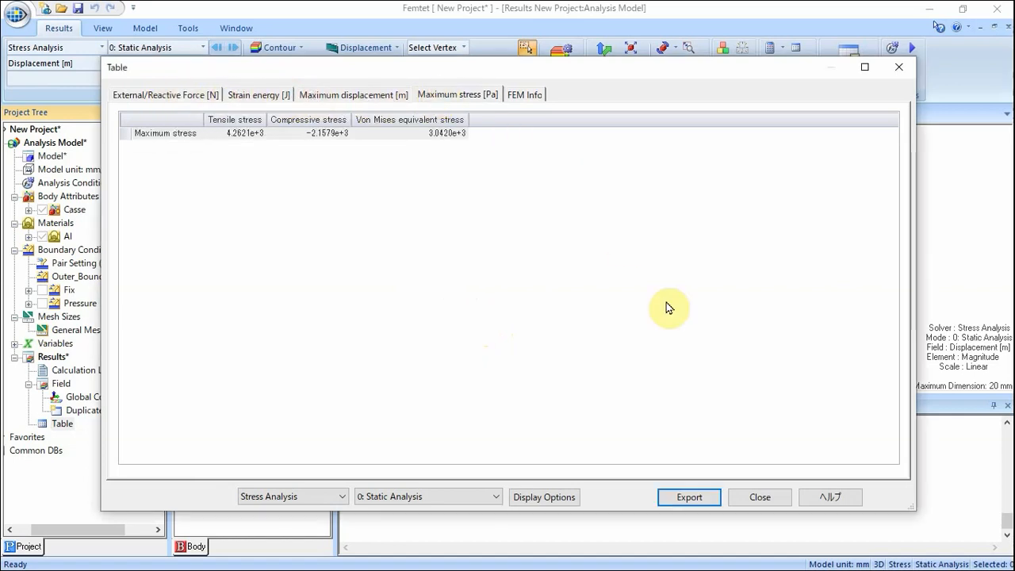
left_click(763, 497)
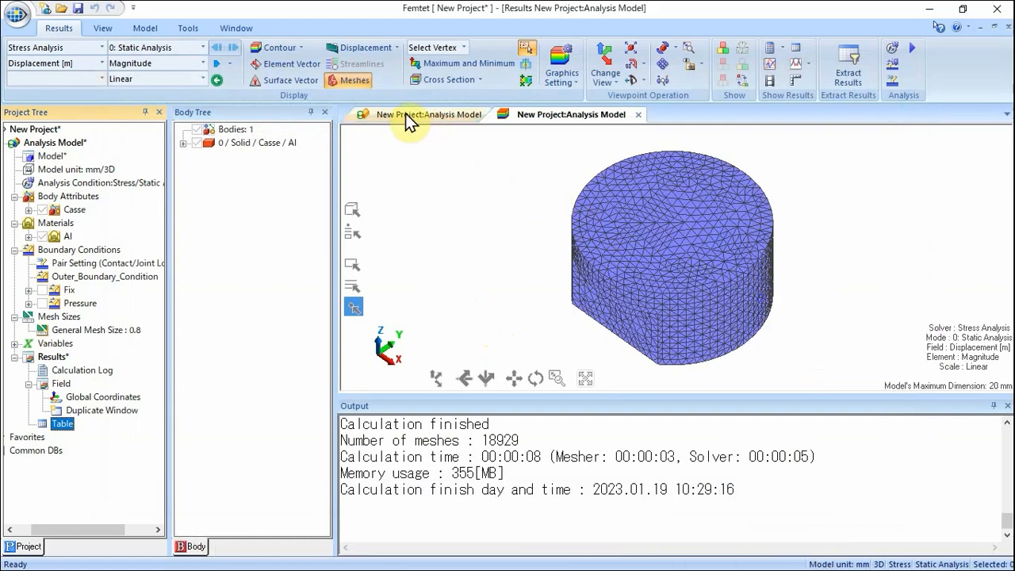
- Display the displacement results as element vectors and switch the display to a contour of the displacement magnitude
left_click(306, 69)
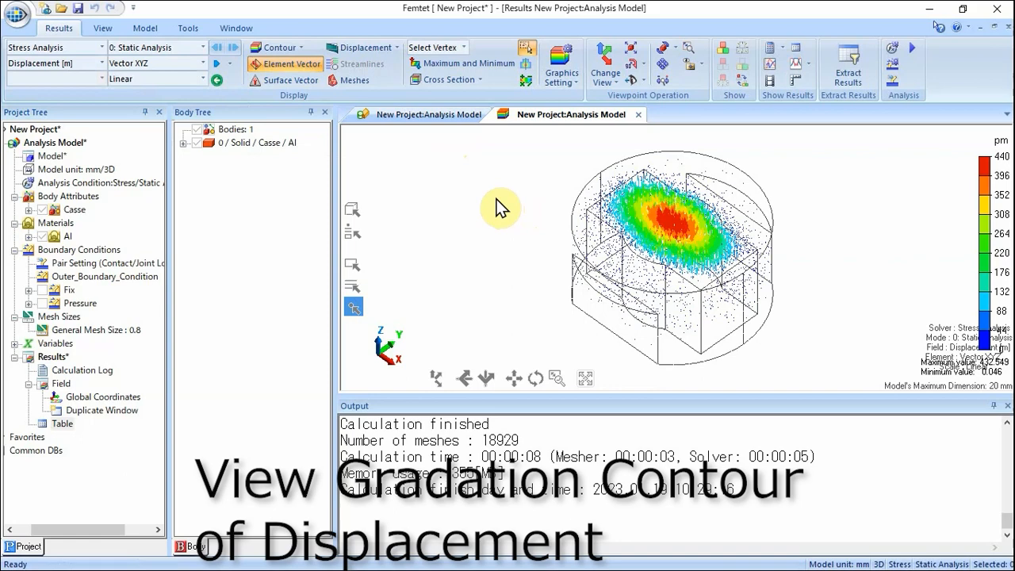
left_click(299, 48)
left_click(307, 82)
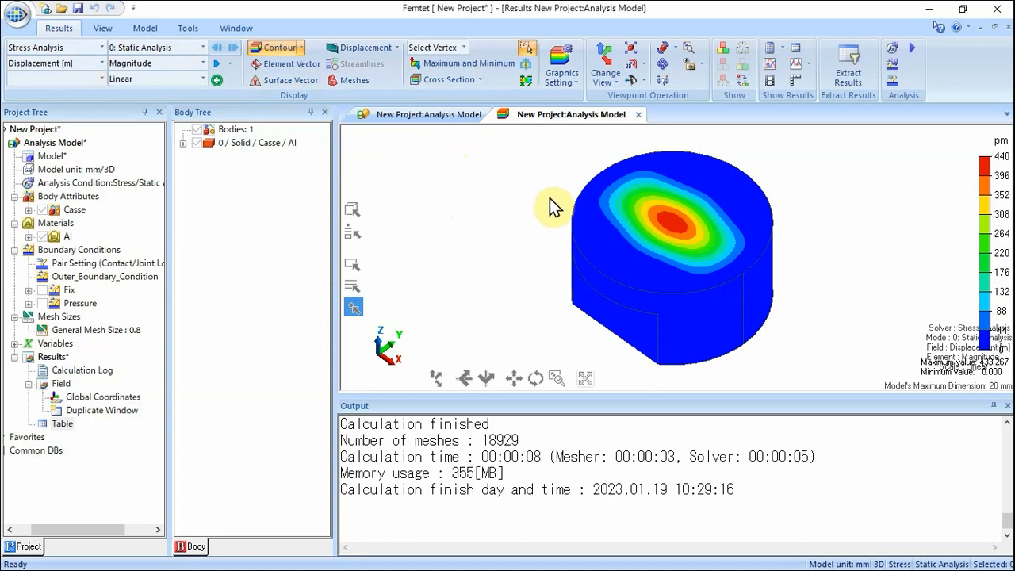
- Turn on the displacement diagram for the contour and check the deformed shape in the front and isometric views
left_click(376, 52)
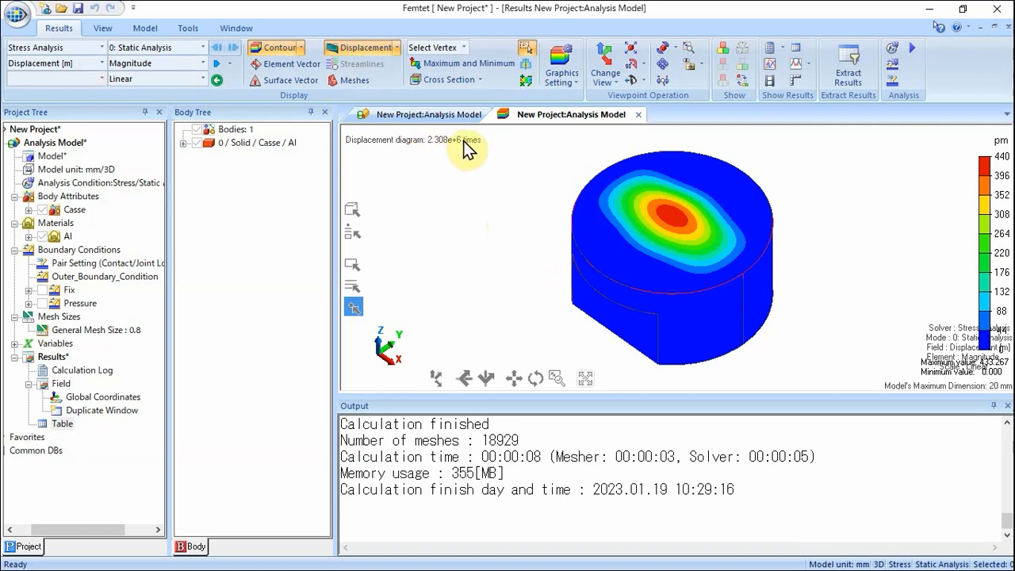
left_click(617, 81)
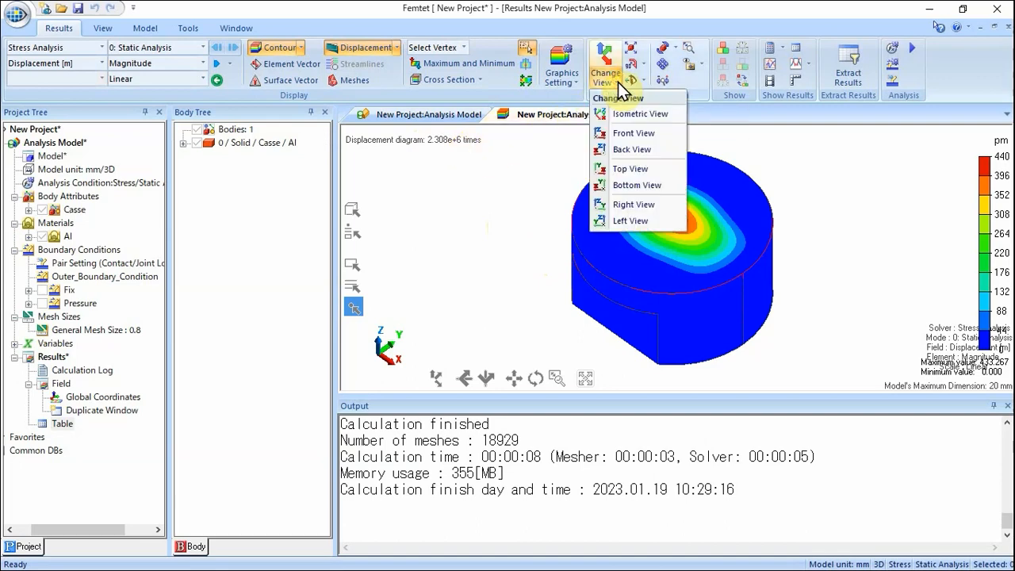
left_click(635, 133)
scroll(675, 208, "down", 1)
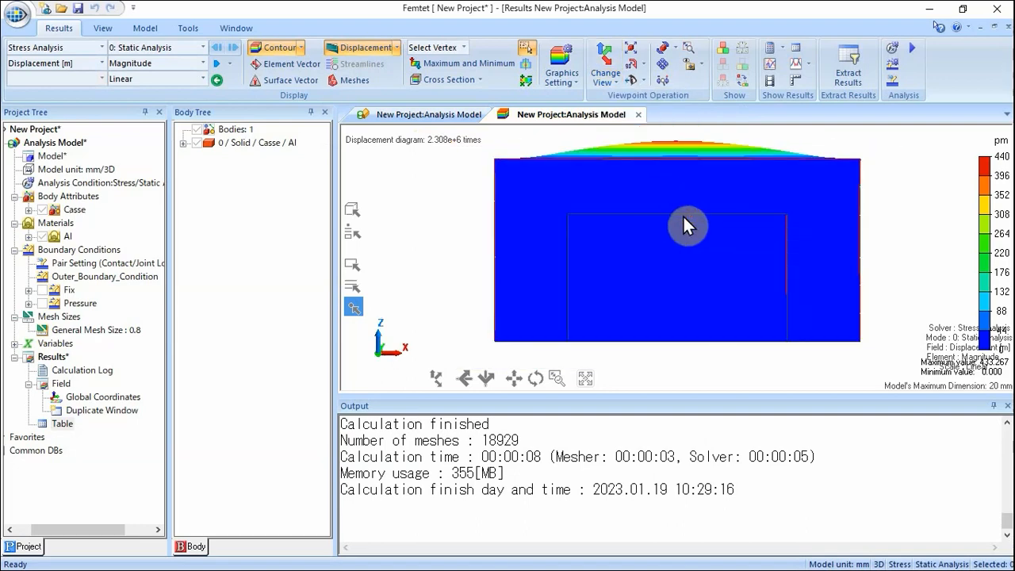
left_click(608, 84)
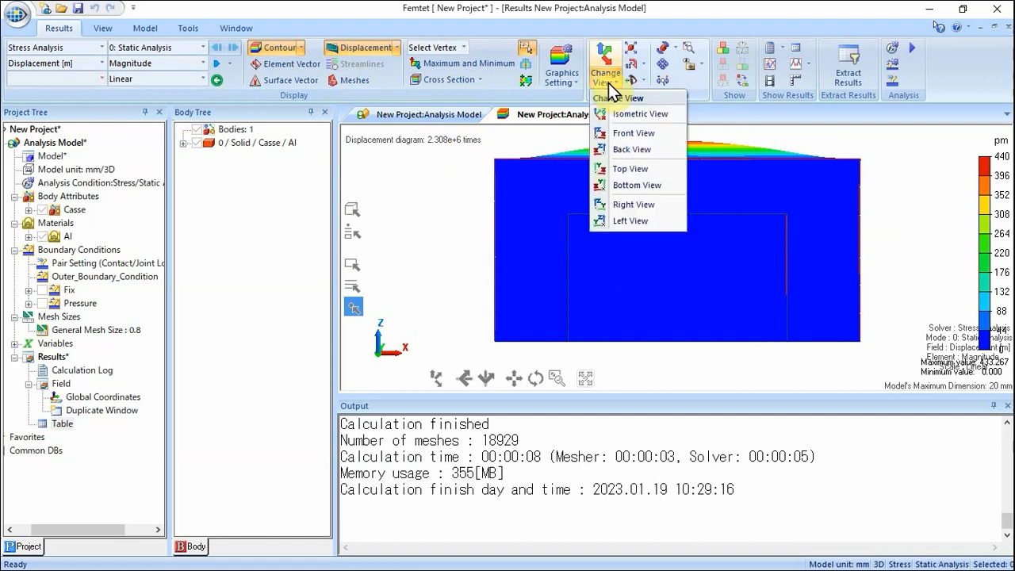
left_click(626, 113)
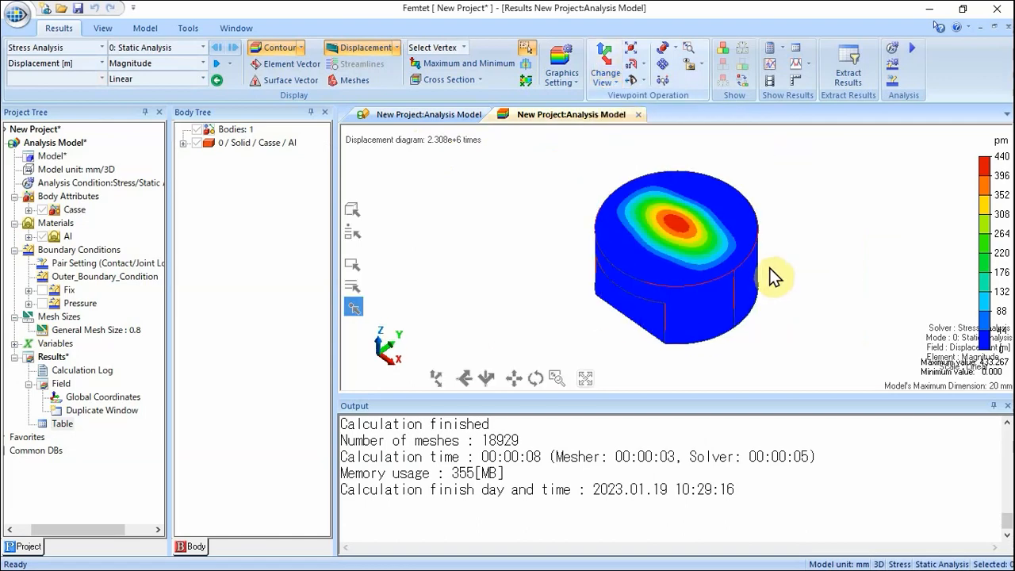
scroll(723, 277, "up", 2)
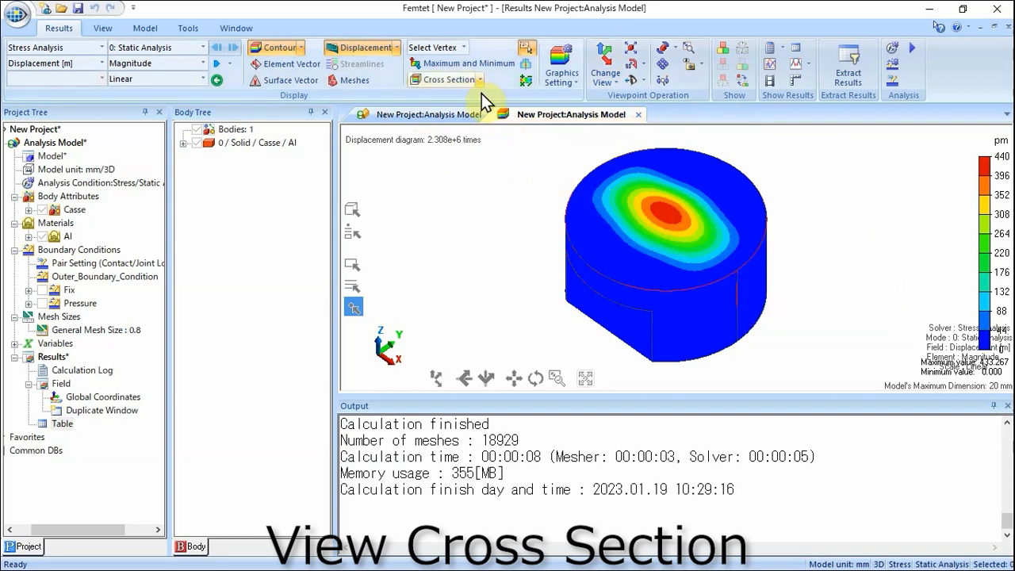
- Begin a detailed cross section of the results and set the cutting plane's point to X -5, Y 0, Z 0
left_click(456, 83)
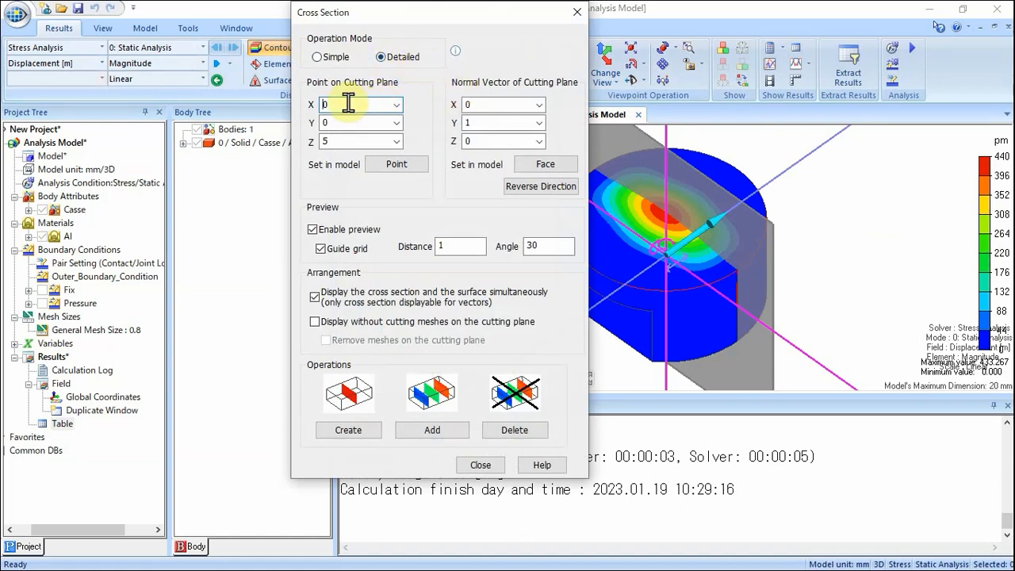
left_click_drag(348, 103, 303, 96)
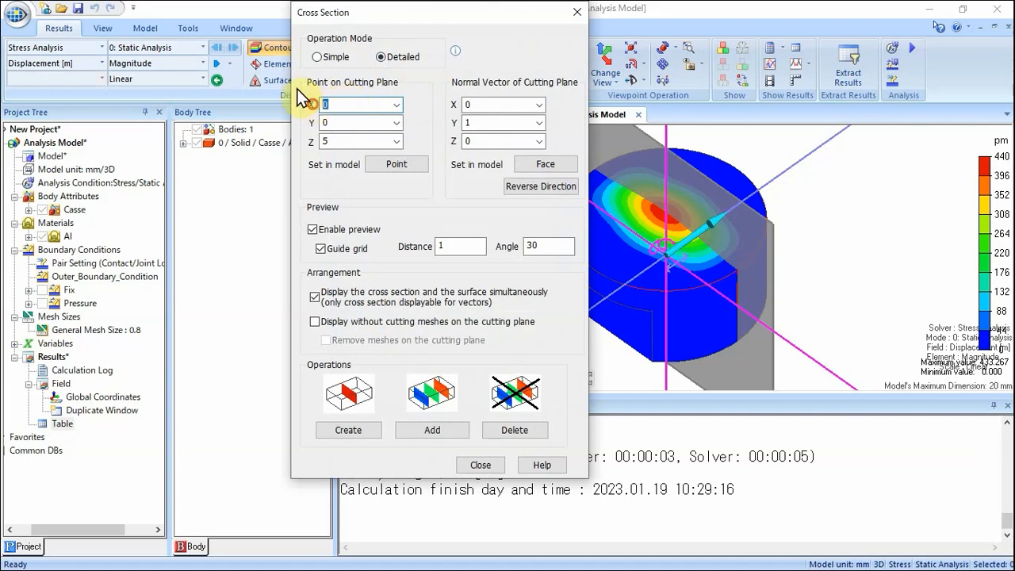
key("BackSpace")
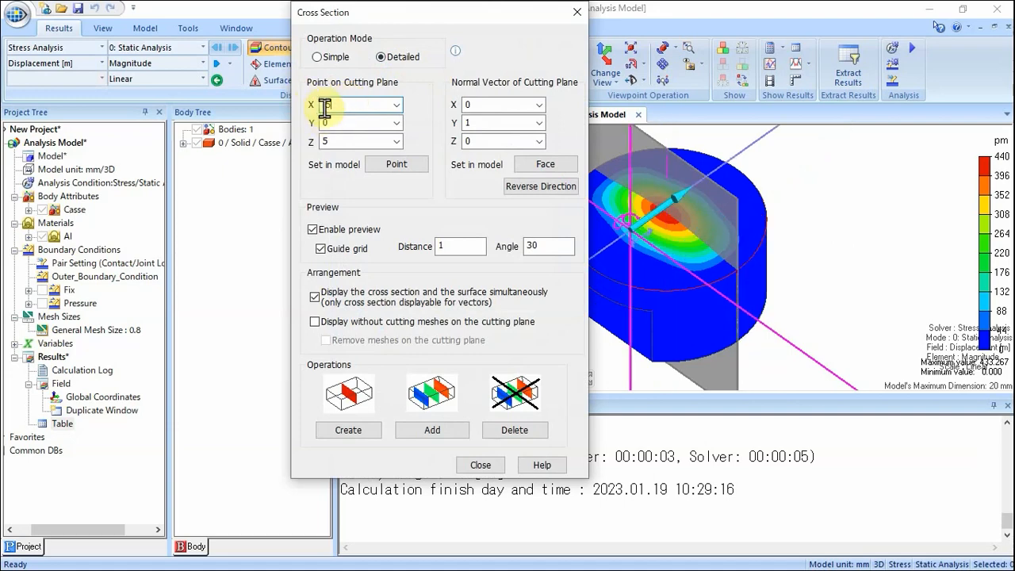
type("-5")
key("Tab")
key("Tab")
type("0")
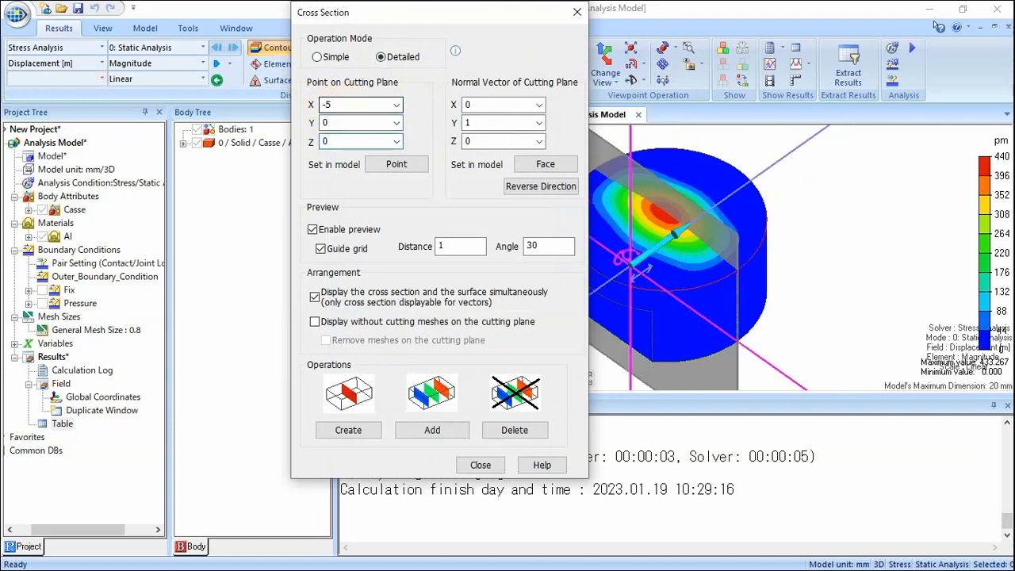
- Set the cutting plane's normal vector to 1, 0, 0, turn off simultaneous surface display, and create the cross section
left_click_drag(519, 106, 504, 96)
type("1")
key("Tab")
type("0")
key("Tab")
type("0")
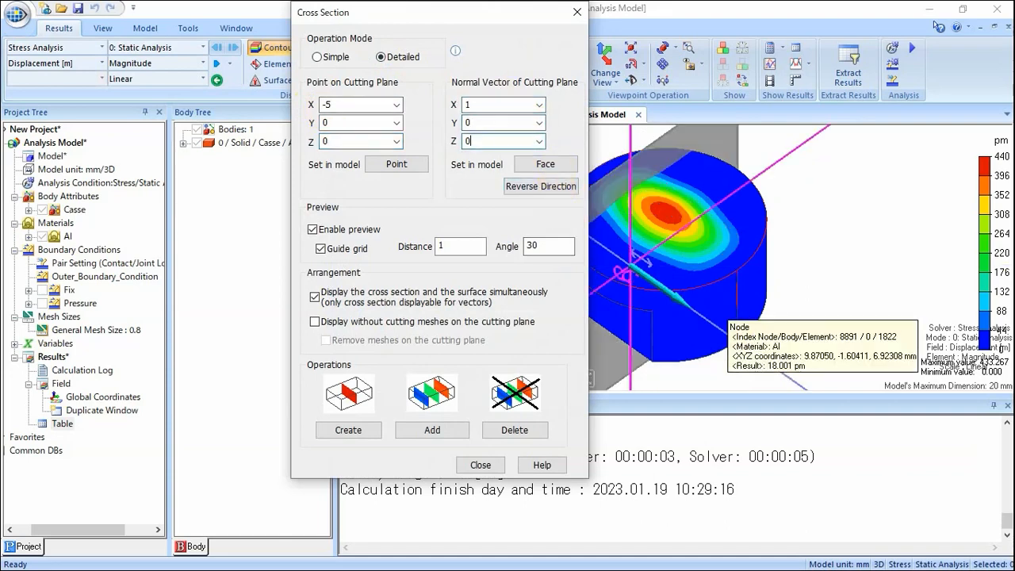
left_click(313, 296)
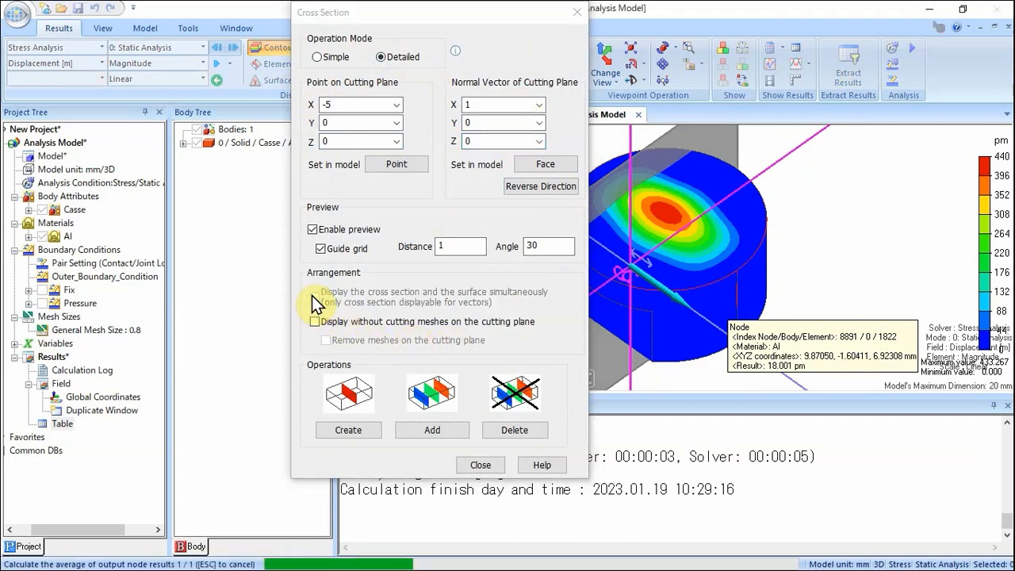
left_click(351, 429)
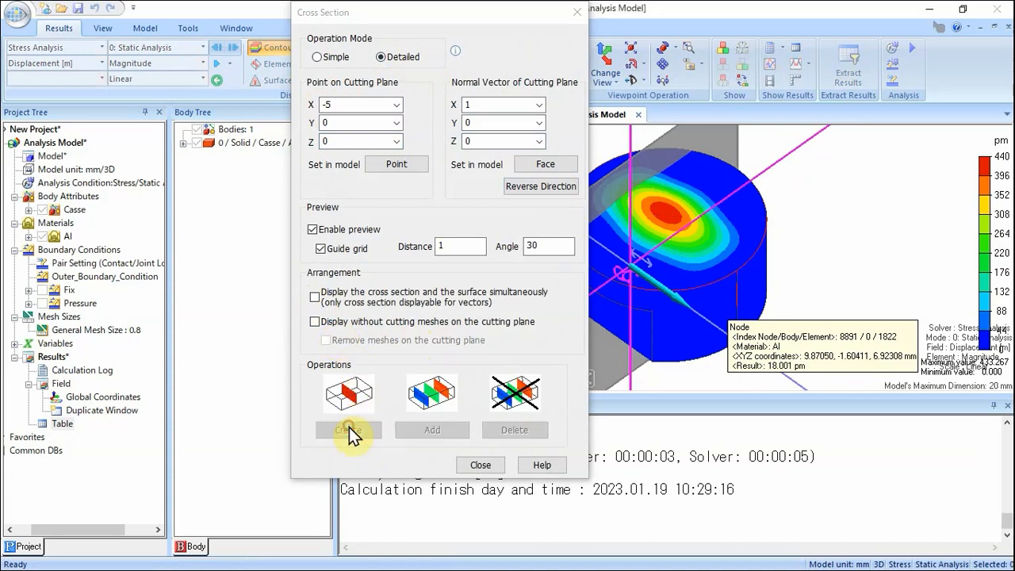
left_click(481, 467)
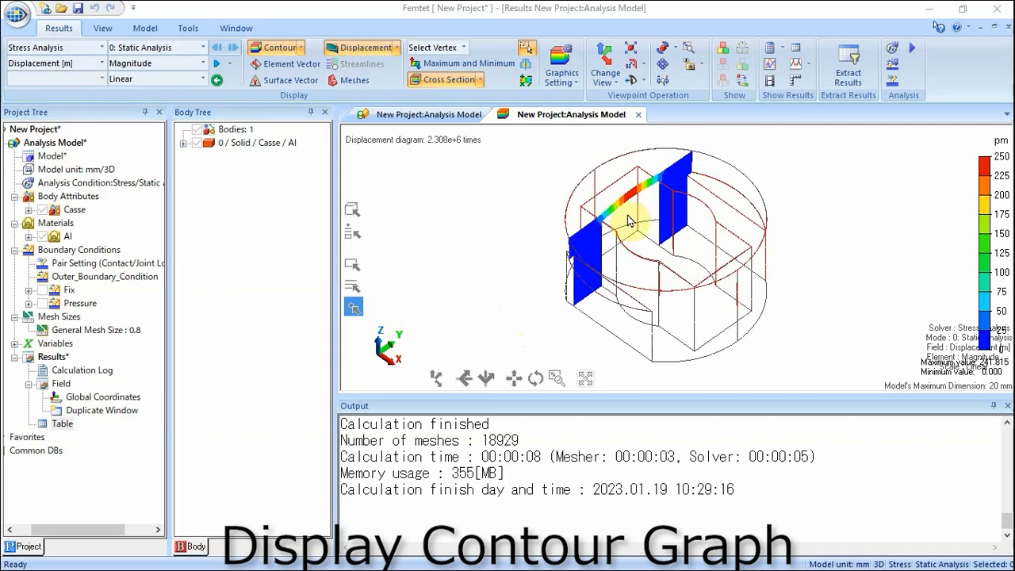
- Begin a field graph along a straight line and set its startpoint to X -10, Y 0, Z 10
left_click(771, 70)
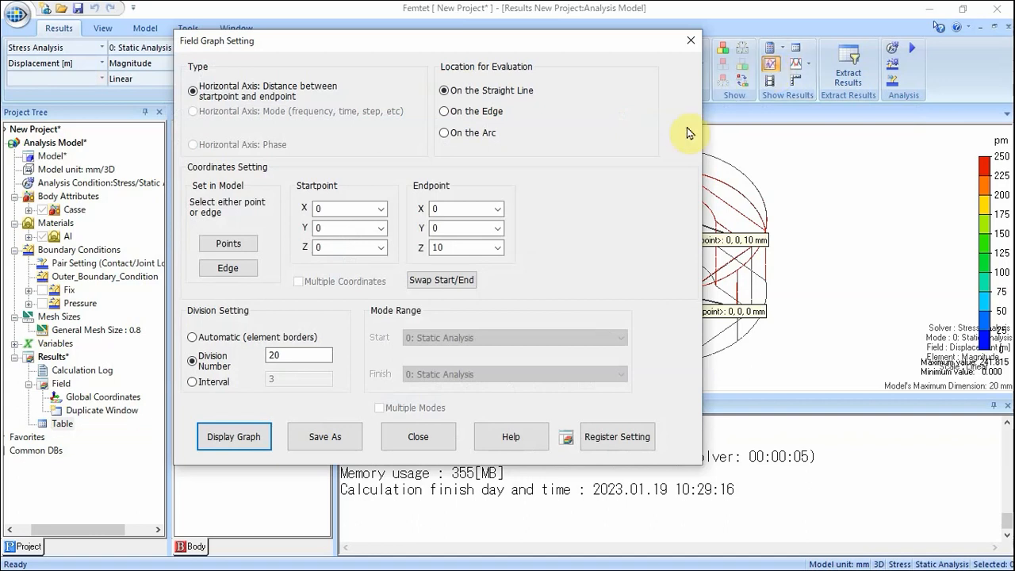
double_click(356, 209)
type("-10")
key("Tab")
key("Tab")
type("10")
- Set the endpoint of the field graph's line to X 10, Y 0, Z 10
double_click(442, 208)
type("10")
key("Tab")
type("0")
key("Tab")
type("10")
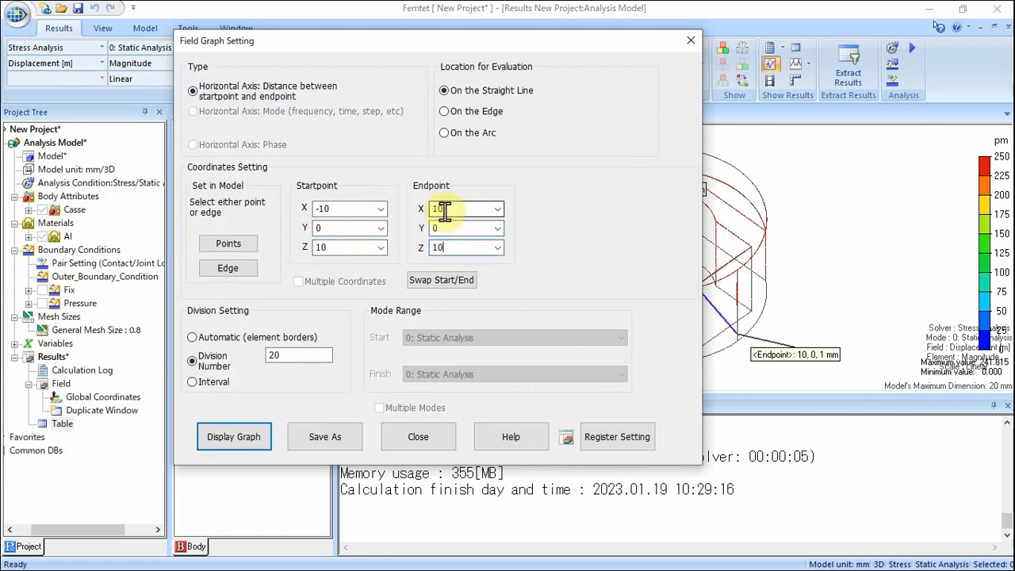
- Set the graph's division number to 50, display the displacement magnitude graph, and close the graph and its settings
double_click(322, 356)
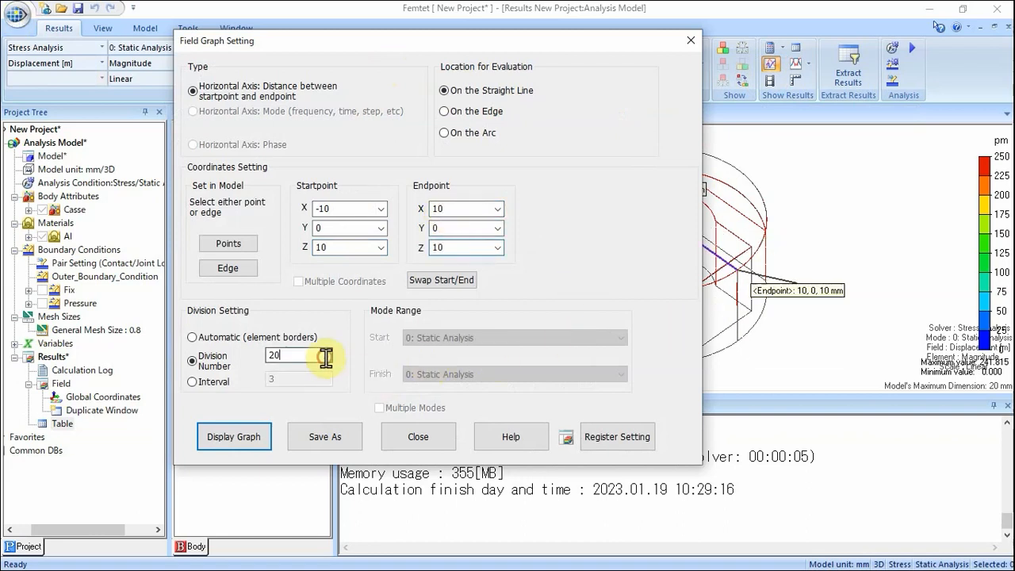
key("BackSpace")
type("50")
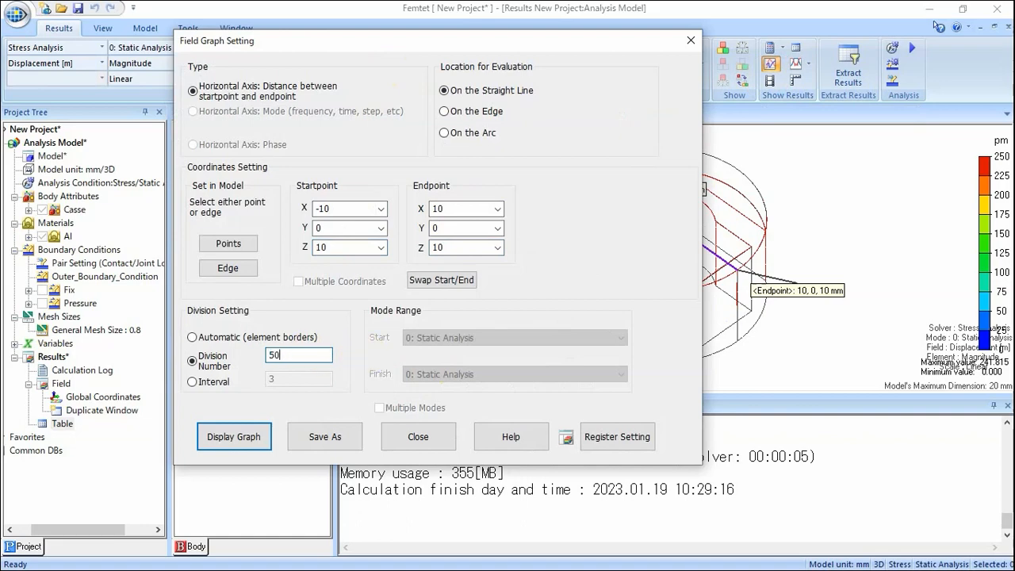
left_click(245, 442)
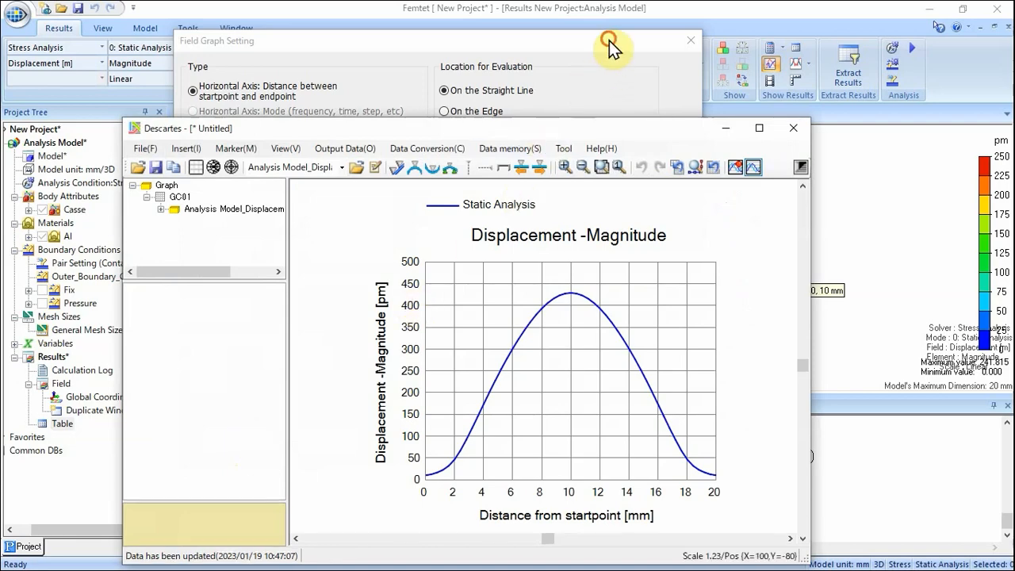
left_click(645, 47)
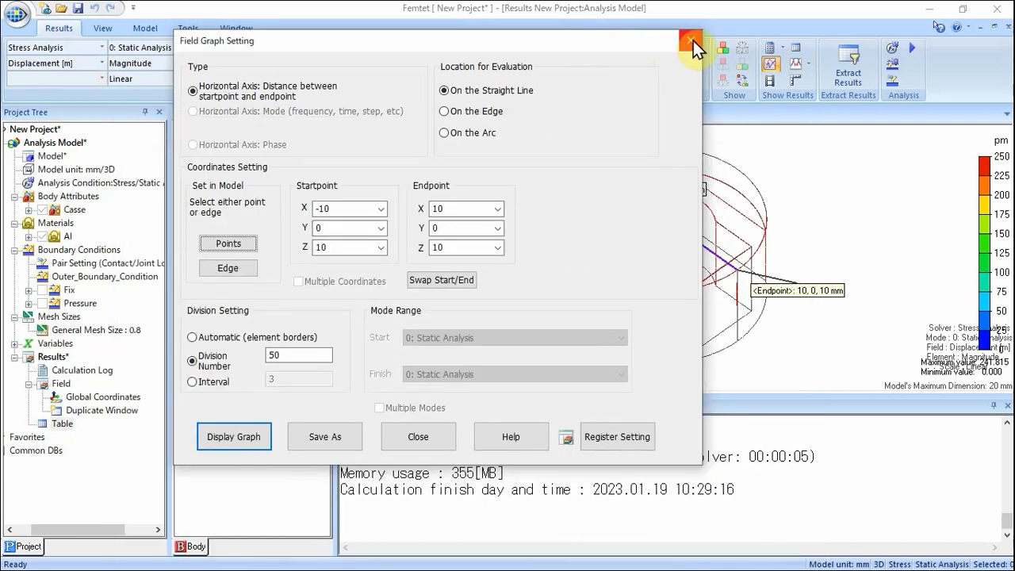
left_click(436, 433)
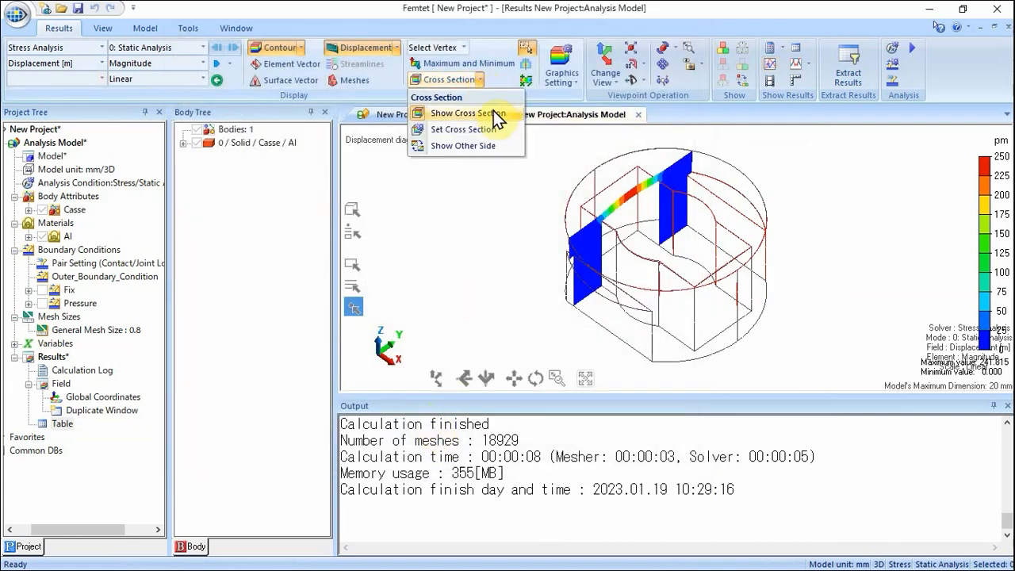
- Delete the cross section from the displacement results and close its settings
left_click(492, 113)
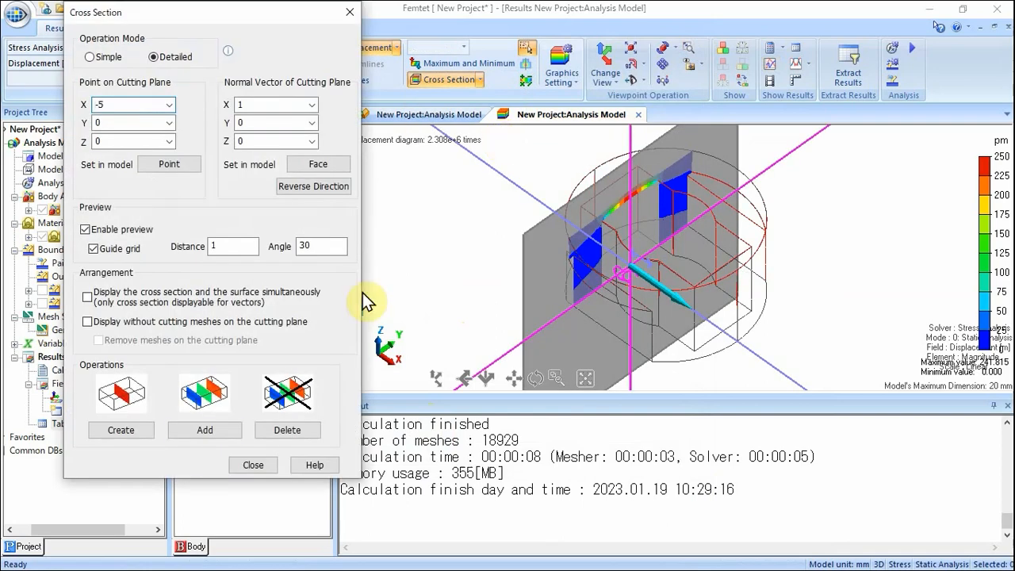
left_click(123, 432)
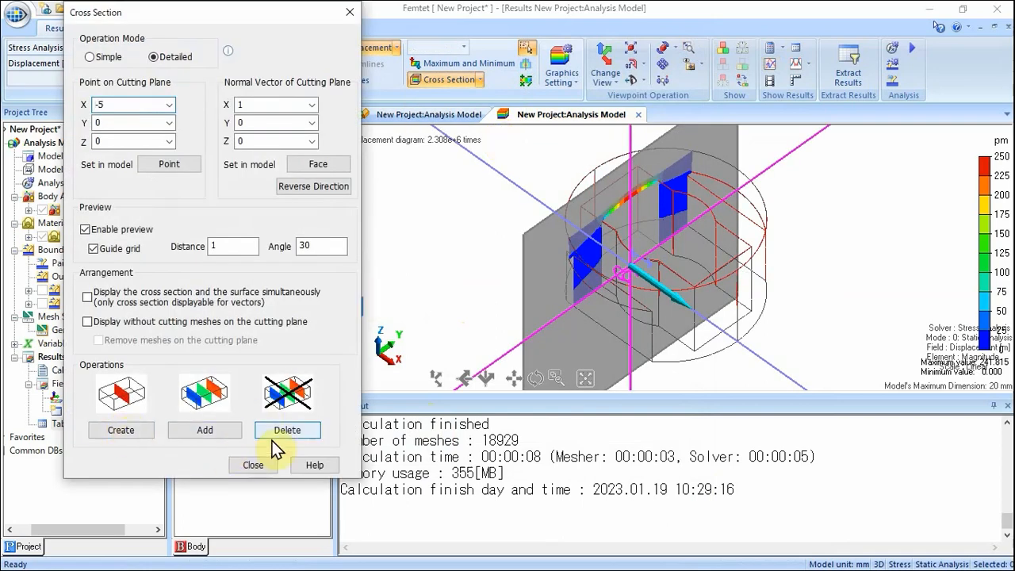
left_click(254, 465)
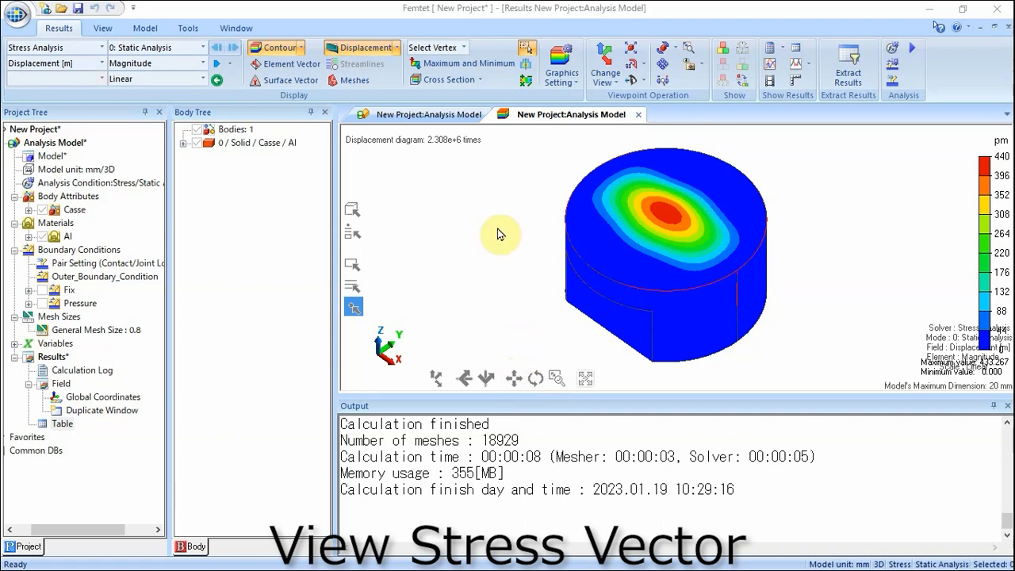
- Switch the results field to principal stress, display it as element vectors, and examine the vectors near the cylinder's top face
left_click(102, 64)
left_click(75, 97)
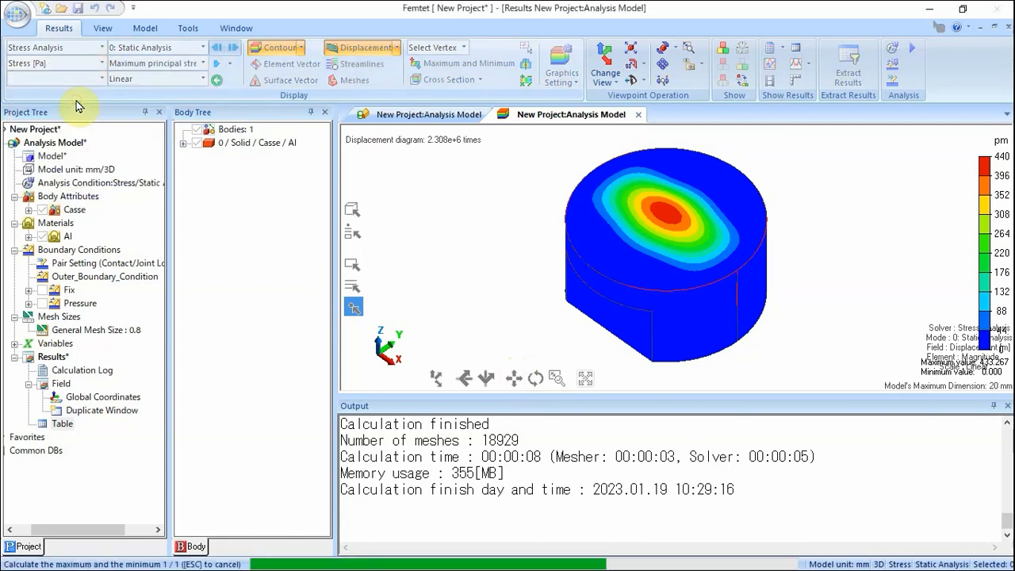
left_click(203, 64)
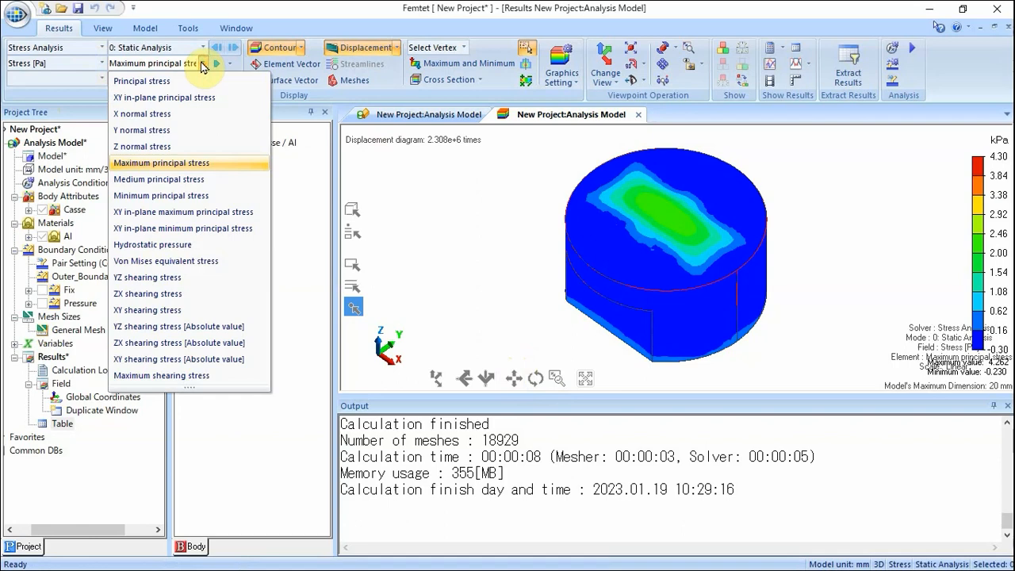
left_click(159, 81)
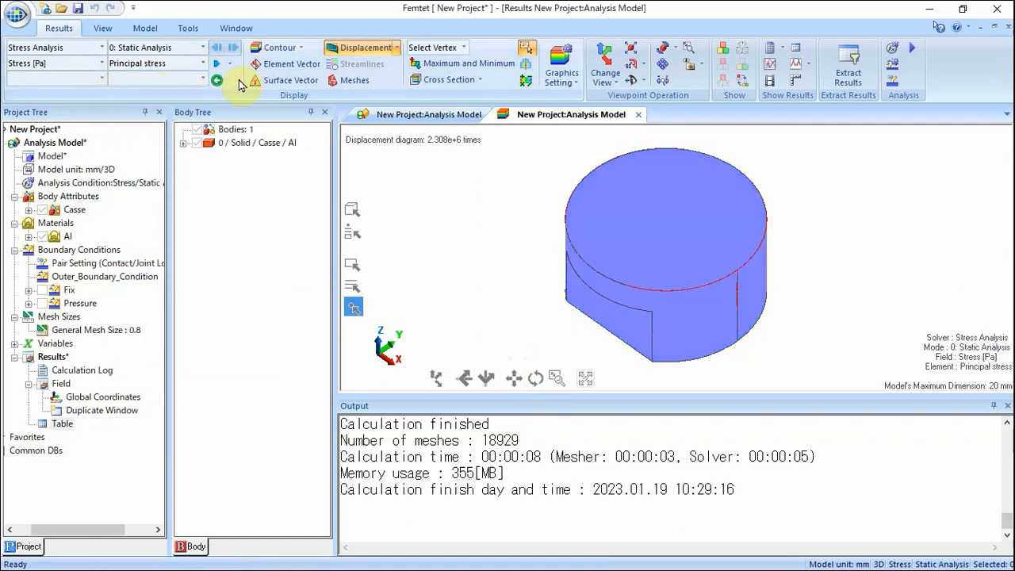
left_click(282, 65)
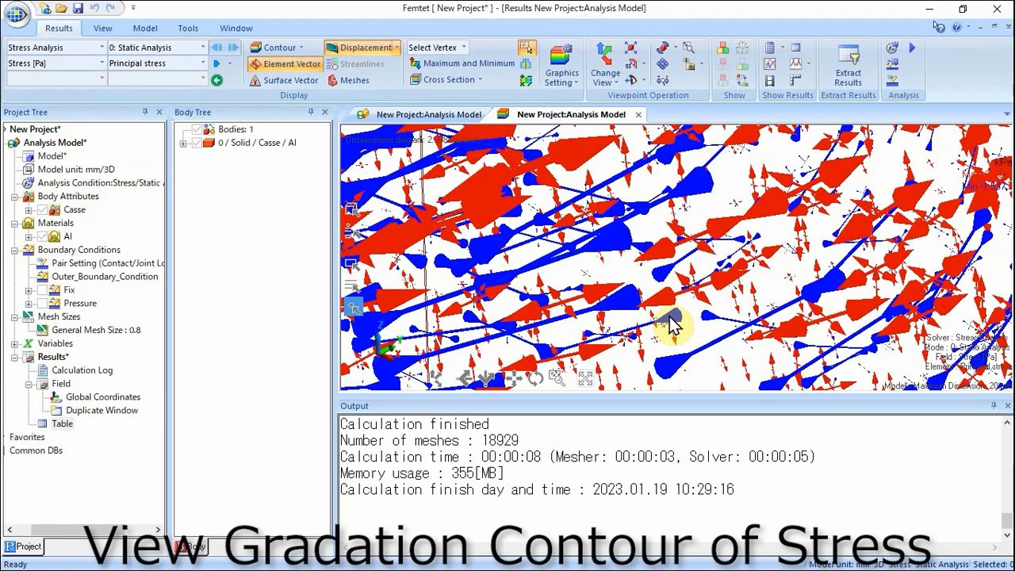
middle_click_drag(673, 324, 686, 327)
scroll(680, 325, "down", 5)
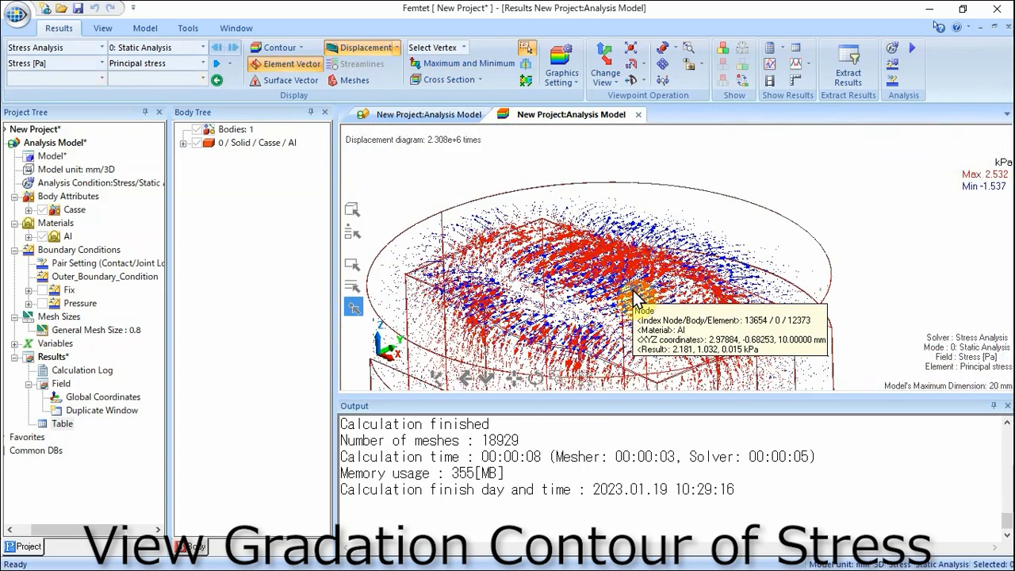
scroll(637, 287, "down", 3)
middle_click_drag(637, 287, 603, 215)
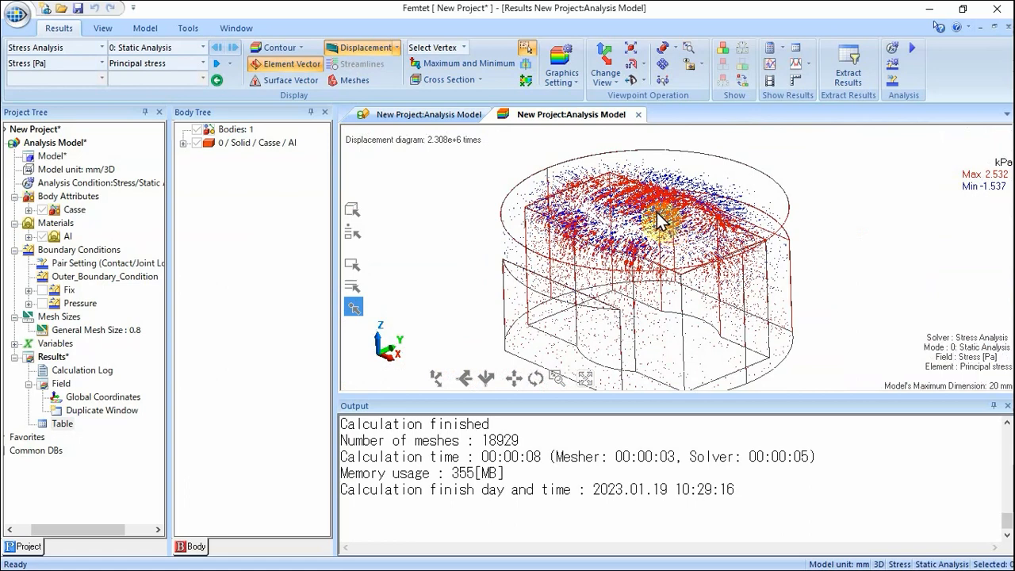
- Display the maximum principal stress as a contour and examine the stress on the hollowed underside of the cylinder
left_click(203, 61)
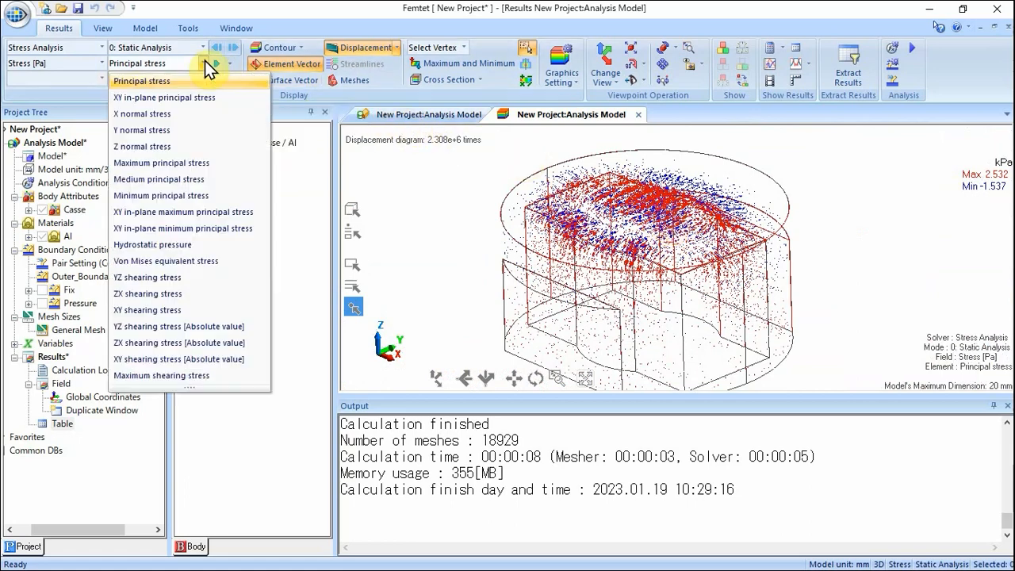
left_click(178, 163)
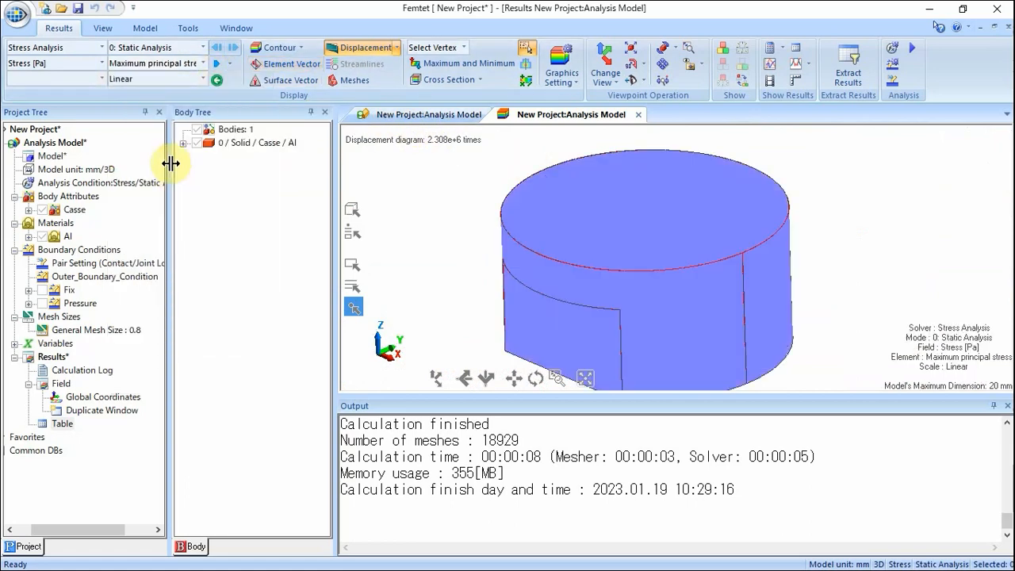
left_click(295, 50)
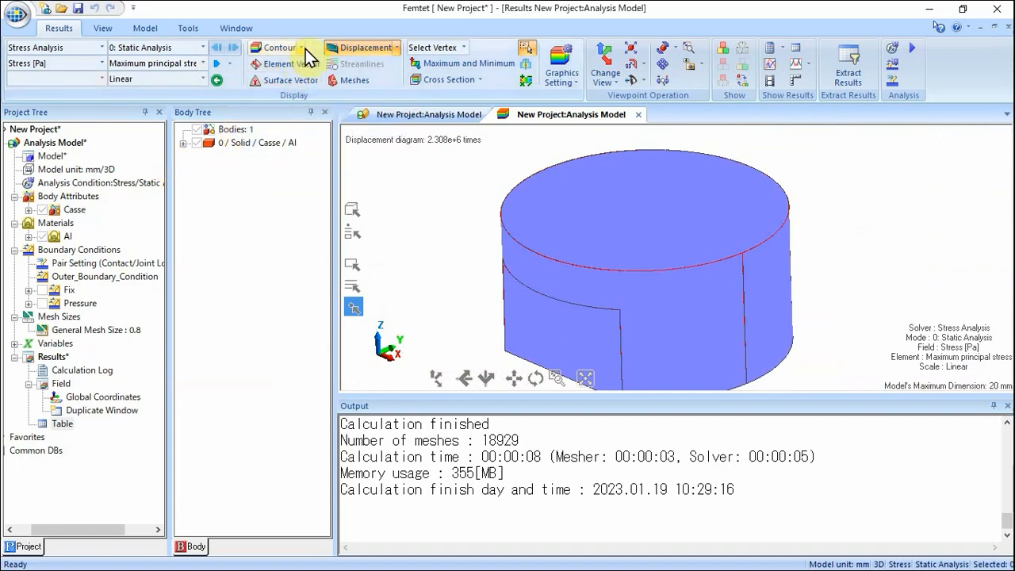
left_click(303, 48)
left_click(306, 81)
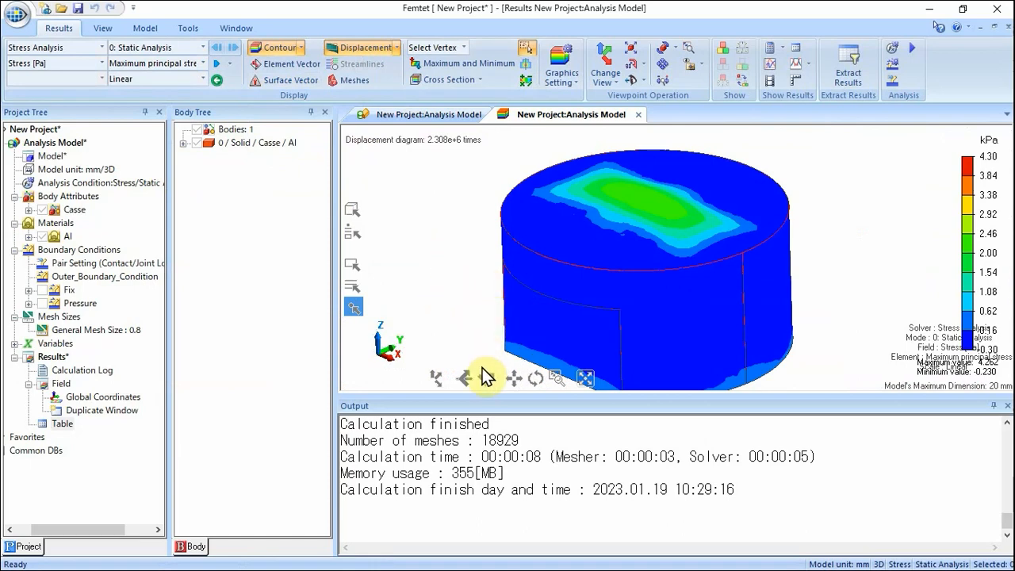
mouse_move(568, 316)
right_mouse_down()
mouse_move(570, 287)
mouse_move(581, 311)
mouse_move(590, 286)
mouse_move(611, 136)
mouse_move(574, 144)
mouse_move(576, 115)
mouse_move(602, 114)
mouse_move(619, 179)
mouse_move(657, 232)
mouse_move(625, 362)
mouse_move(620, 262)
mouse_move(639, 151)
mouse_move(626, 138)
mouse_move(637, 100)
mouse_move(659, 86)
mouse_move(663, 103)
right_mouse_up()
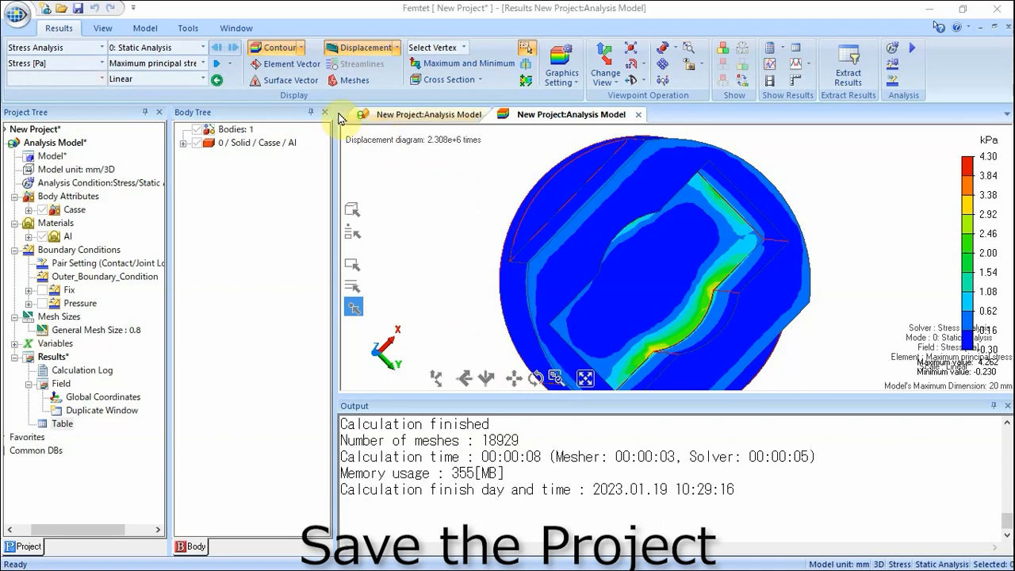
- Save the project
left_click(17, 15)
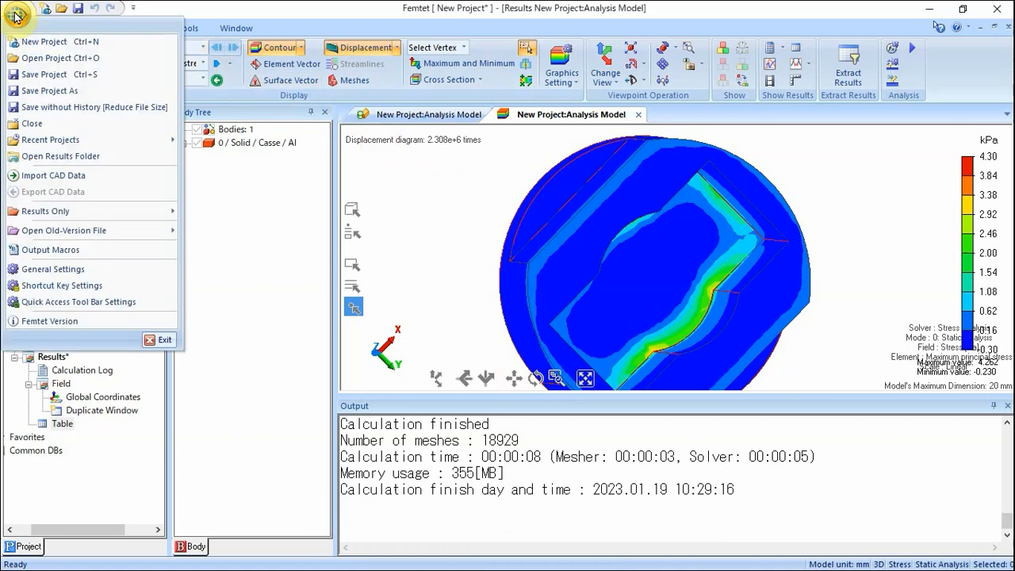